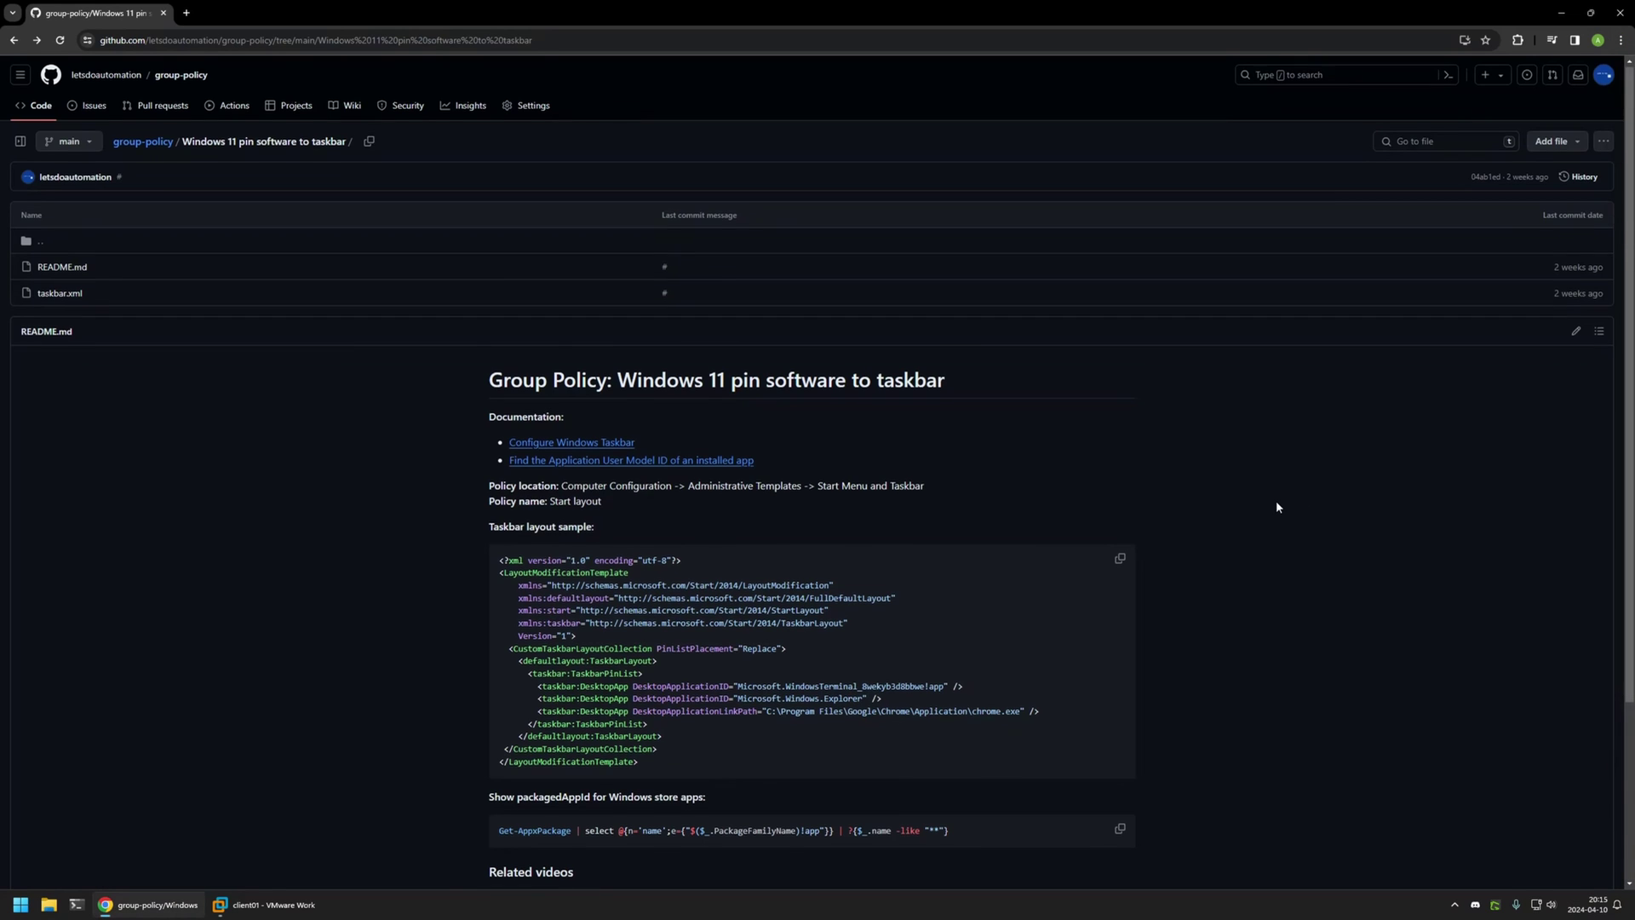
Highlight the README's related video links: Windows server setup, WMI filters and Group policy ADMX templates.
scroll(1277, 508, down, 3)
drag(835, 832, 476, 636)
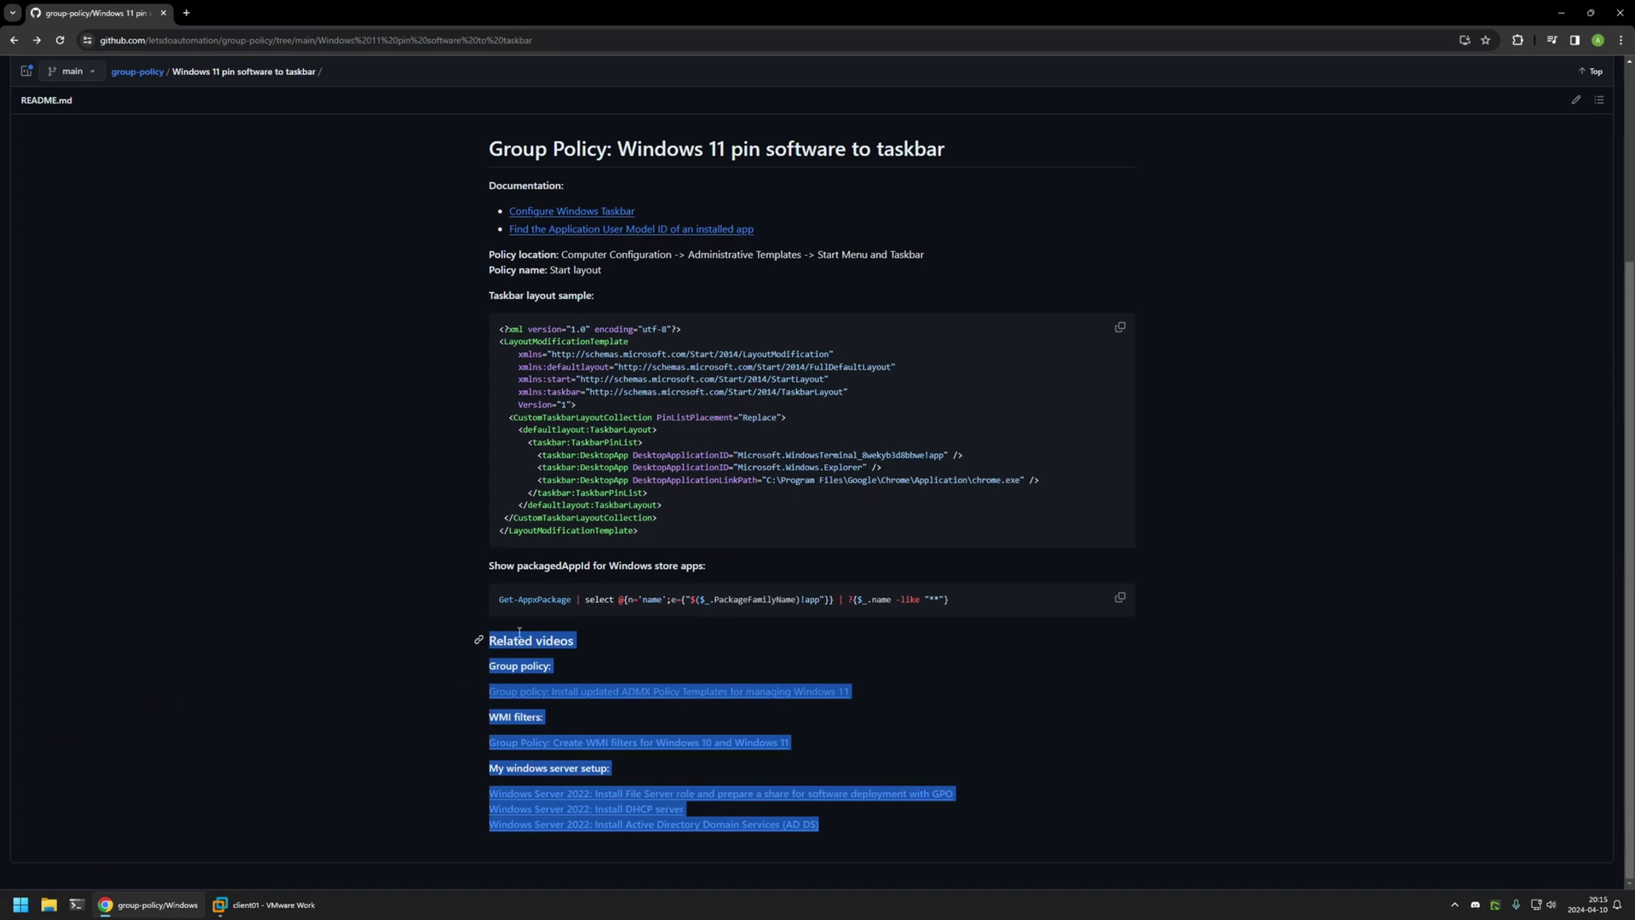
click(867, 826)
drag(867, 834, 434, 760)
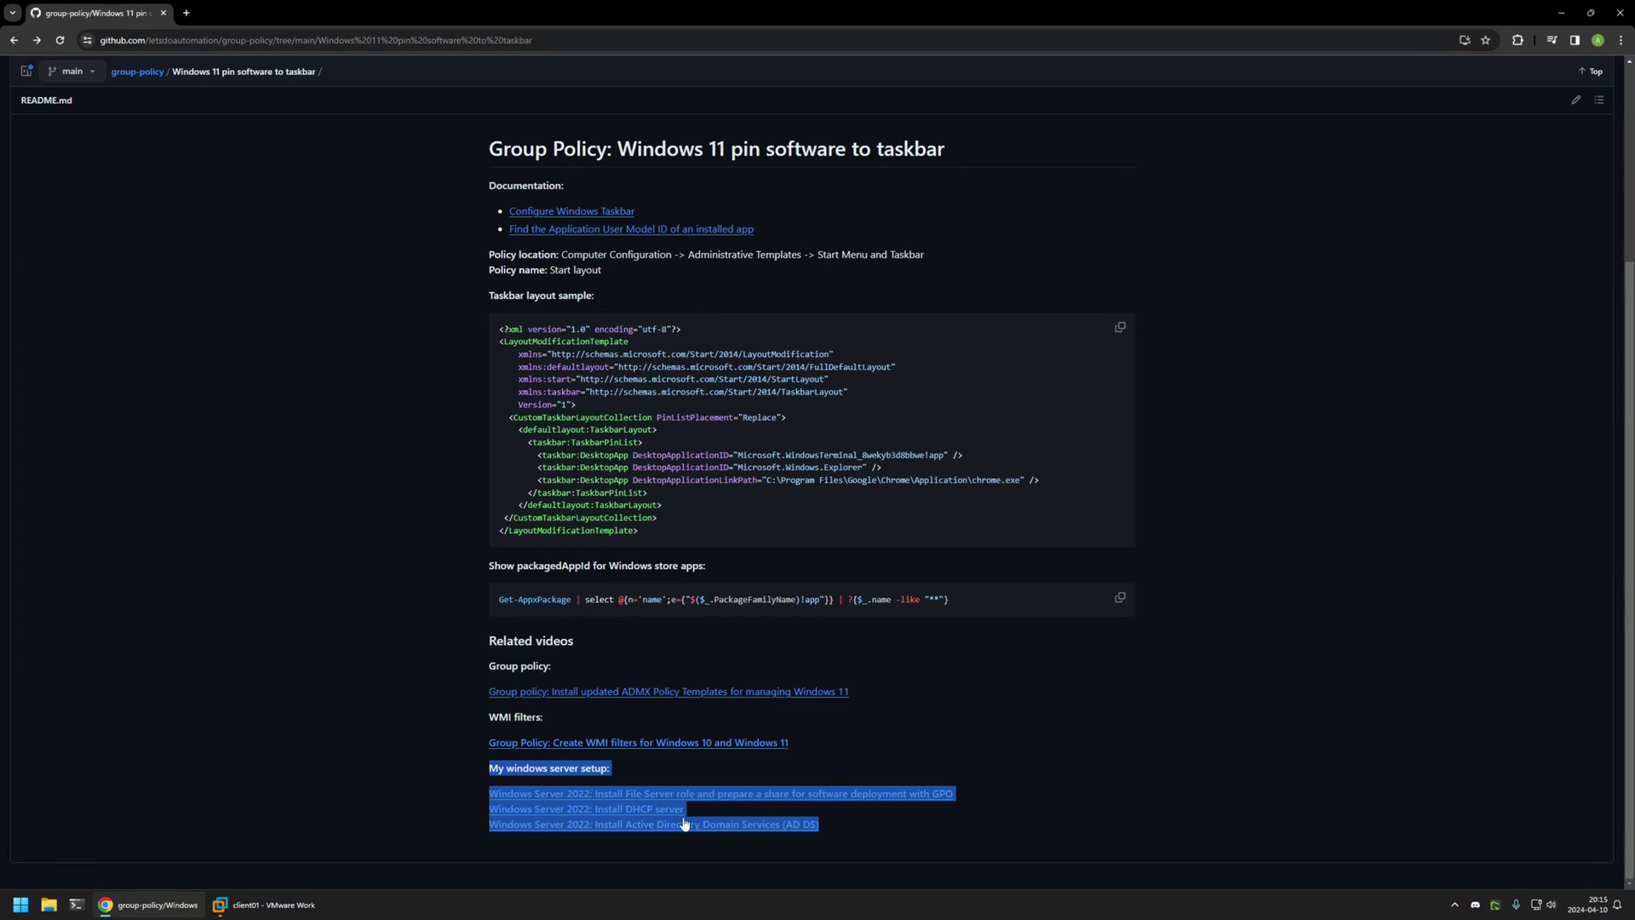
click(834, 762)
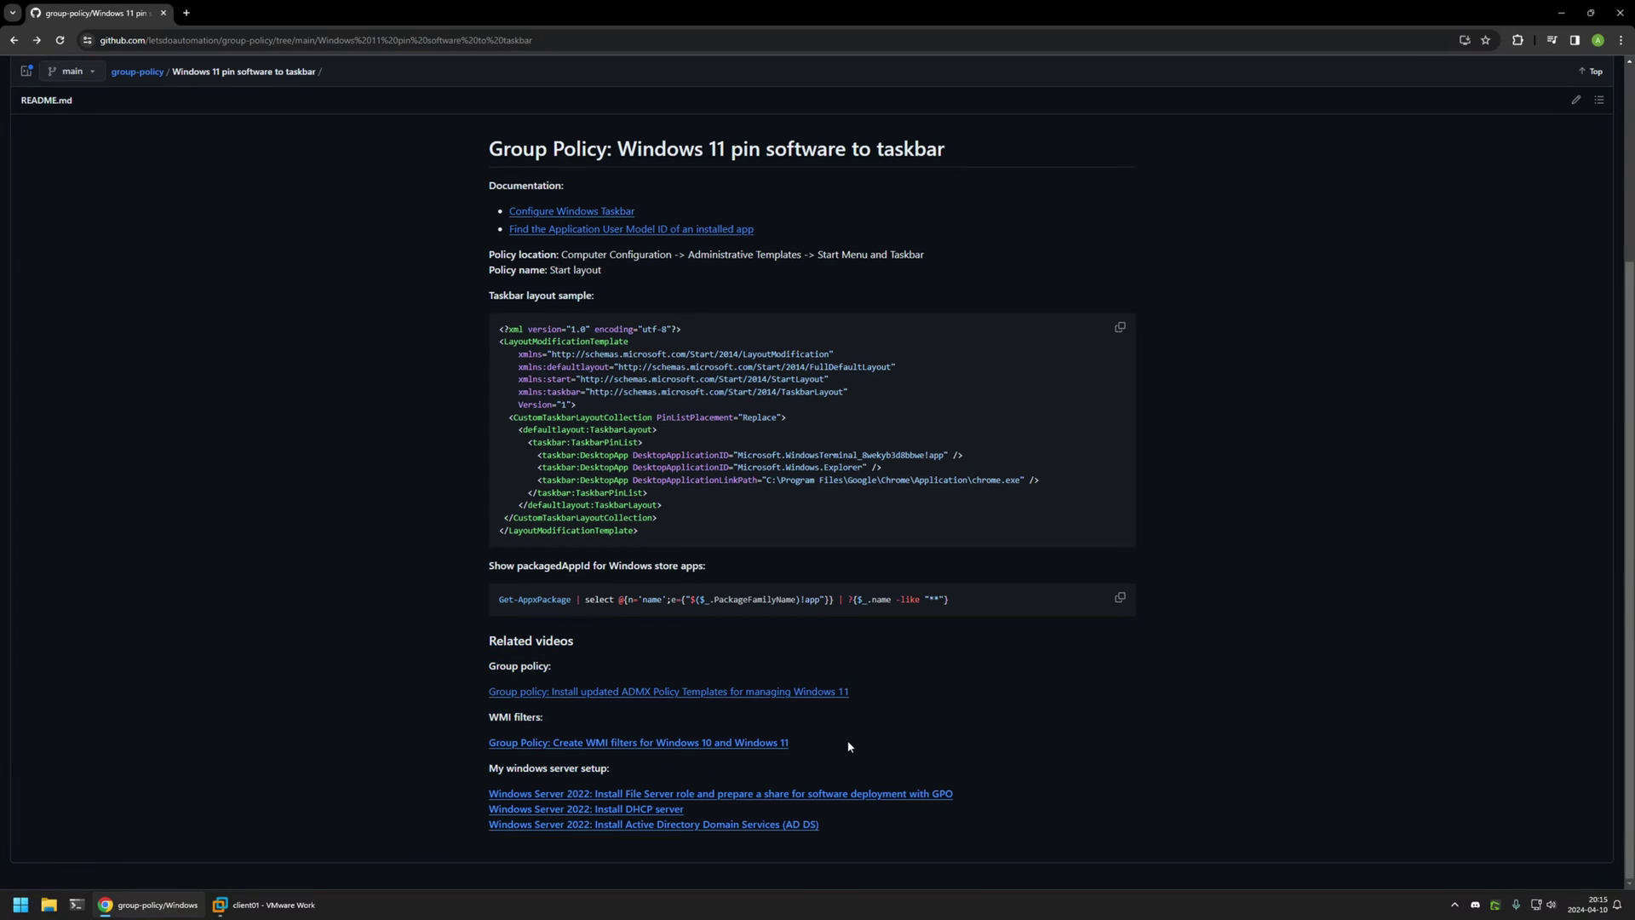
drag(838, 754, 517, 712)
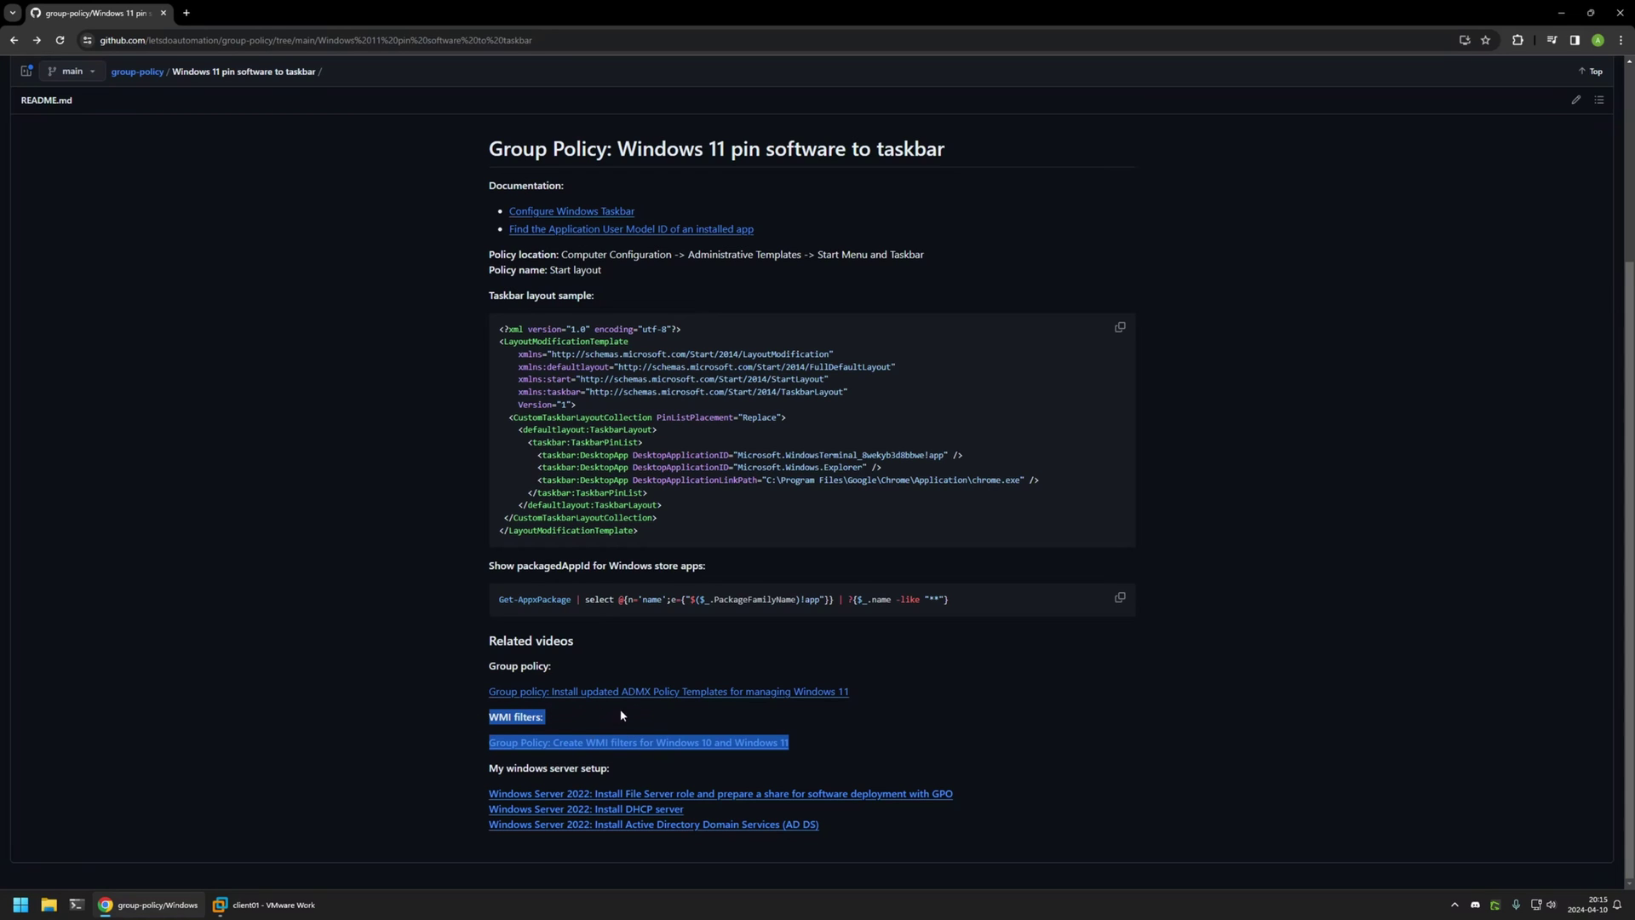
click(856, 717)
drag(875, 693, 442, 661)
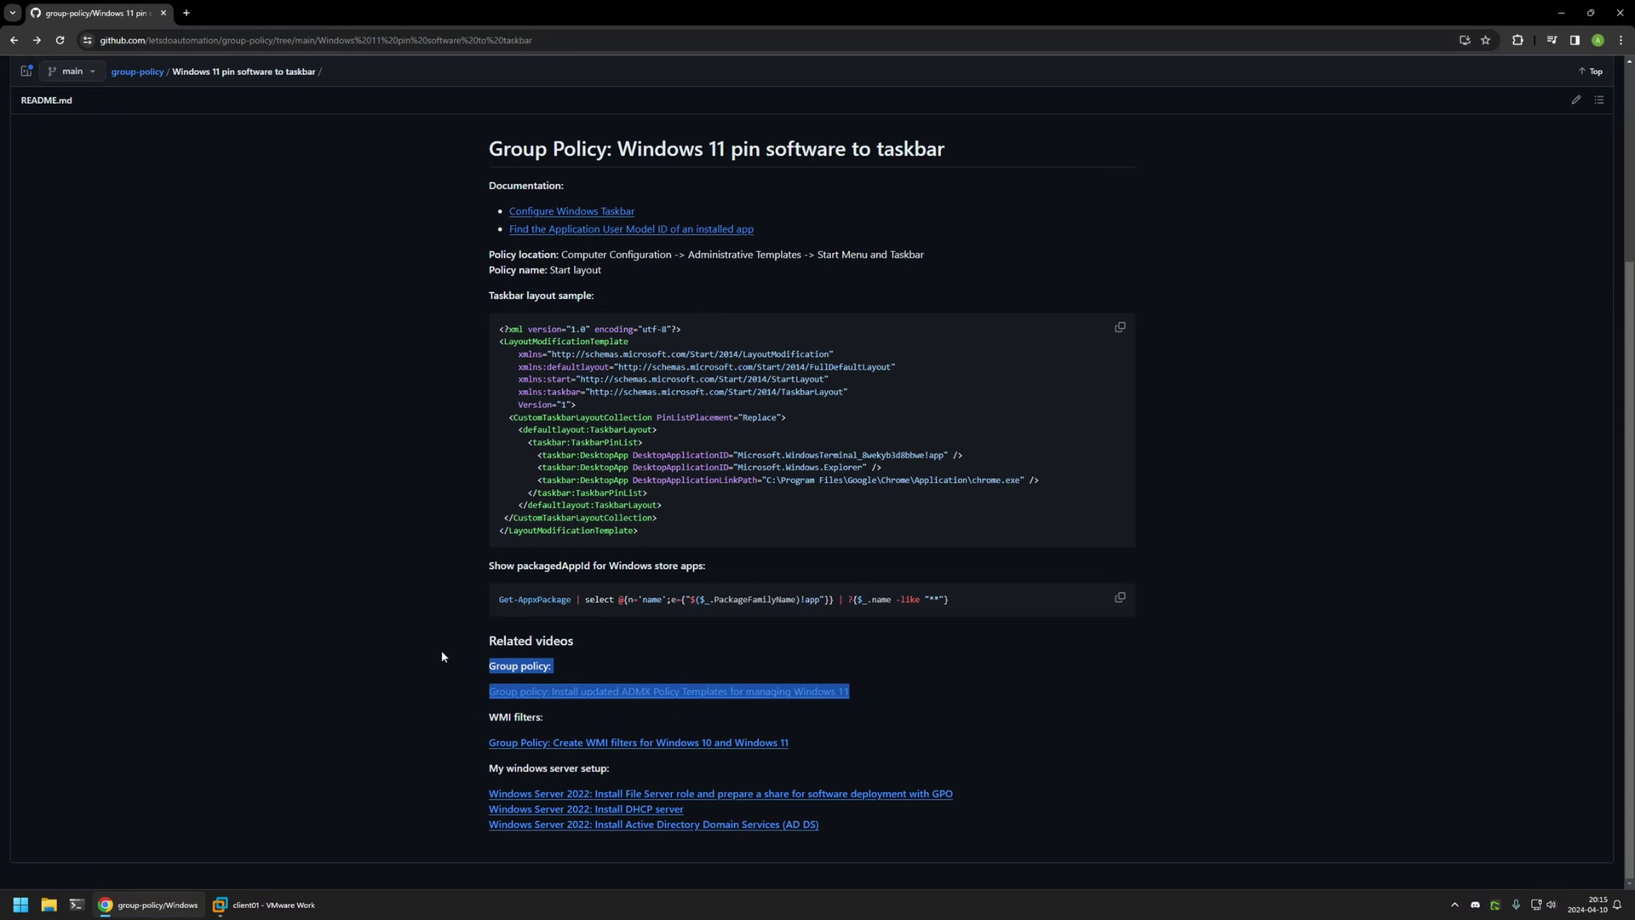
scroll(692, 652, up, 3)
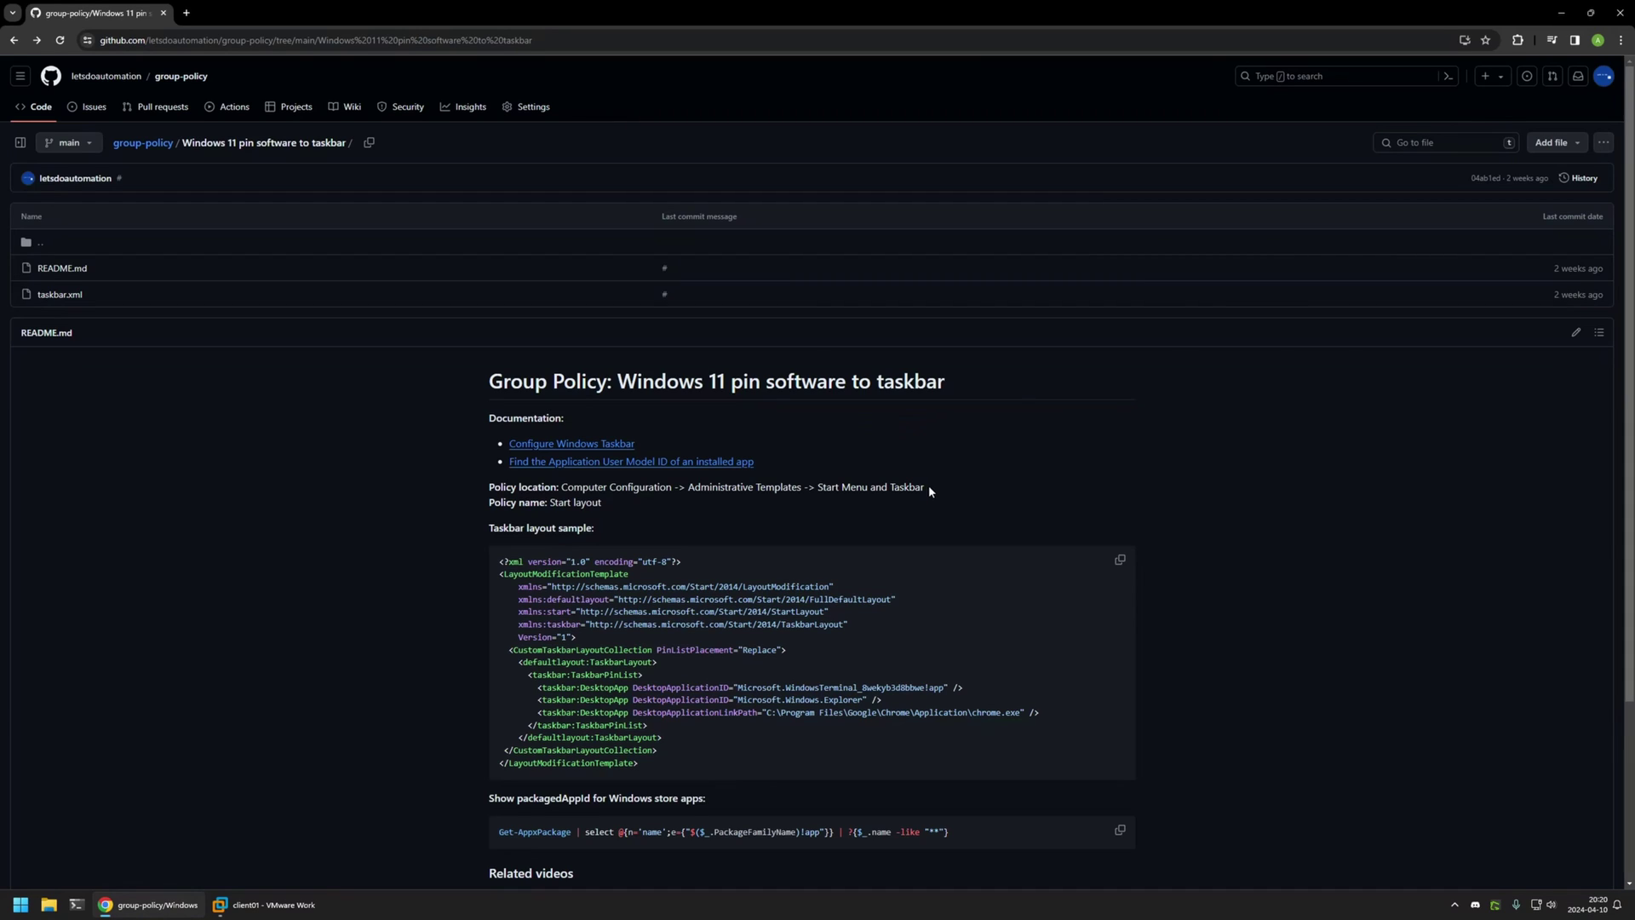
Highlight the taskbar layout XML sample's three pinned apps, the Windows Terminal app ID and the Chrome path.
drag(690, 769, 671, 587)
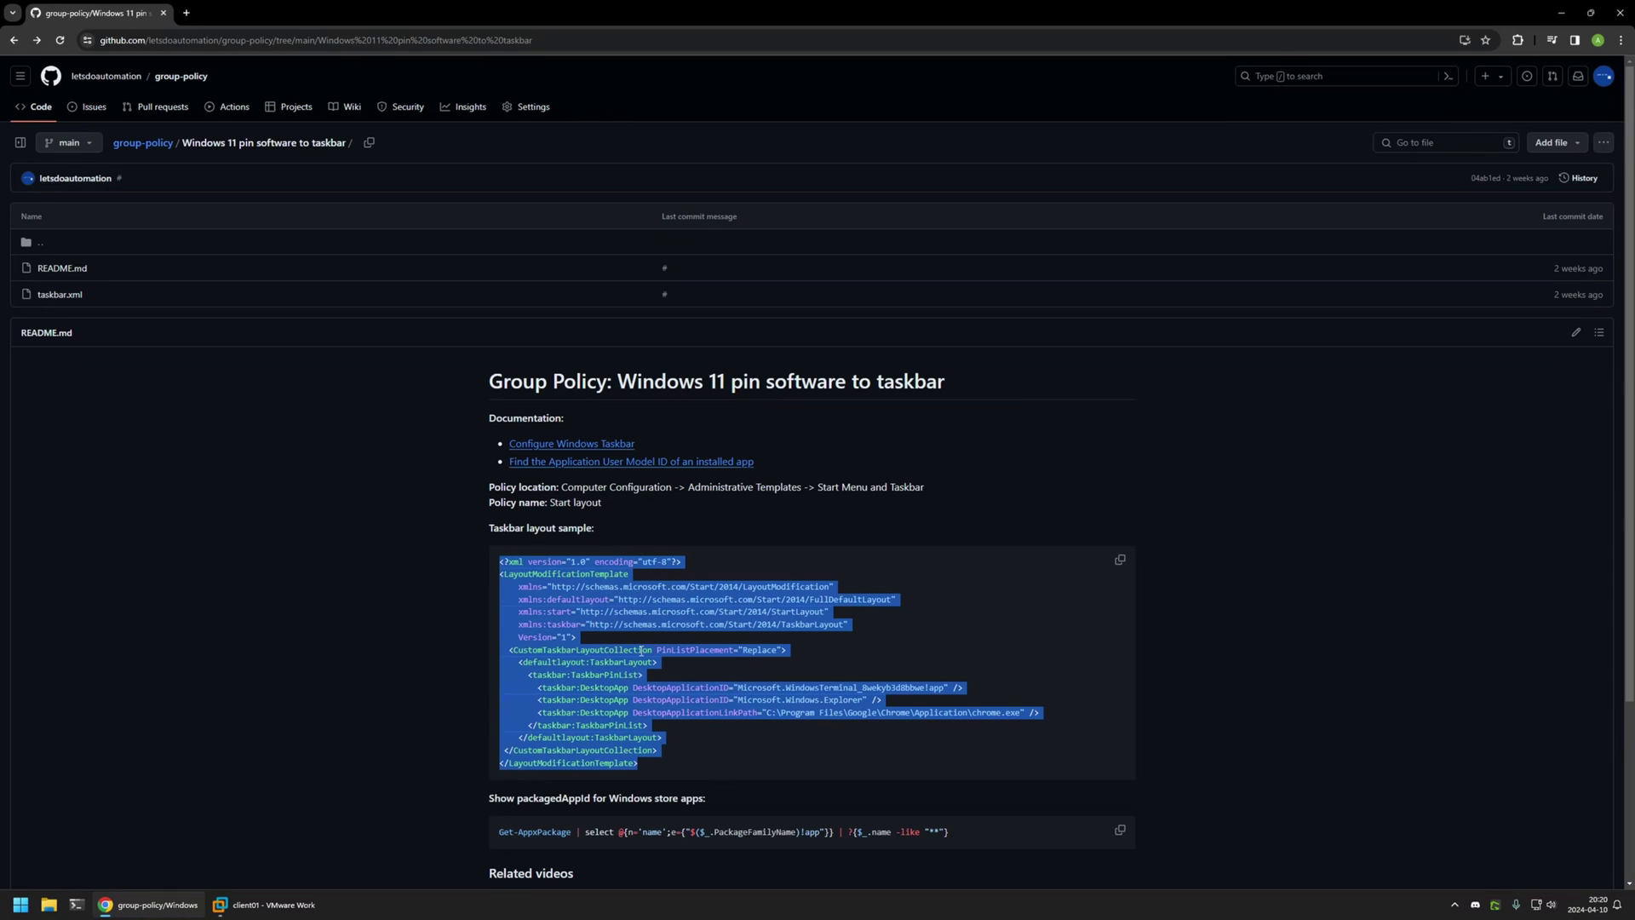
click(707, 671)
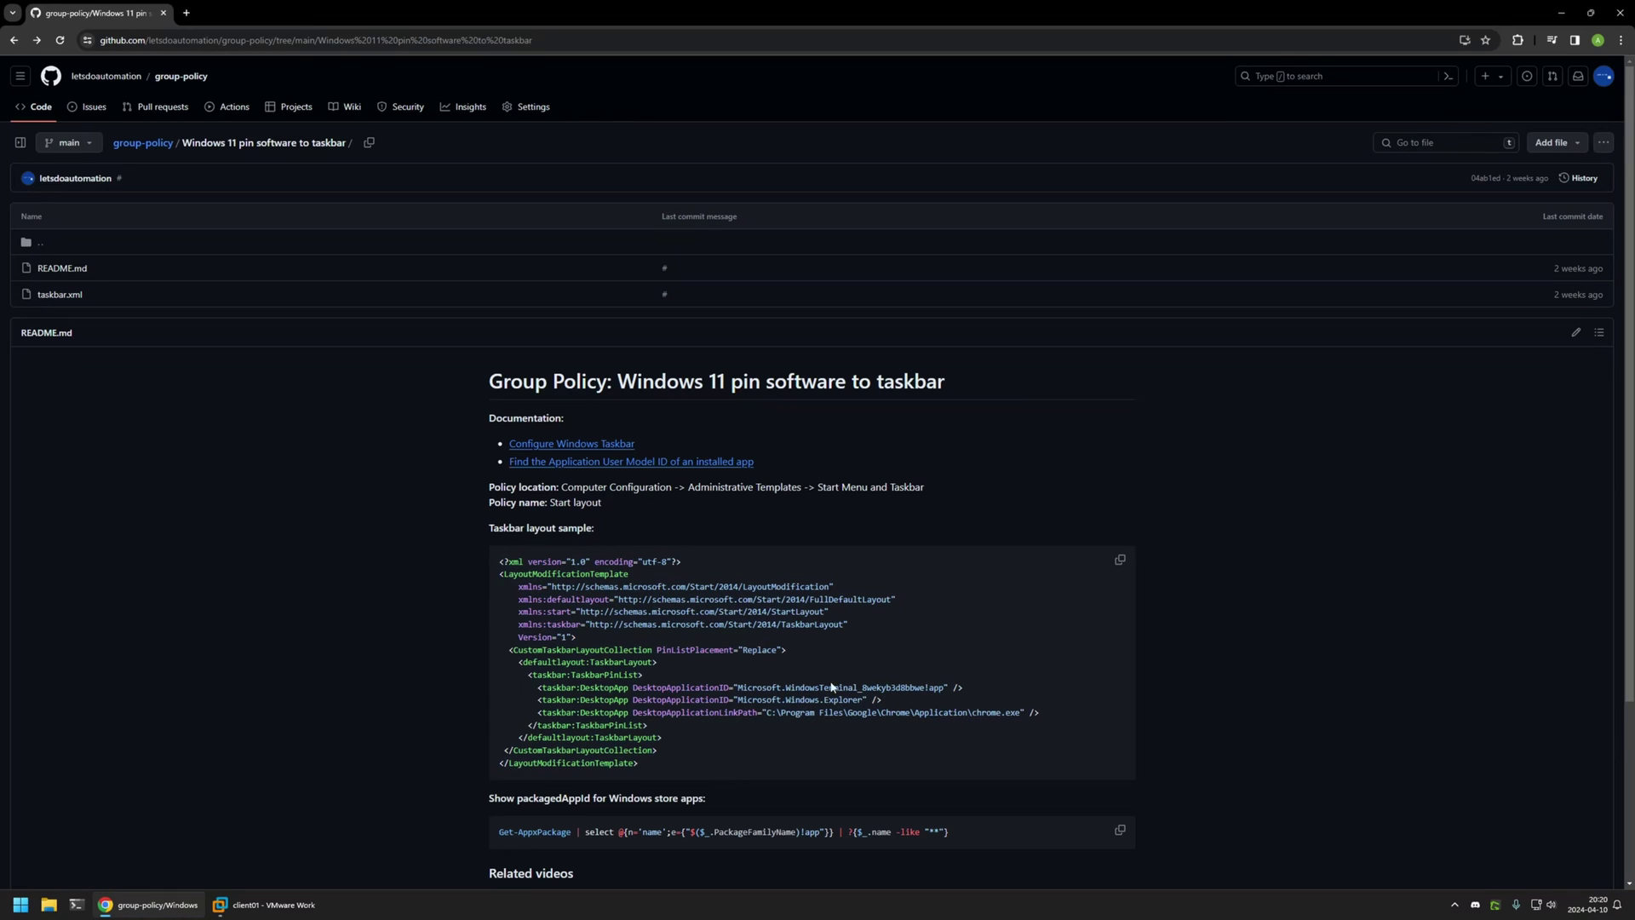
drag(1048, 711, 463, 686)
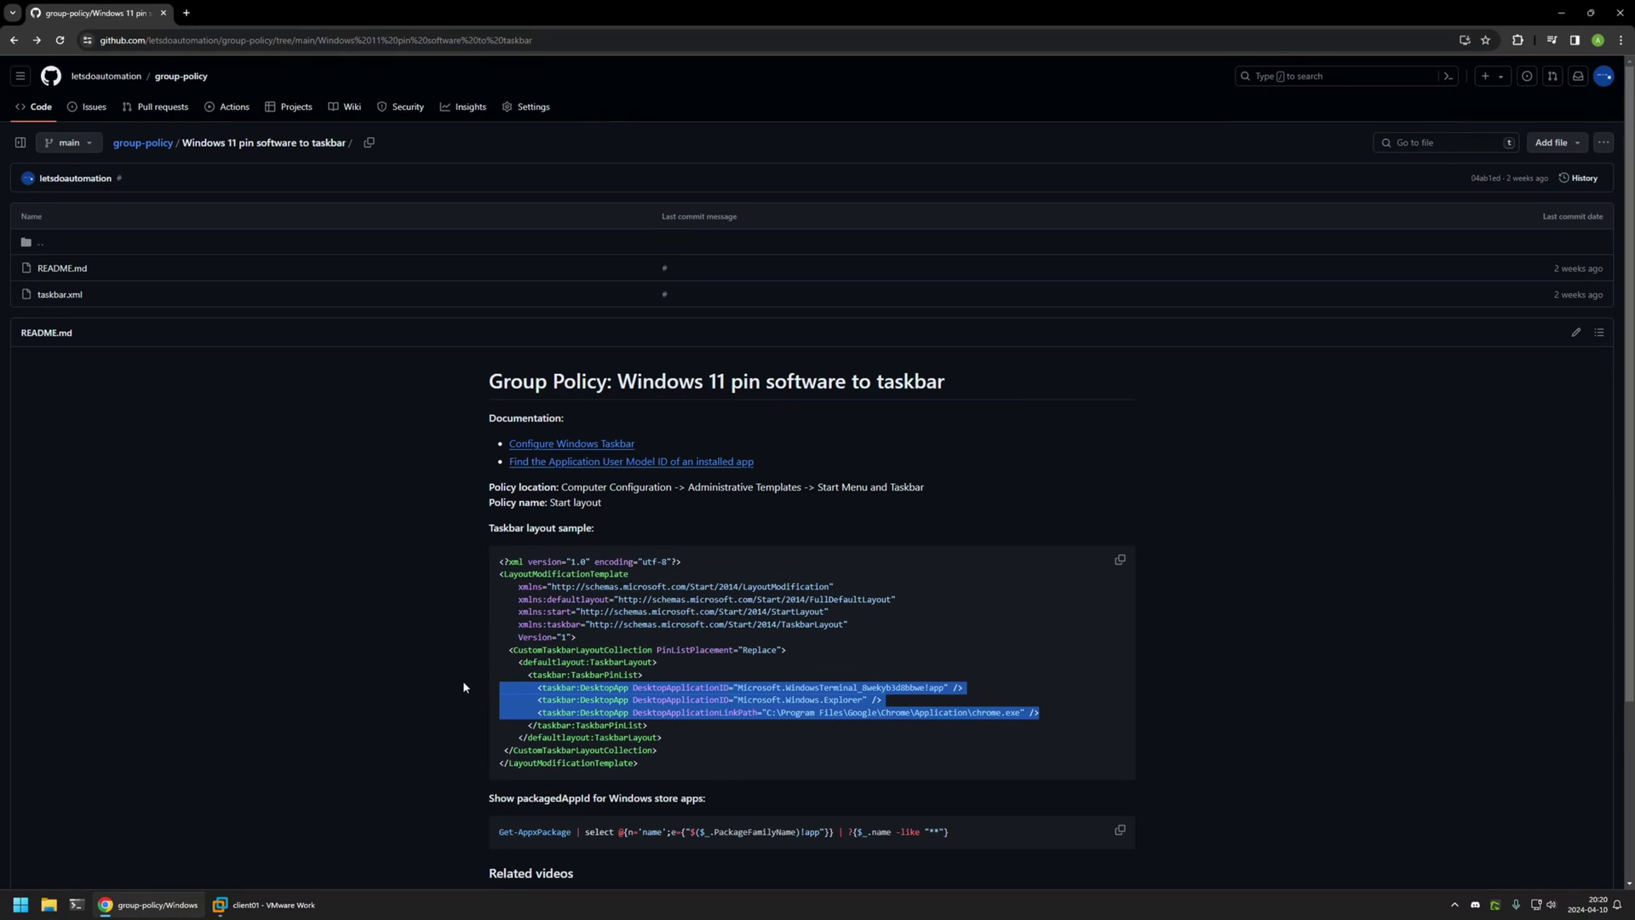
click(1043, 711)
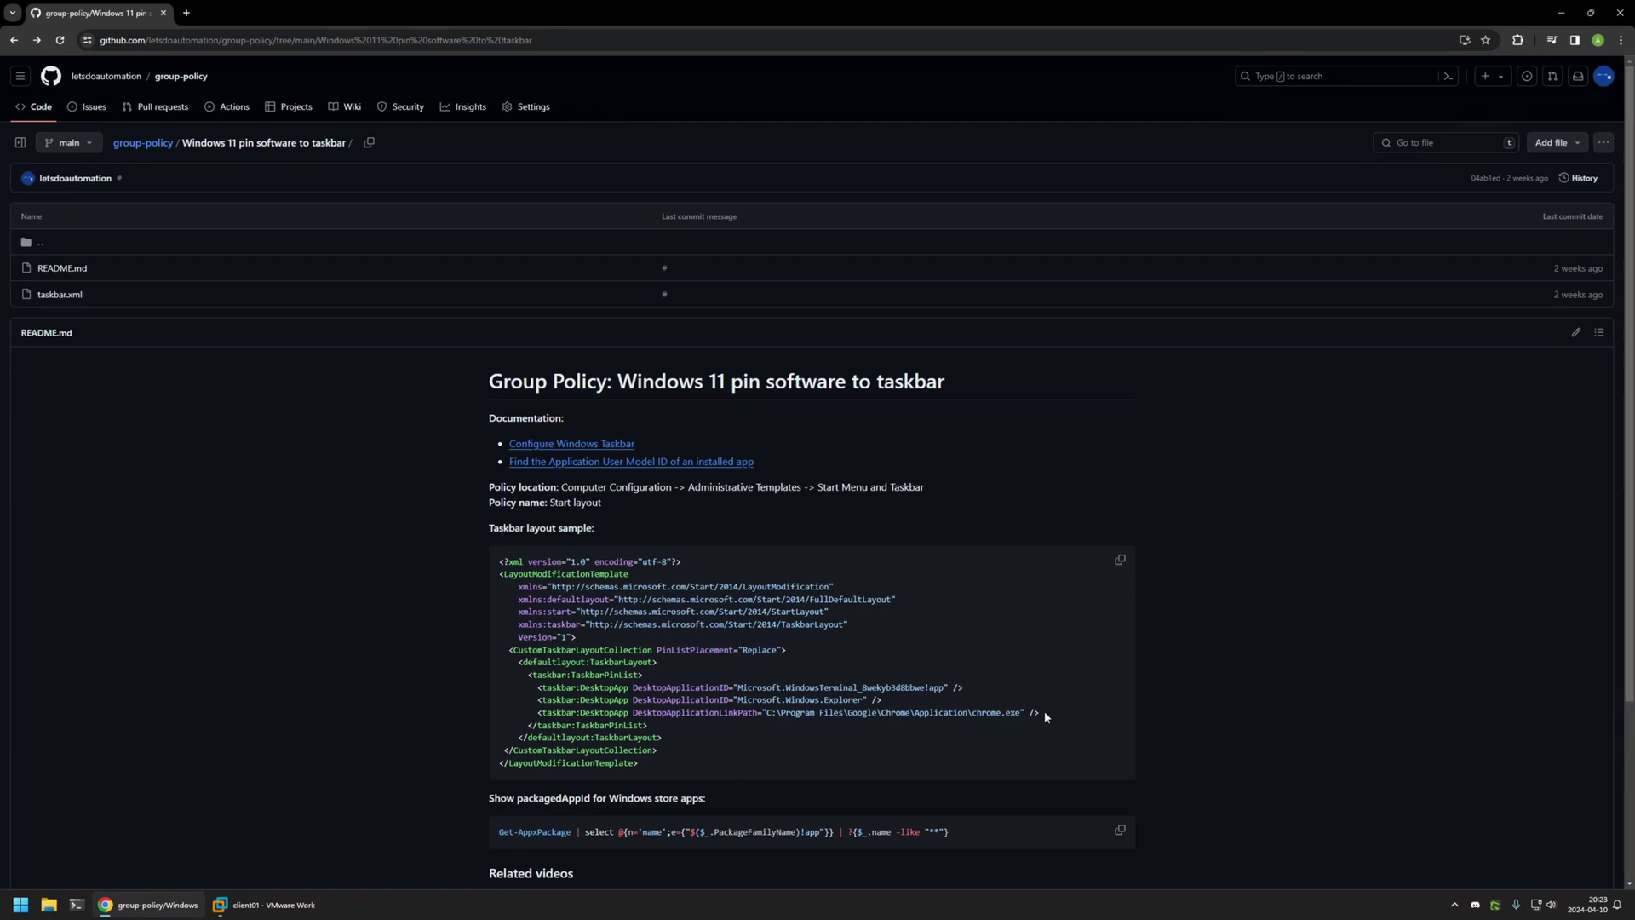
double_click(710, 686)
double_click(732, 712)
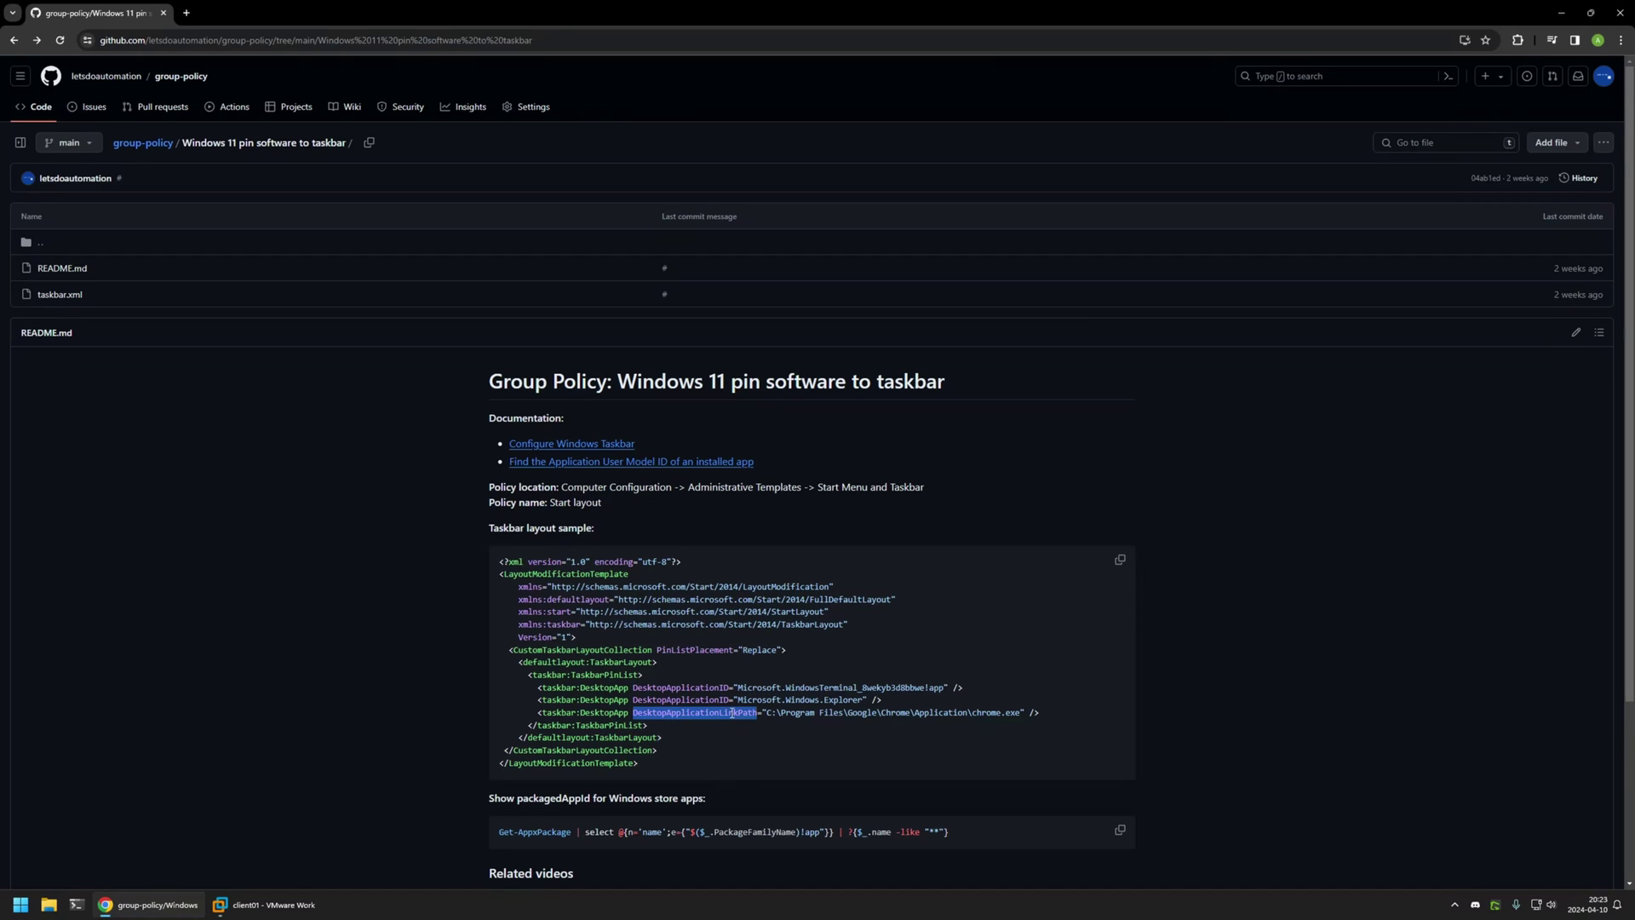
click(737, 695)
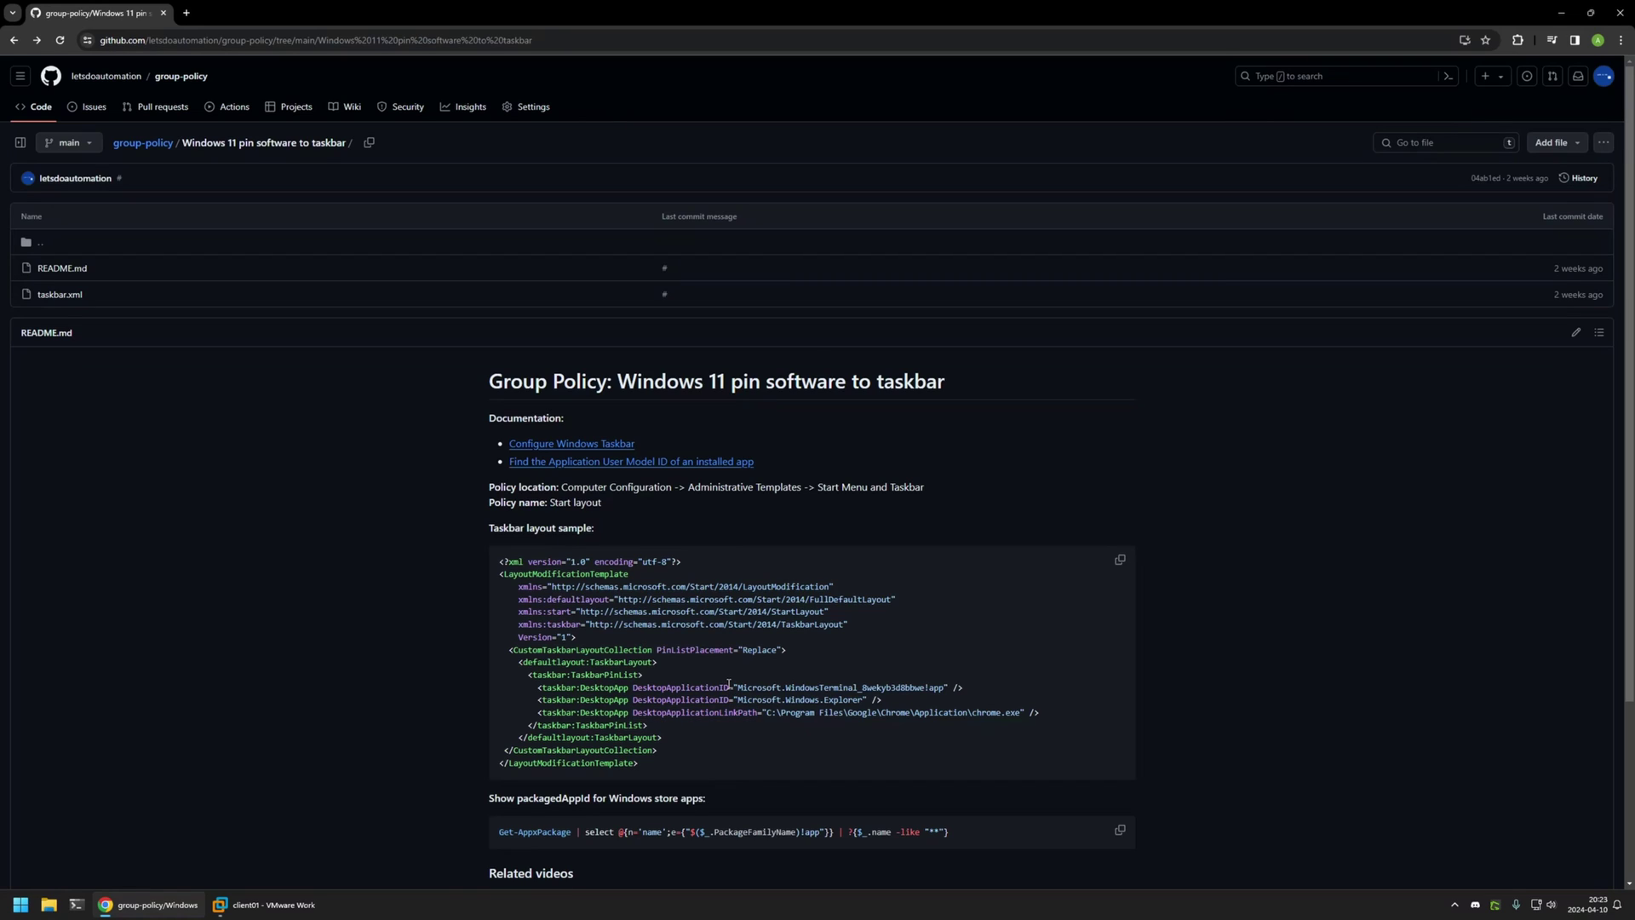
drag(738, 686, 873, 700)
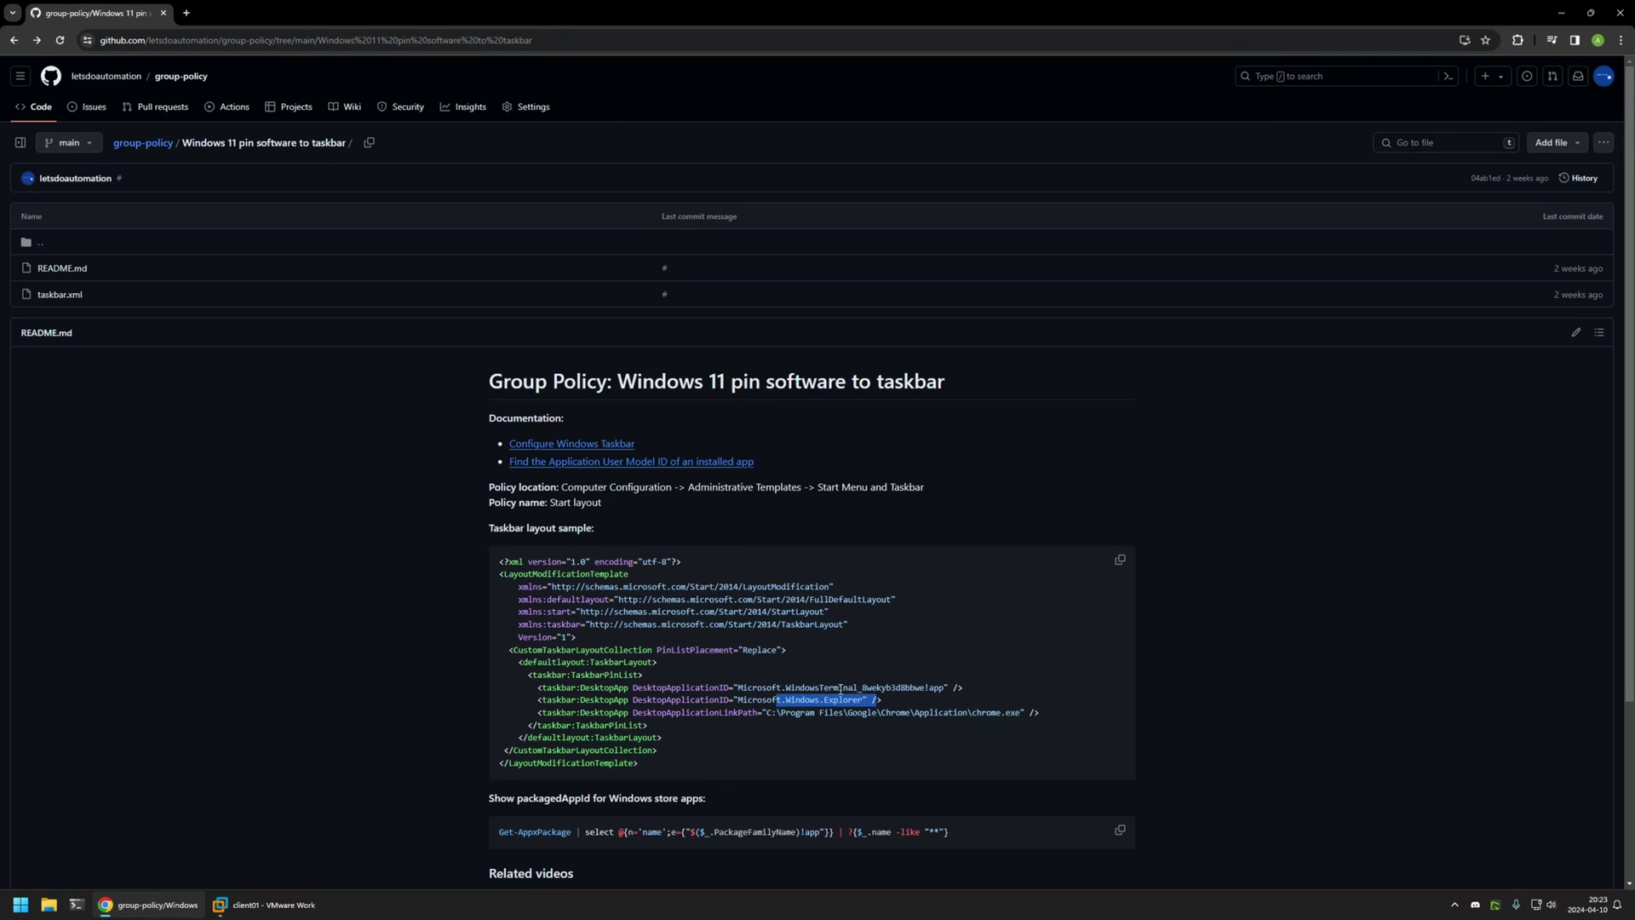
double_click(722, 699)
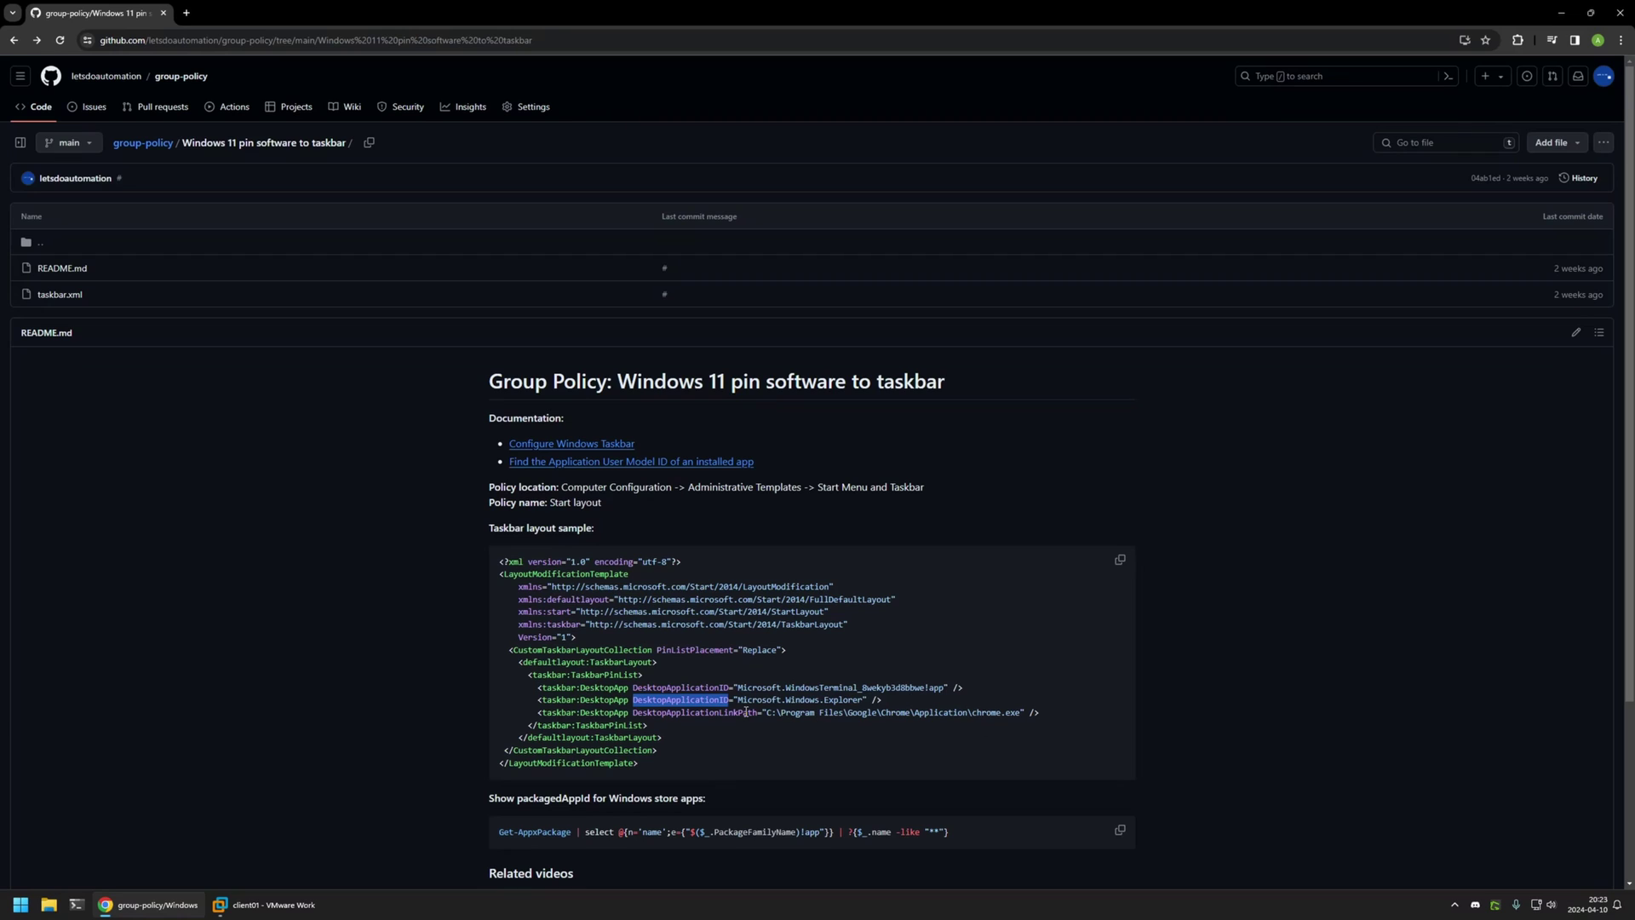
double_click(746, 711)
drag(766, 712, 512, 684)
click(1046, 718)
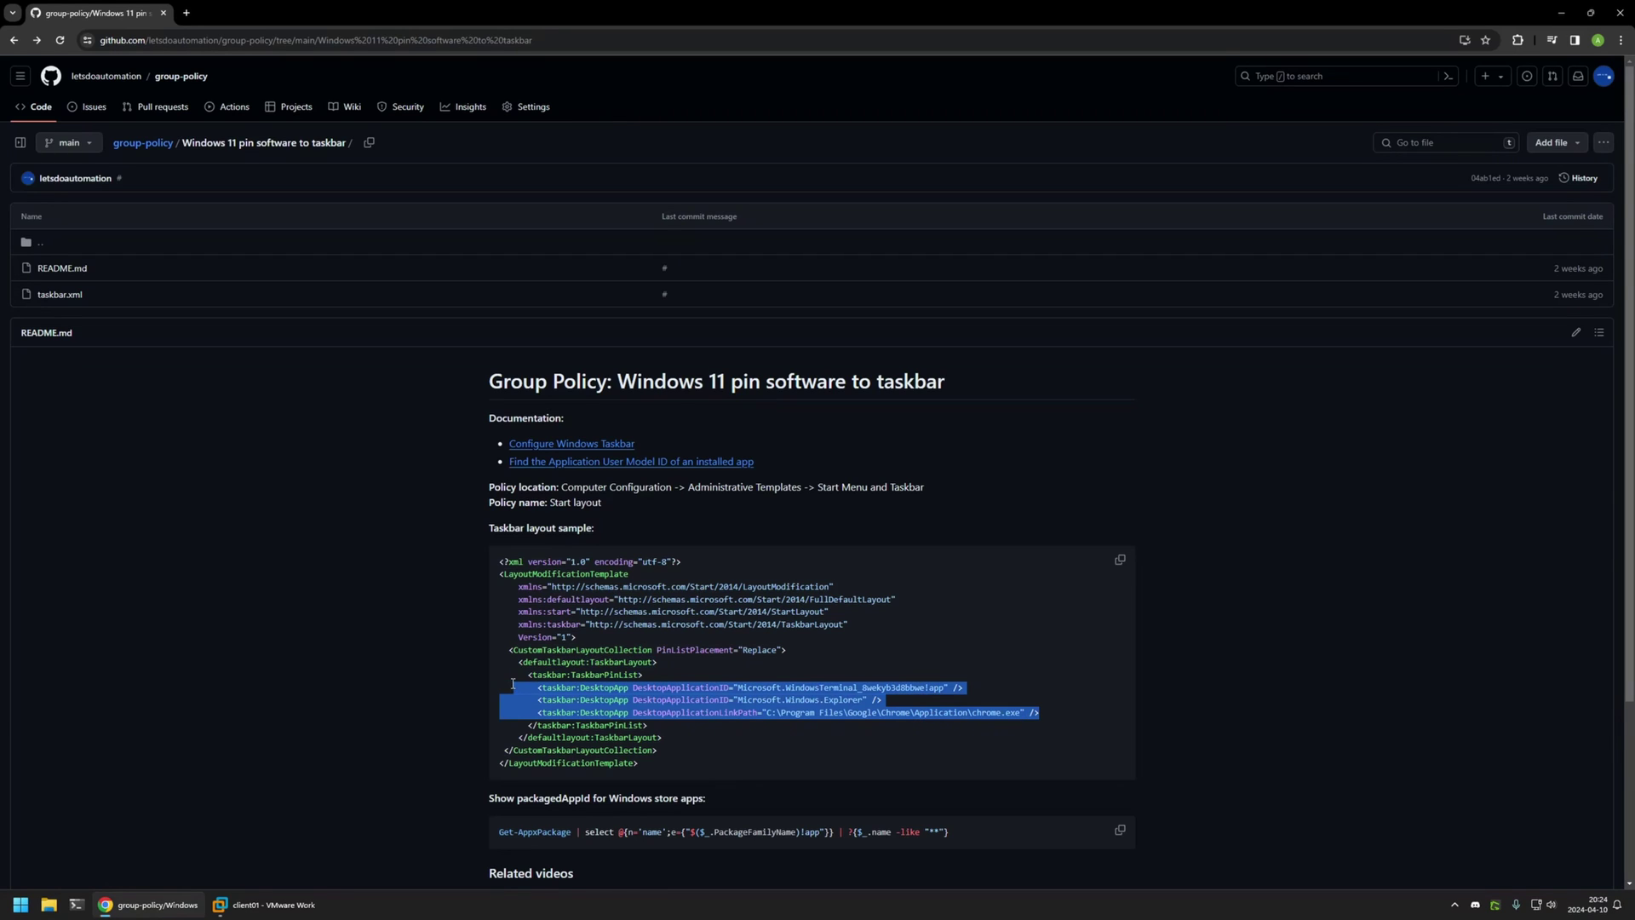
click(1043, 715)
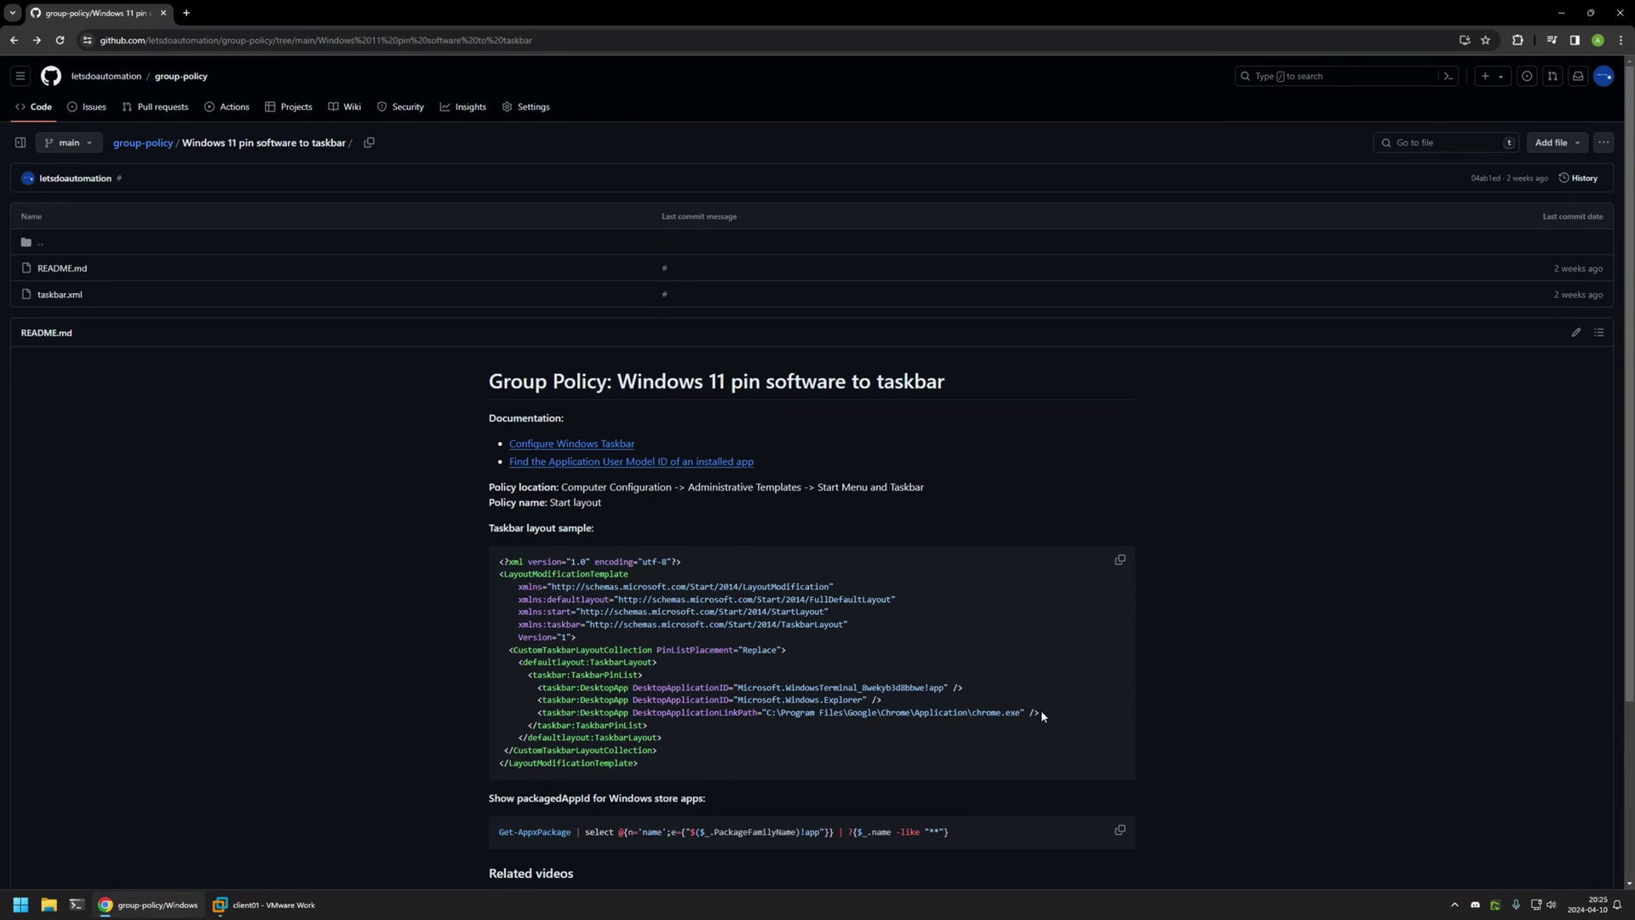
Highlight PinListPlacement="Replace", the pinned app entries and the Windows Terminal app ID value.
triple_click(681, 649)
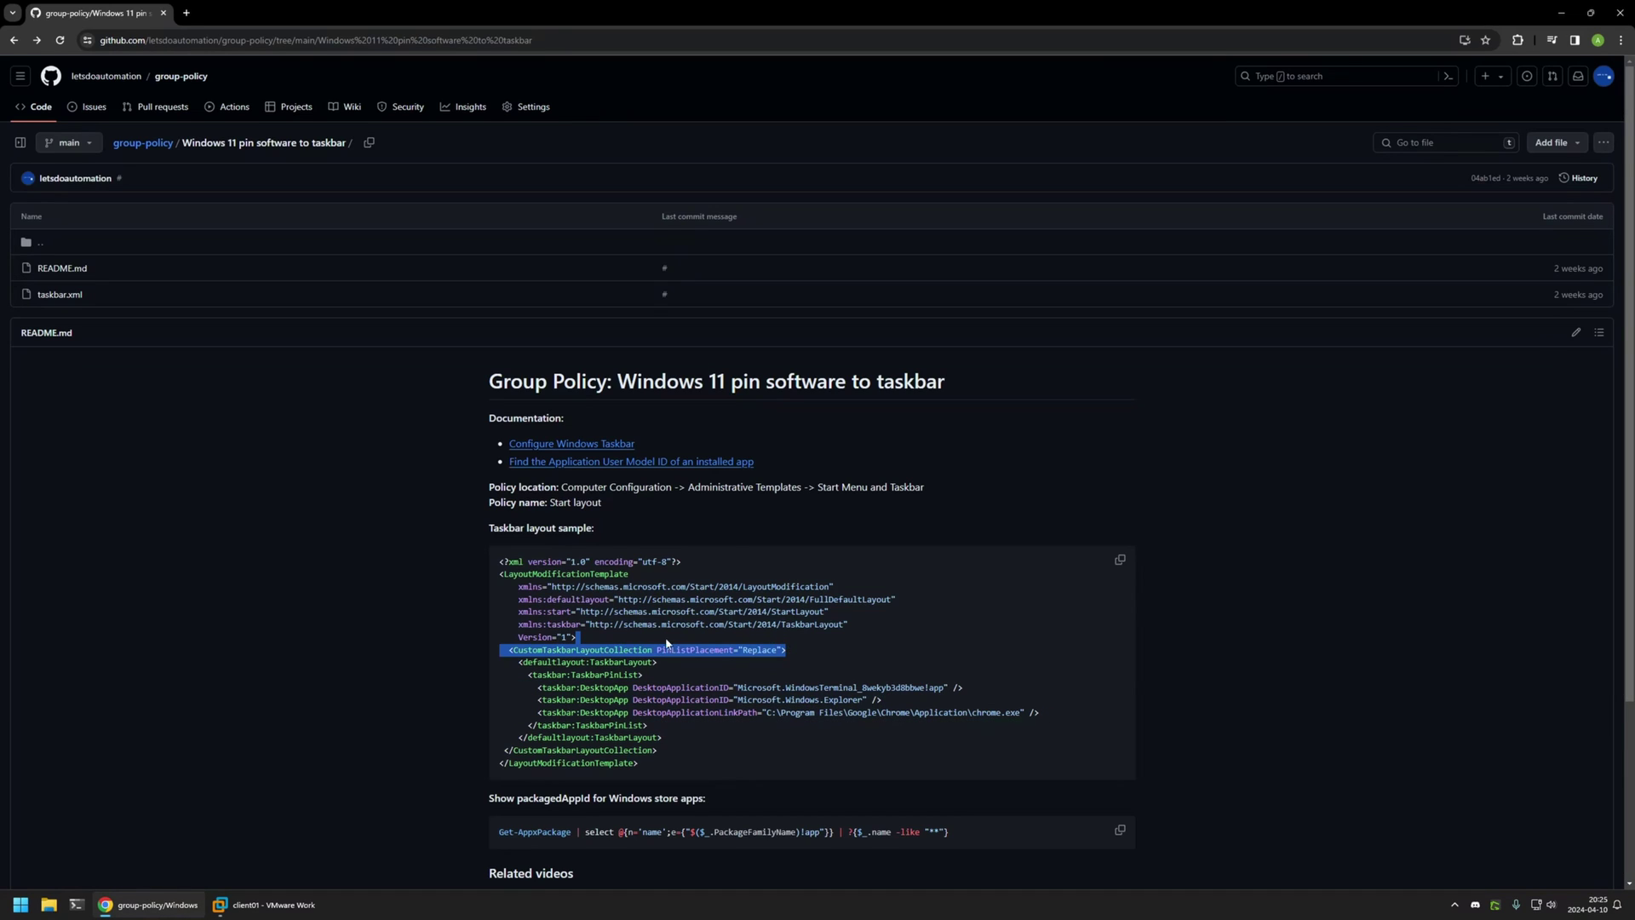
click(690, 652)
drag(661, 651, 774, 650)
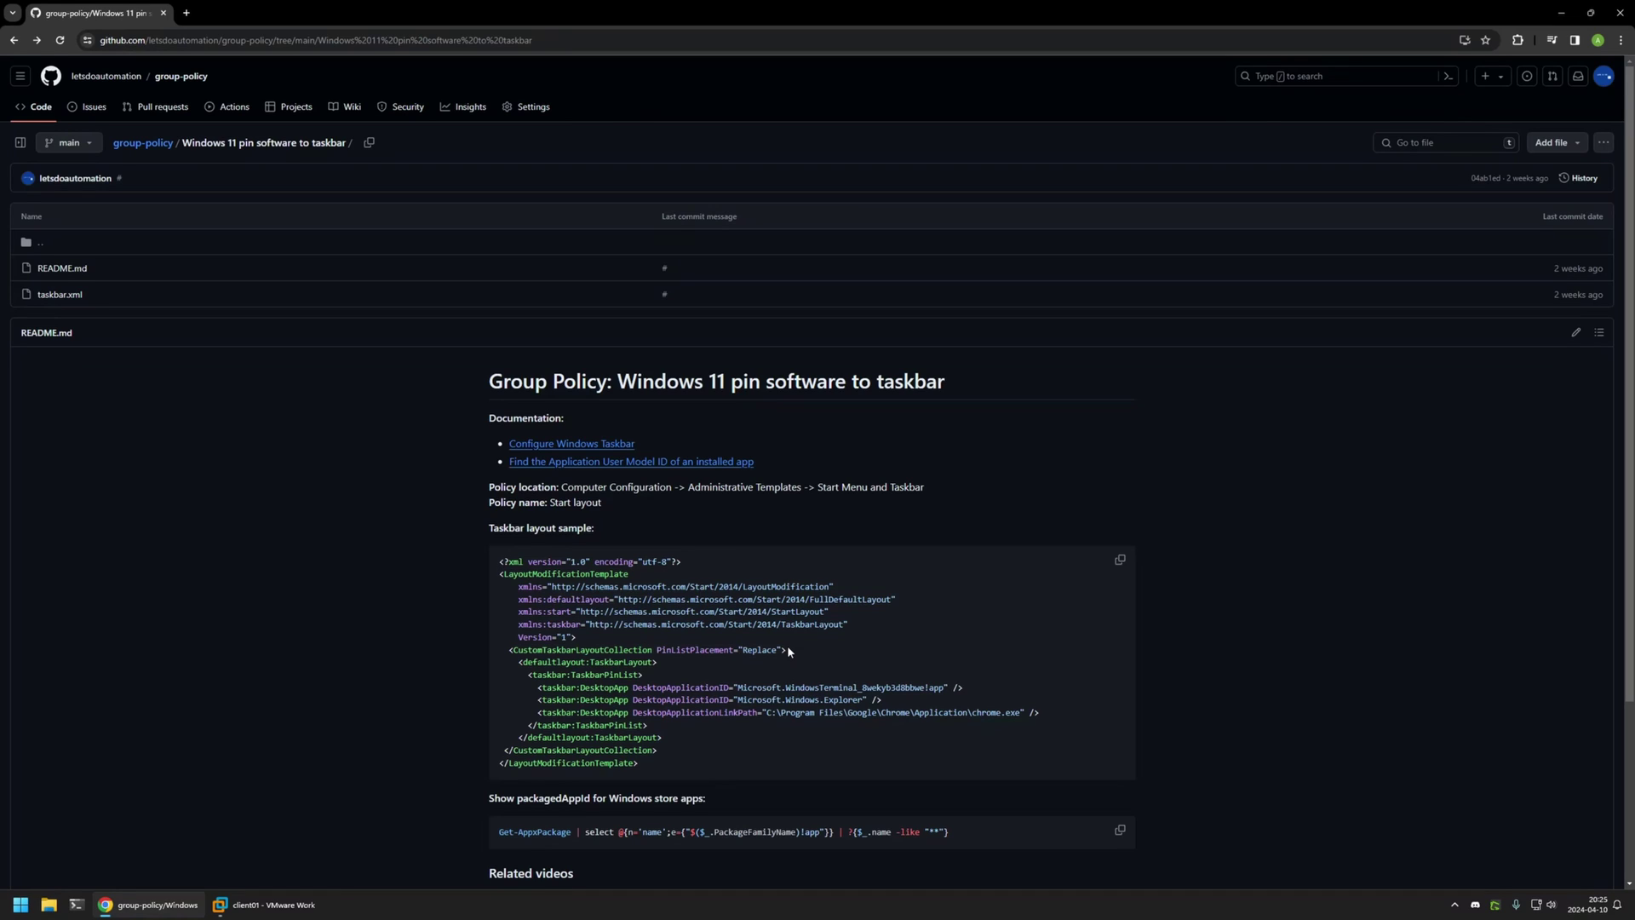
drag(1031, 712, 586, 674)
drag(656, 653, 780, 647)
click(772, 681)
drag(633, 687, 1045, 714)
click(1044, 713)
drag(733, 692, 950, 687)
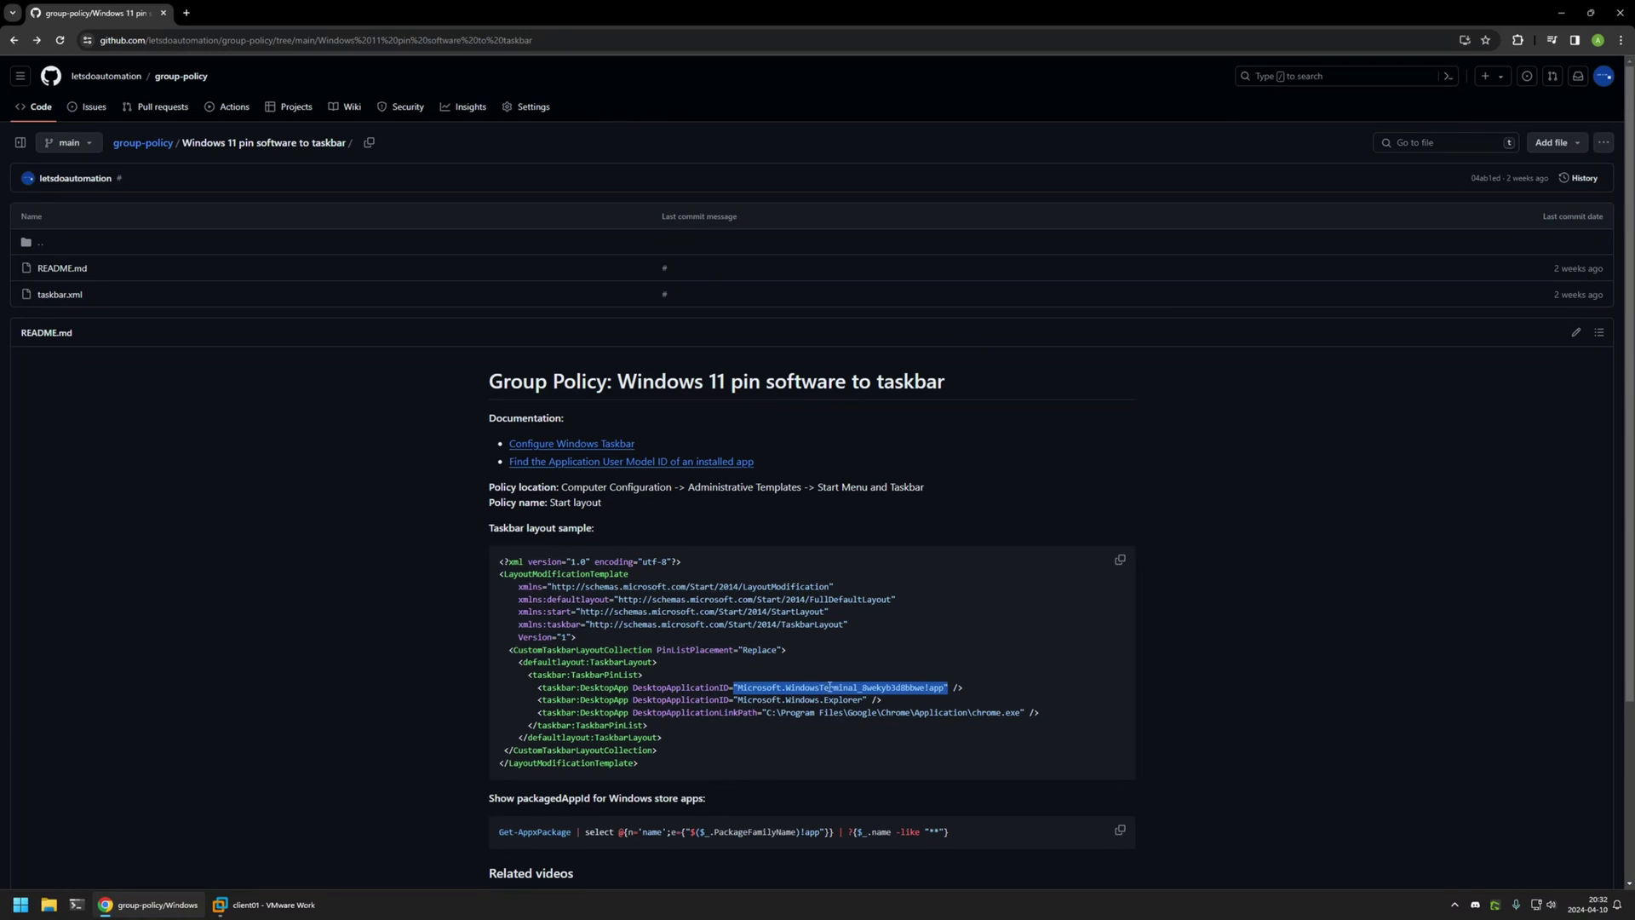
Copy the Get-AppxPackage command from its README code block.
click(921, 812)
drag(969, 829, 569, 814)
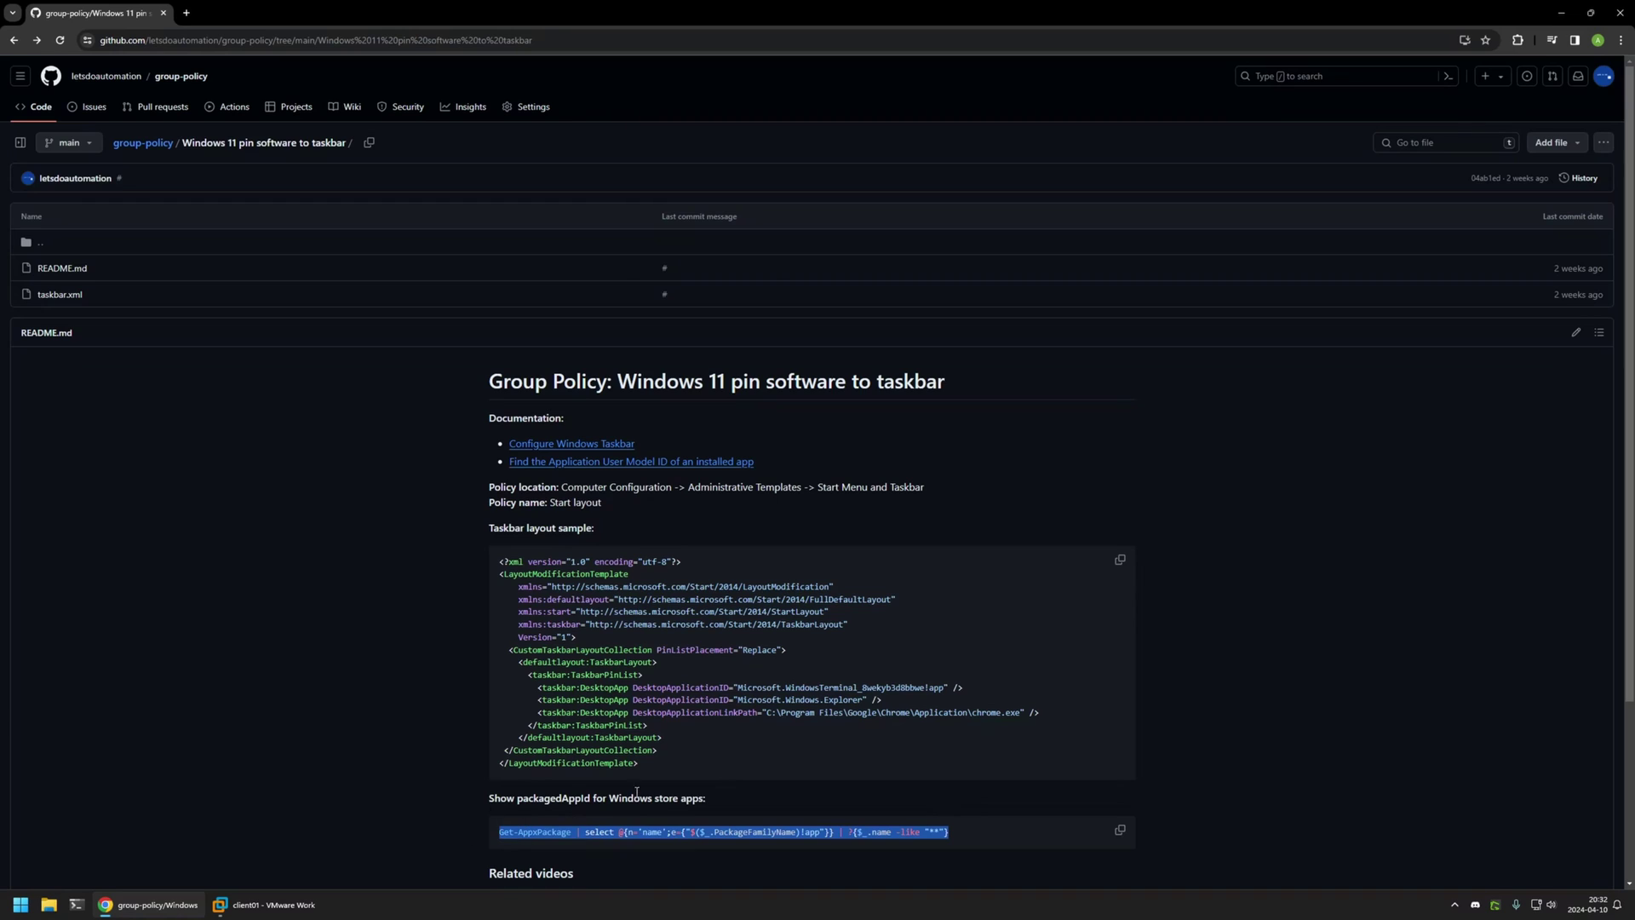
click(777, 809)
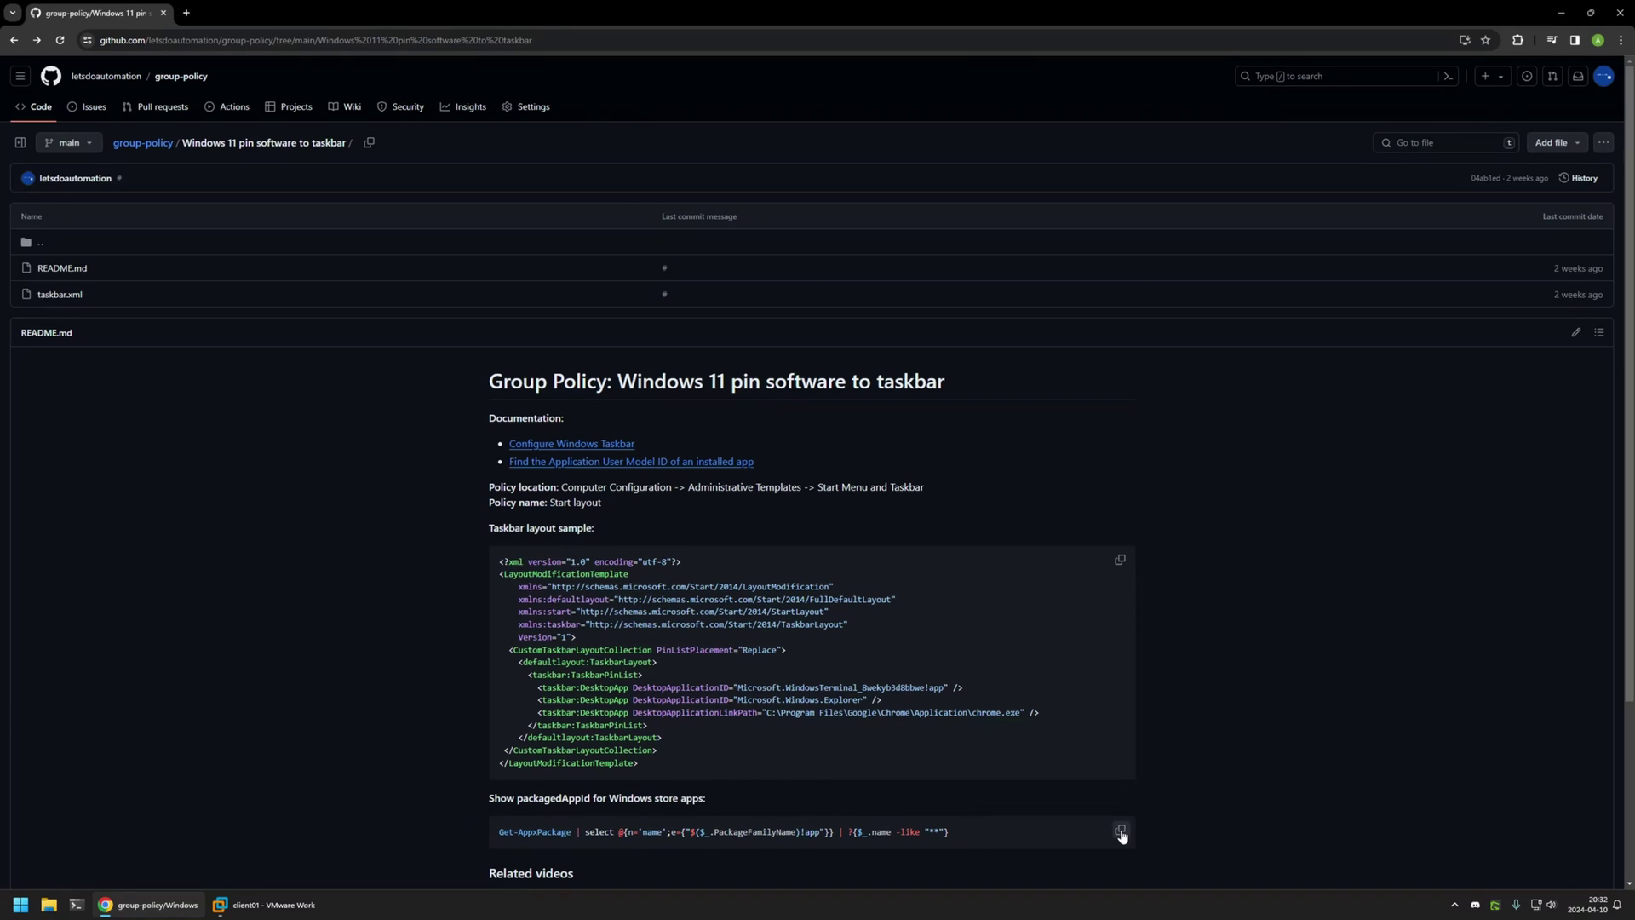
click(1121, 830)
On client01, launch Terminal from the Start search.
click(254, 907)
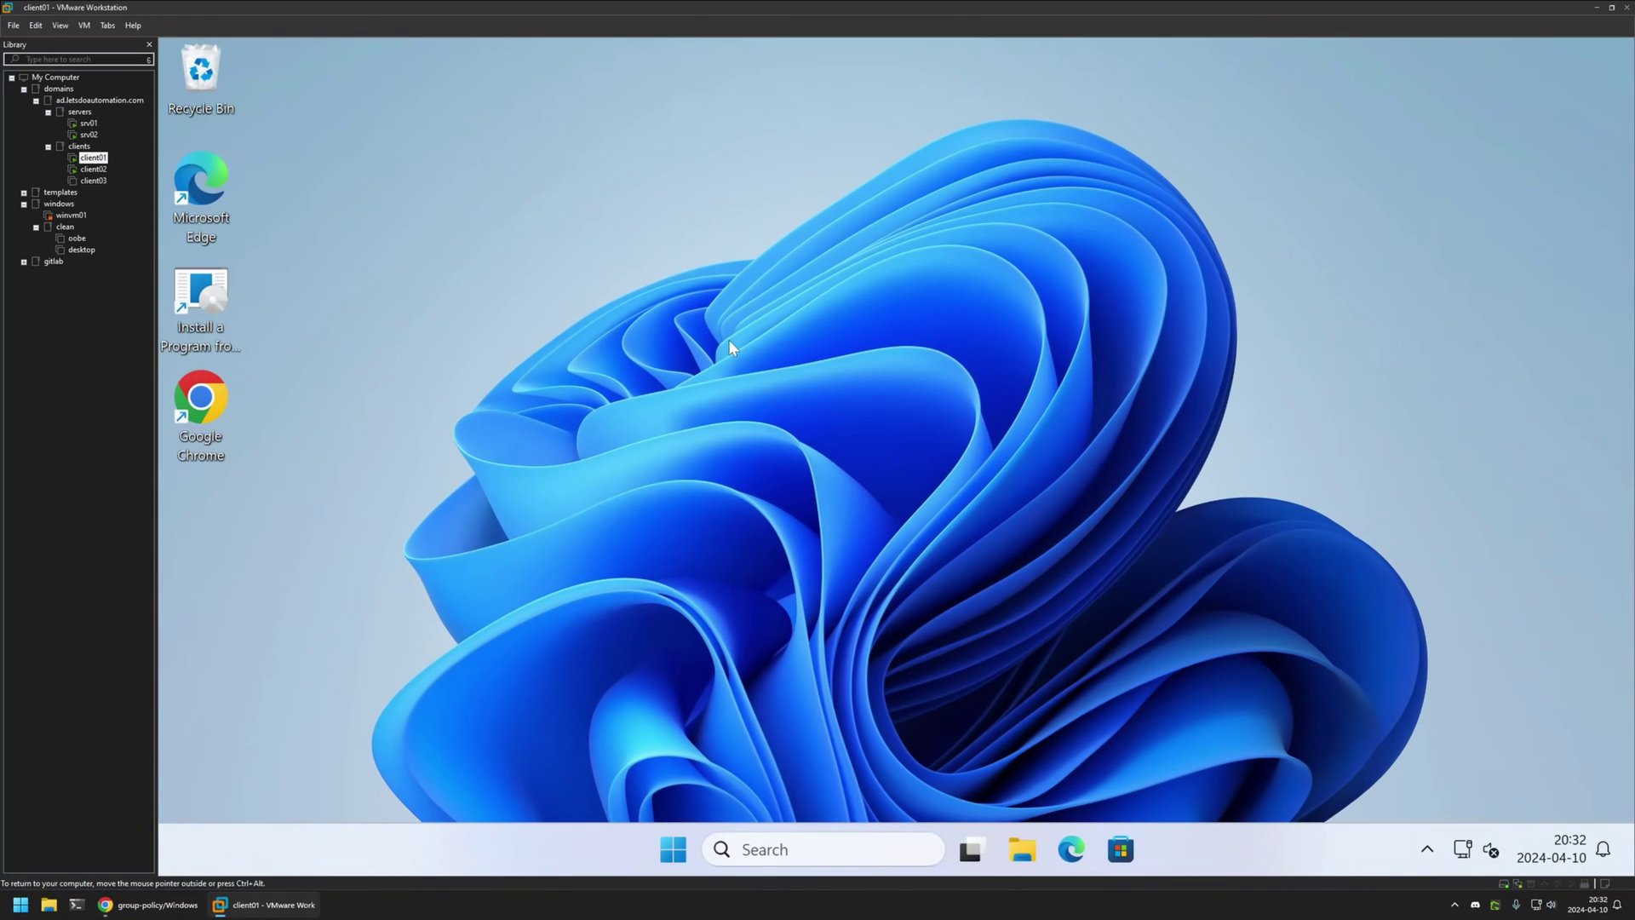
click(671, 846)
text(term)
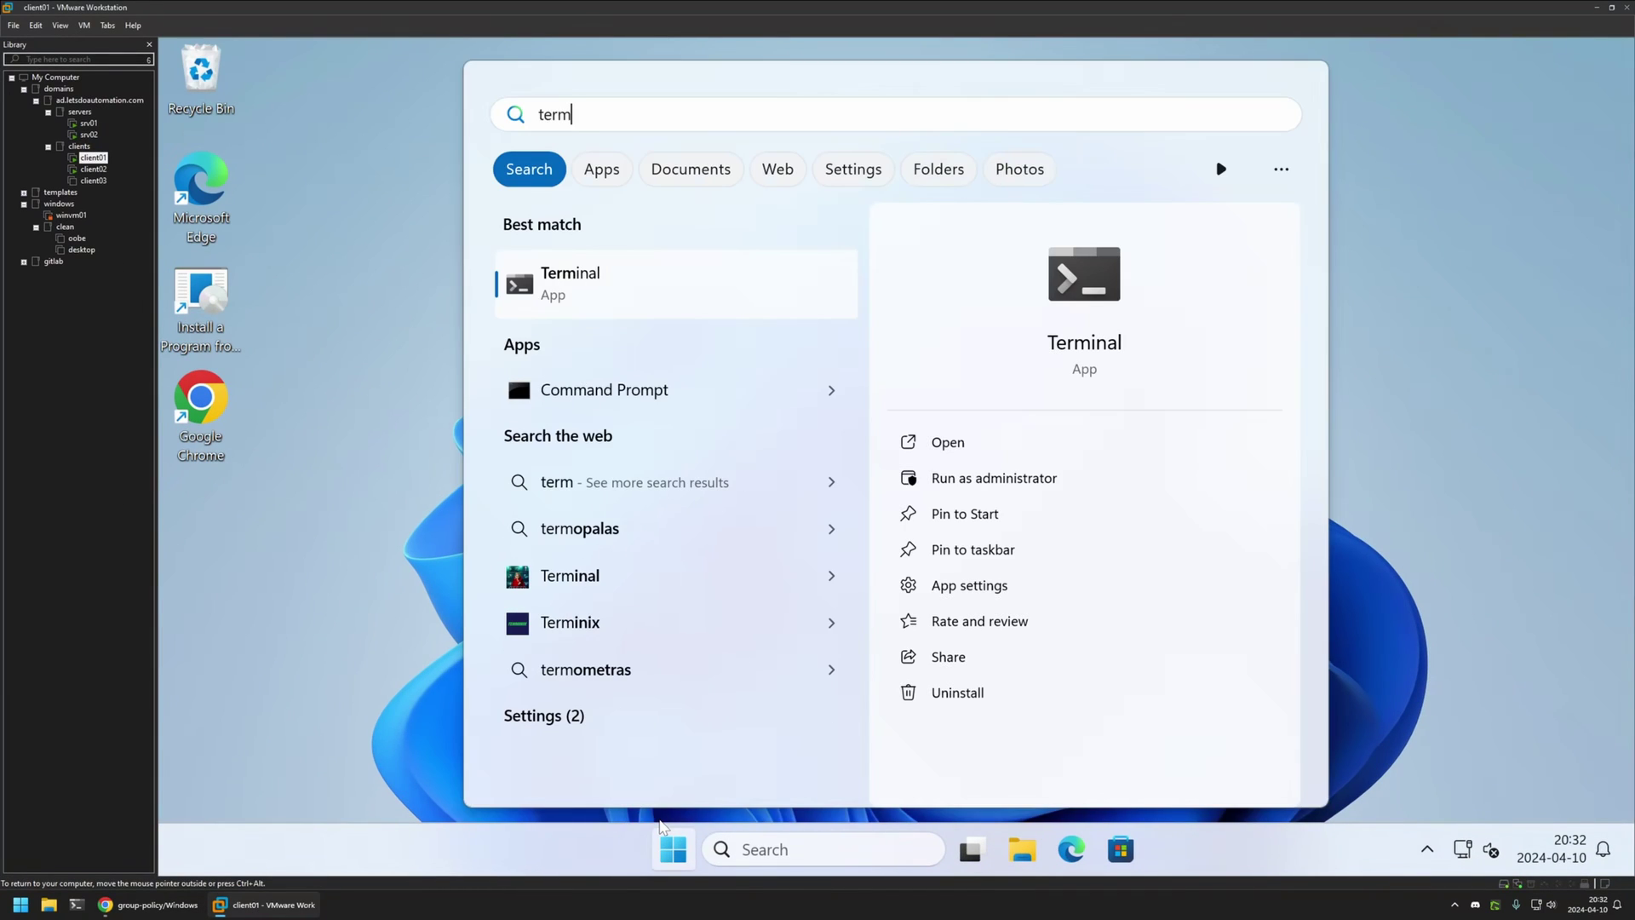
key(Return)
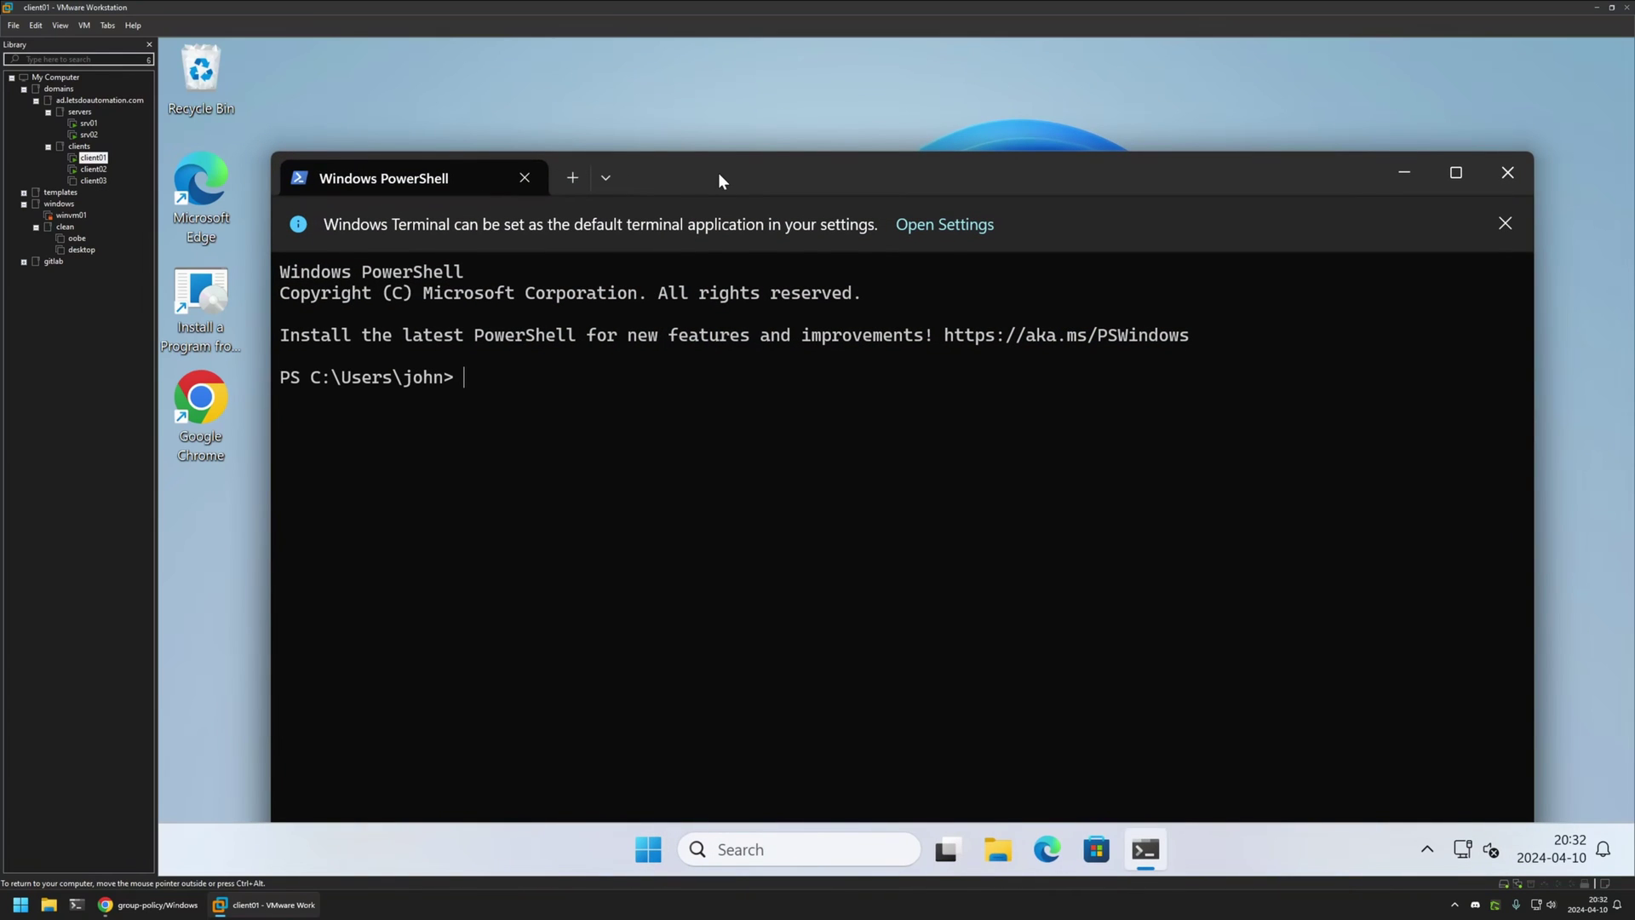
drag(719, 176, 729, 133)
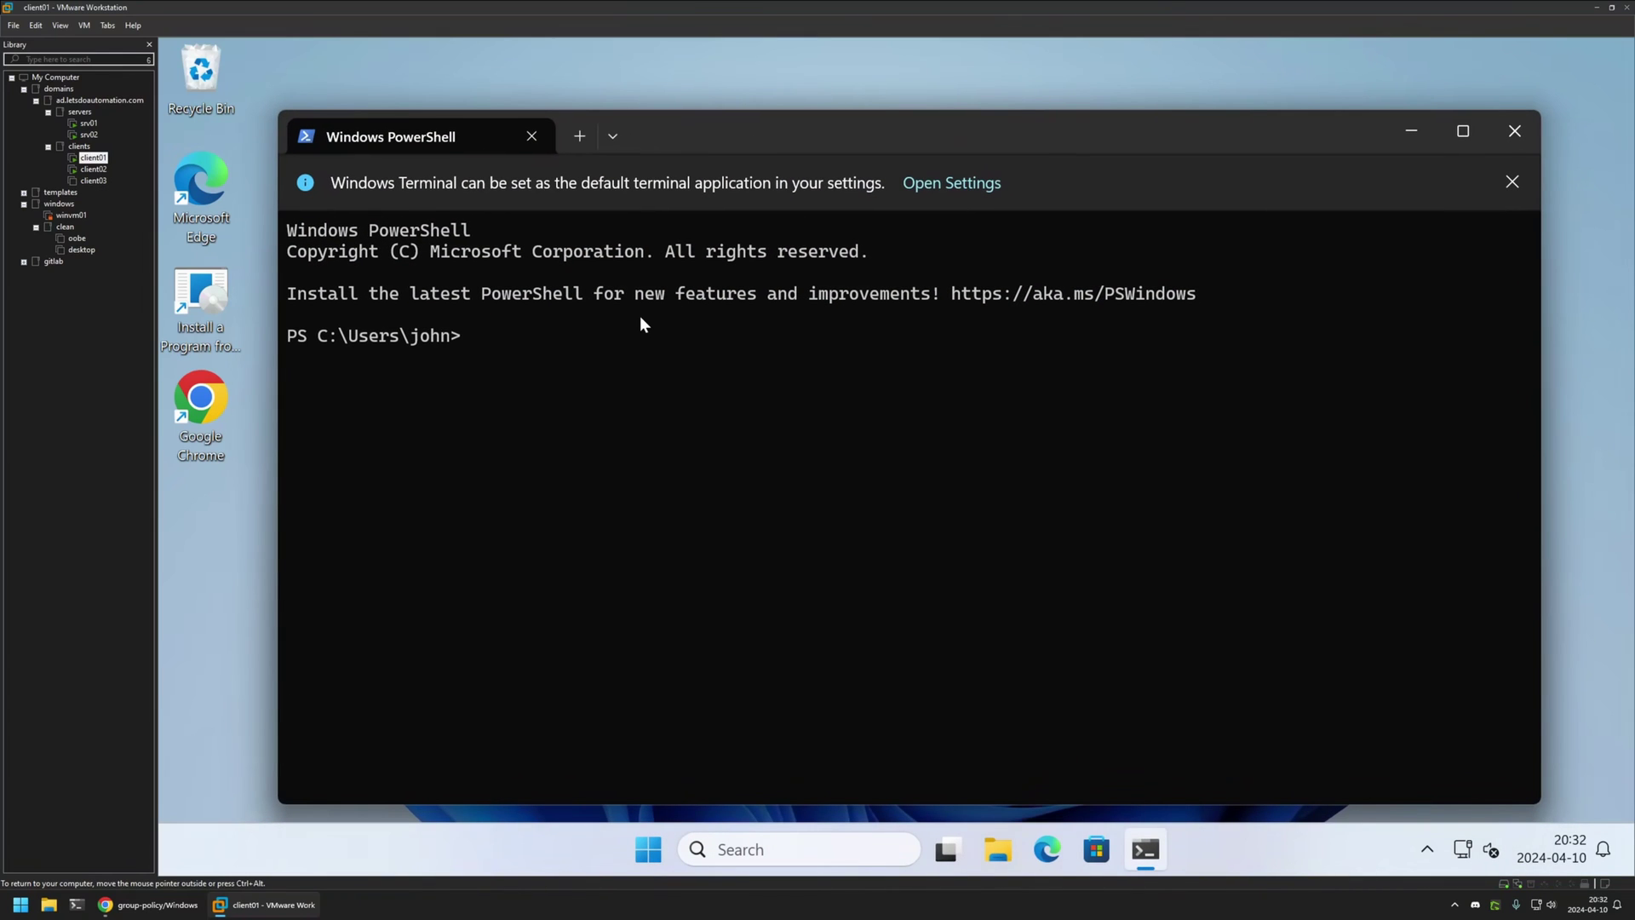
Paste and run the Get-AppxPackage command, then review the listed package IDs.
key(ctrl+v)
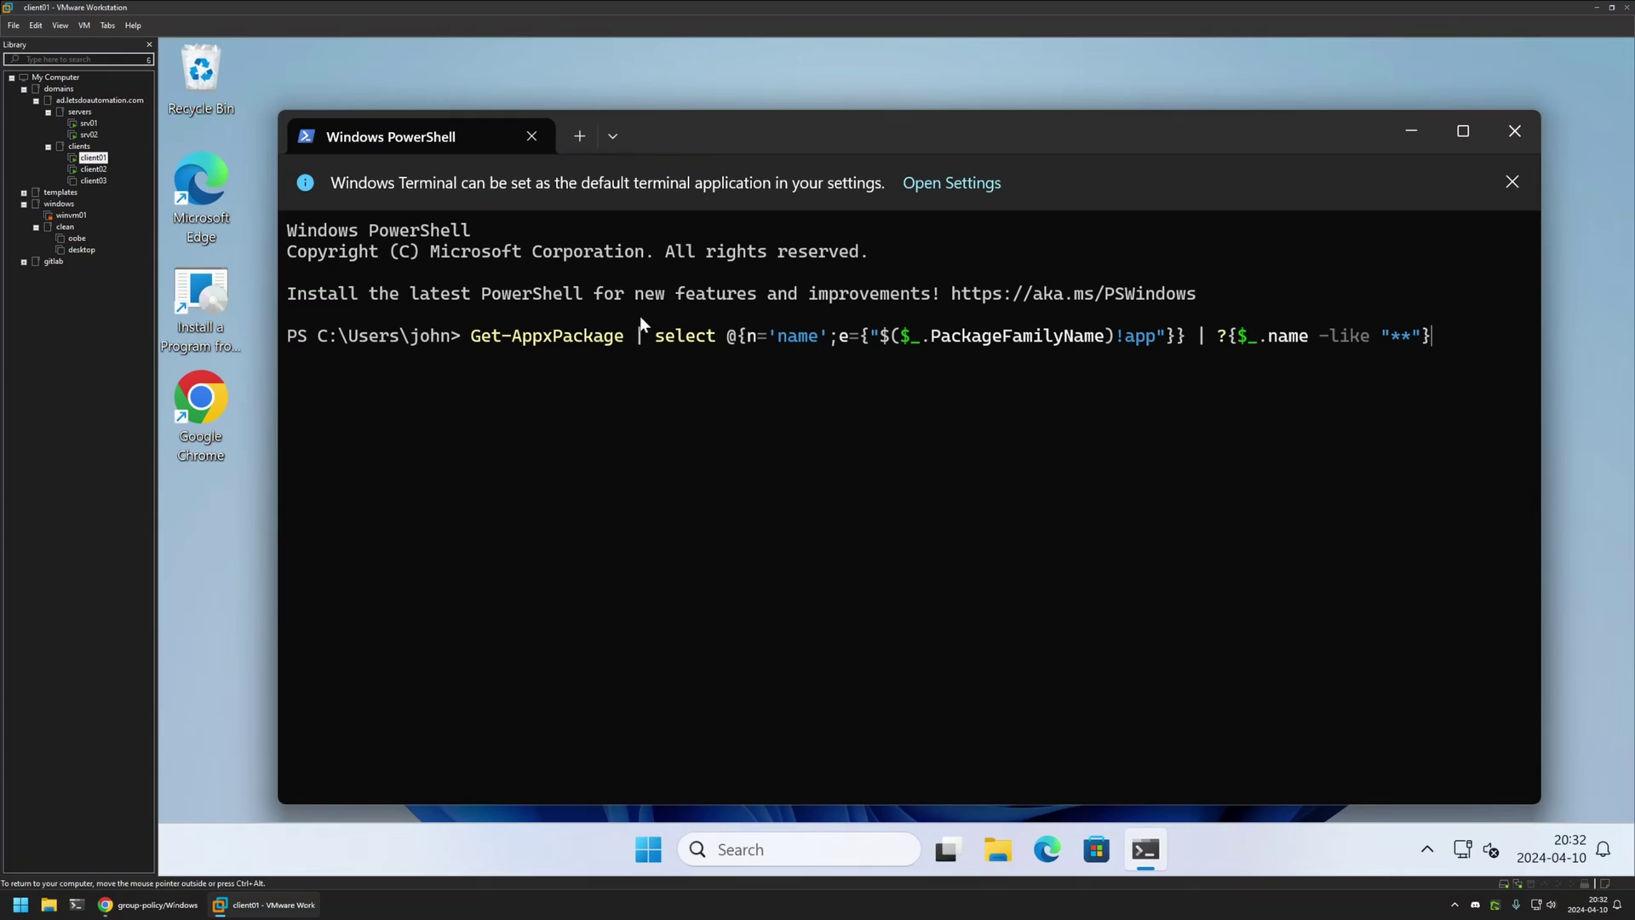
key(Return)
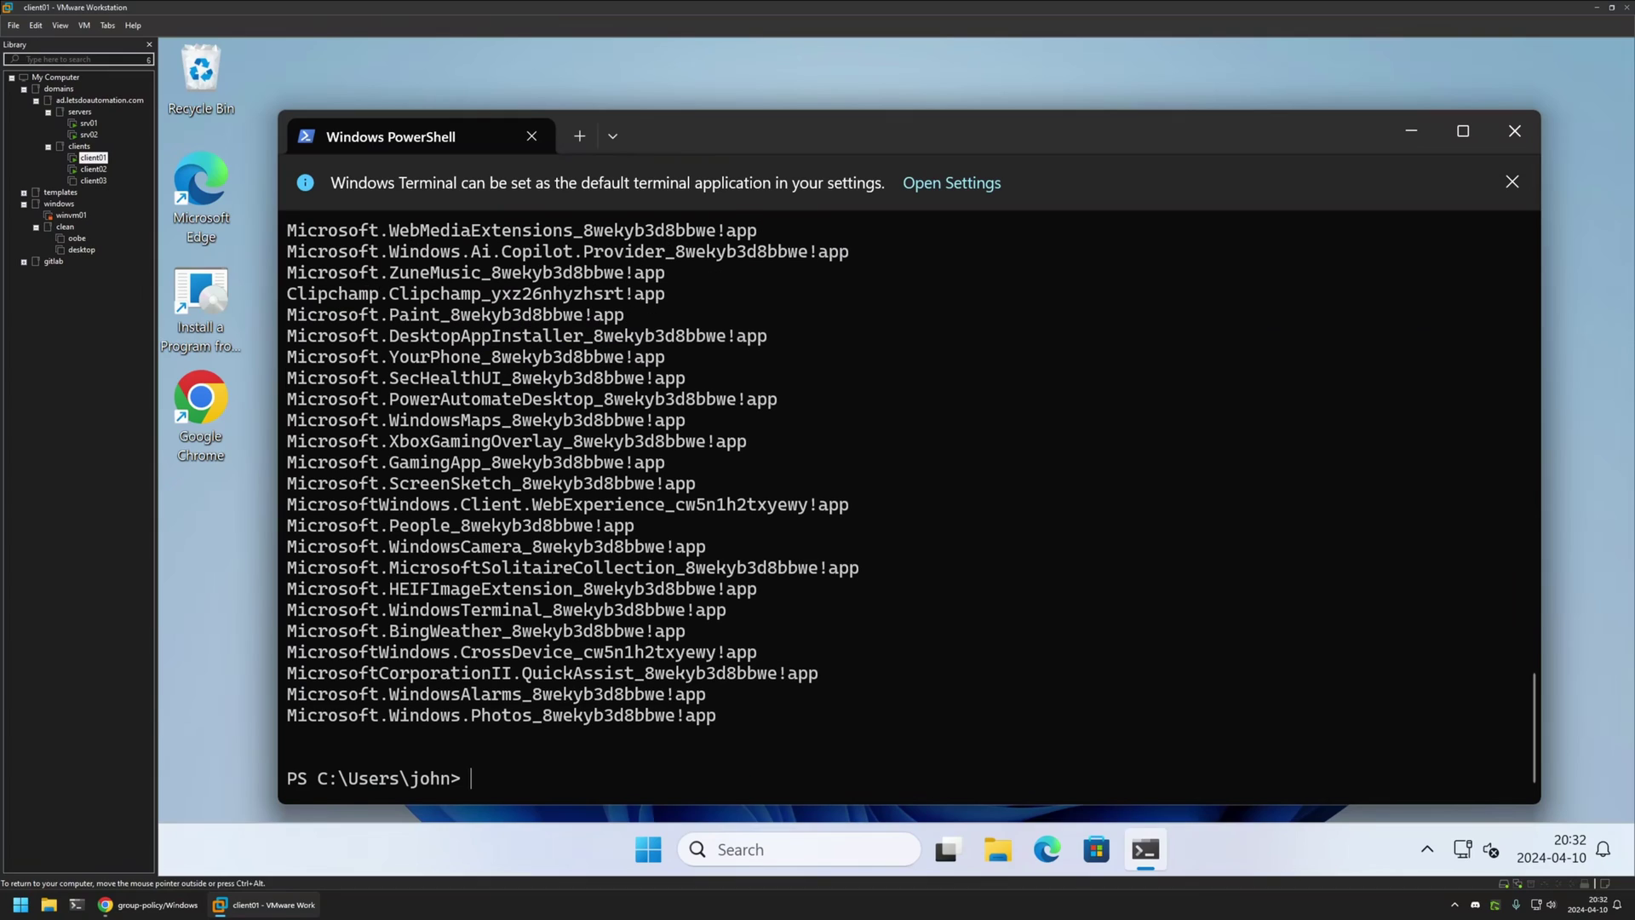
scroll(650, 321, up, 20)
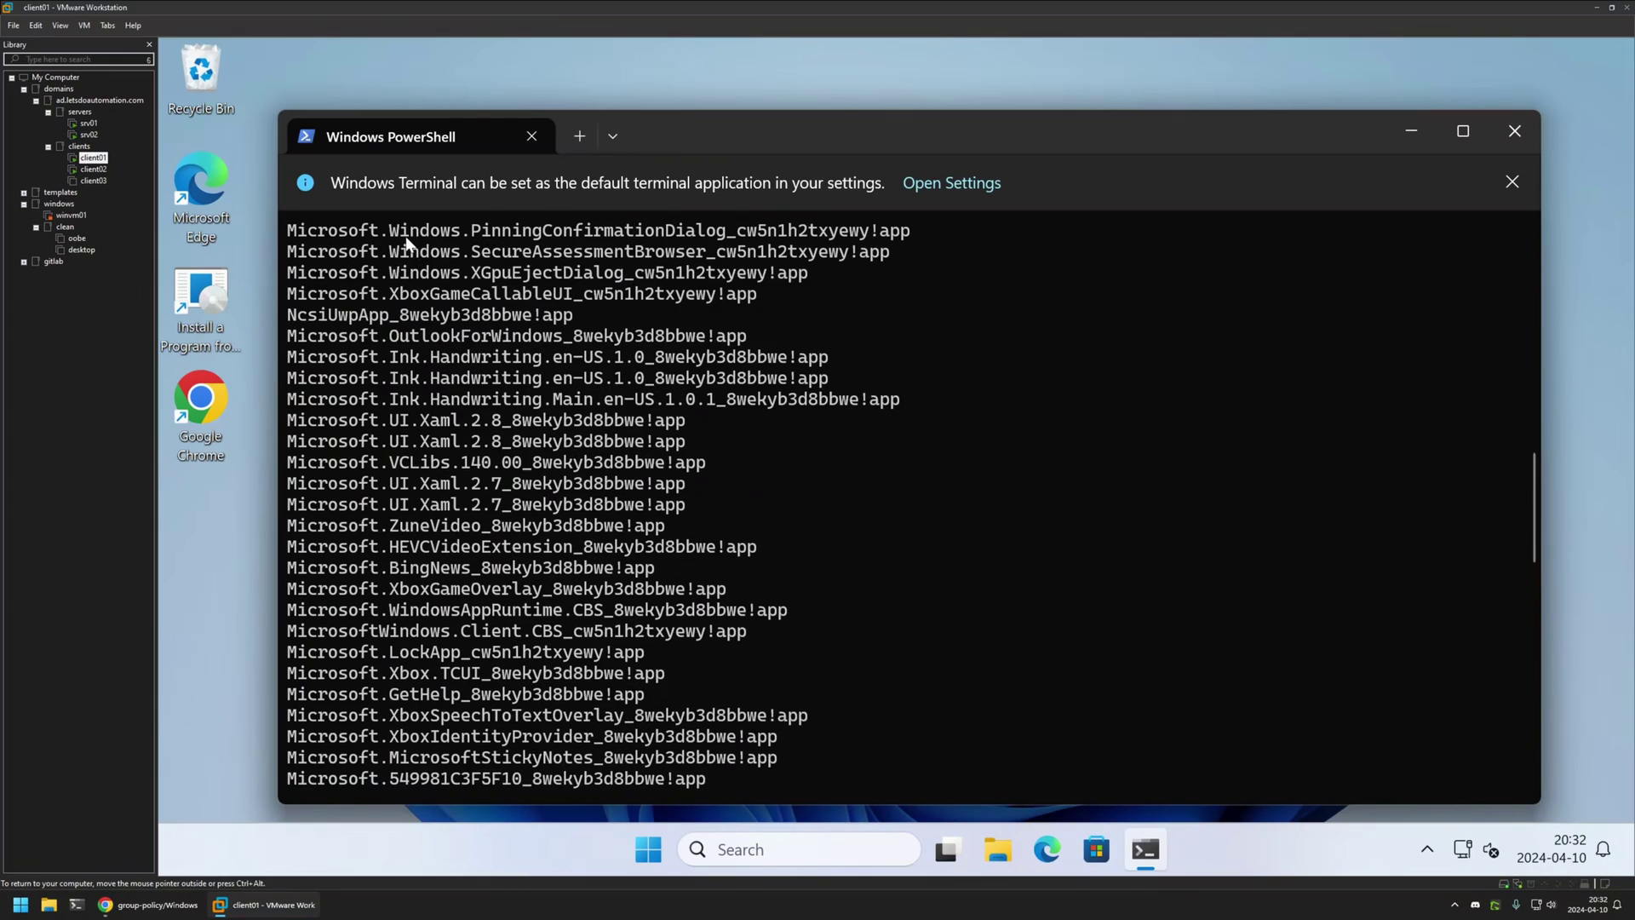
scroll(409, 245, up, 10)
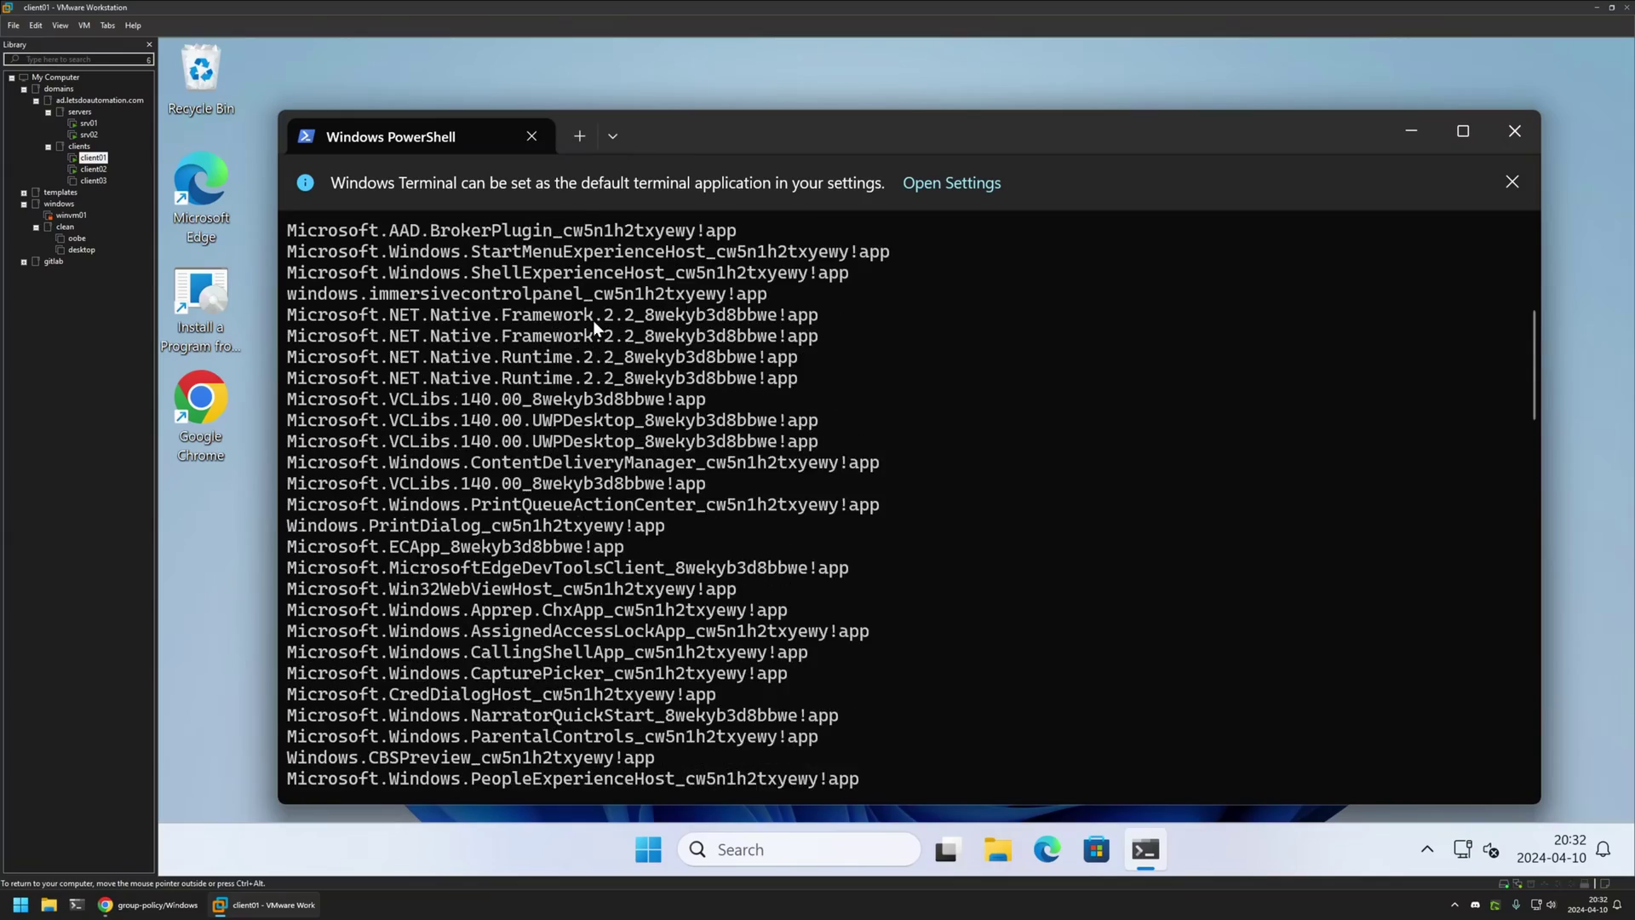
scroll(590, 337, up, 5)
scroll(513, 368, down, 10)
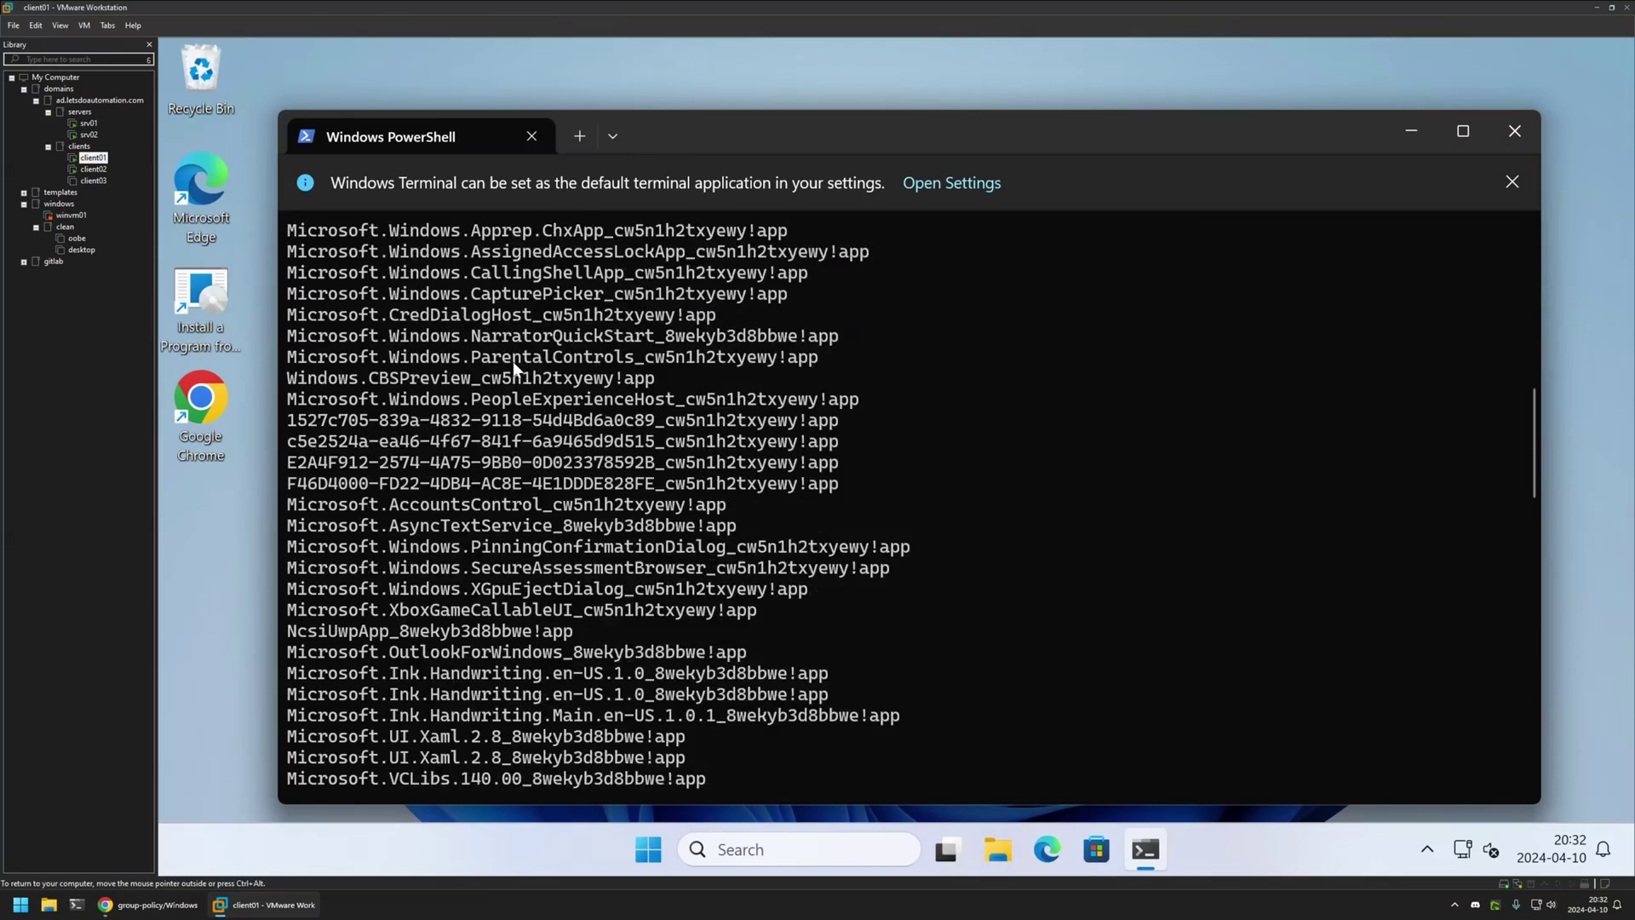
scroll(514, 367, down, 8)
scroll(517, 371, down, 5)
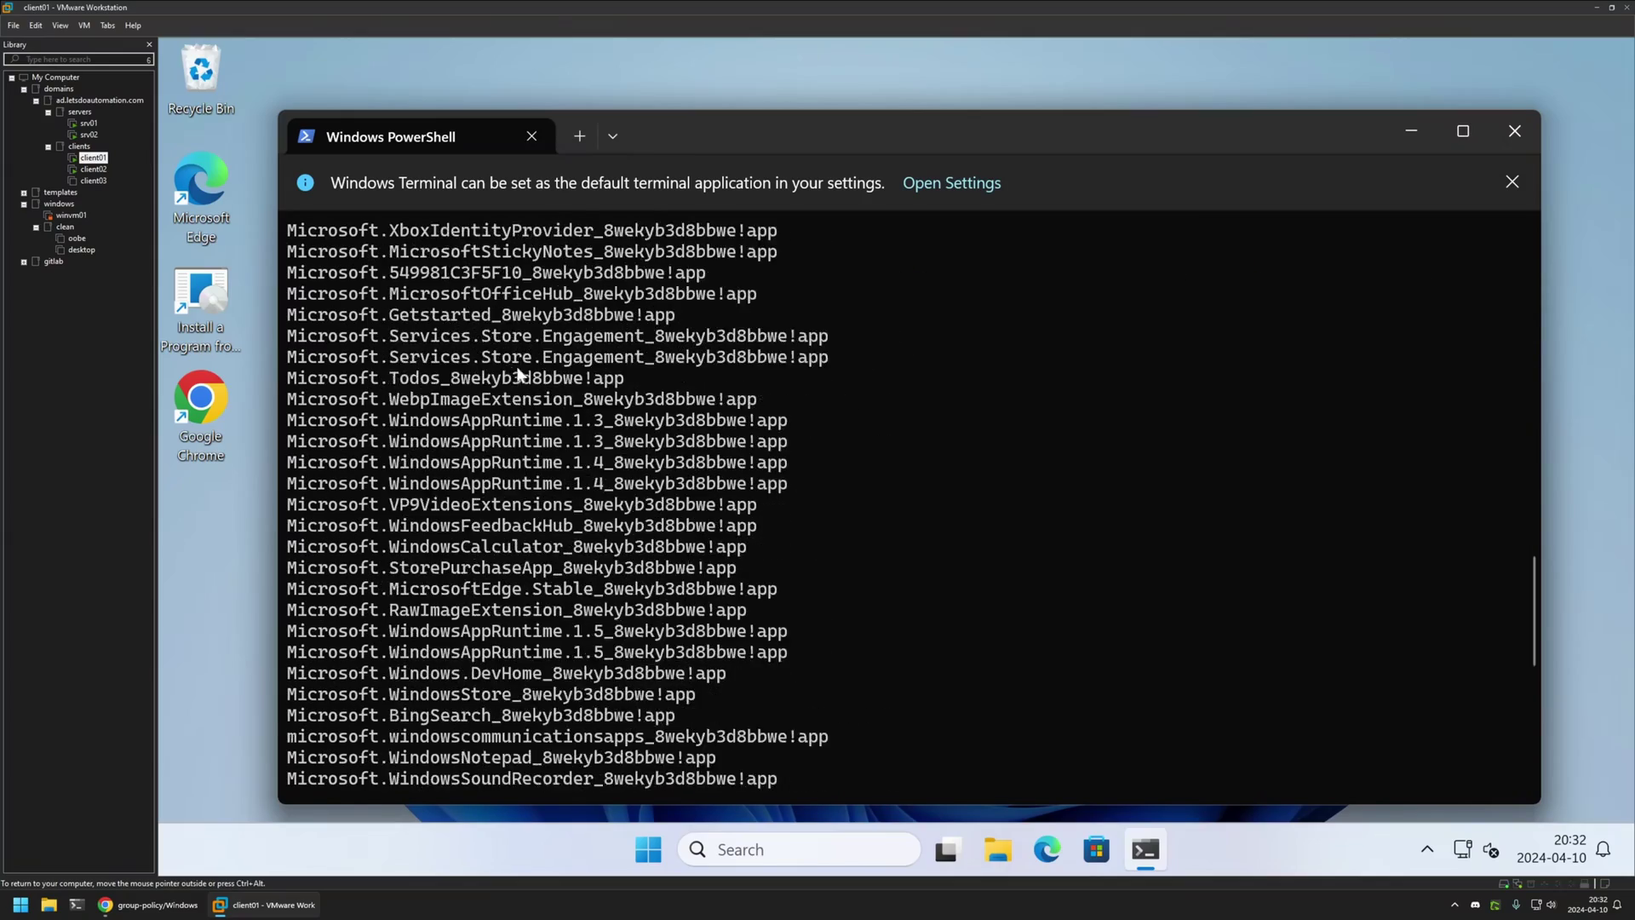
scroll(516, 373, down, 2)
scroll(464, 356, down, 7)
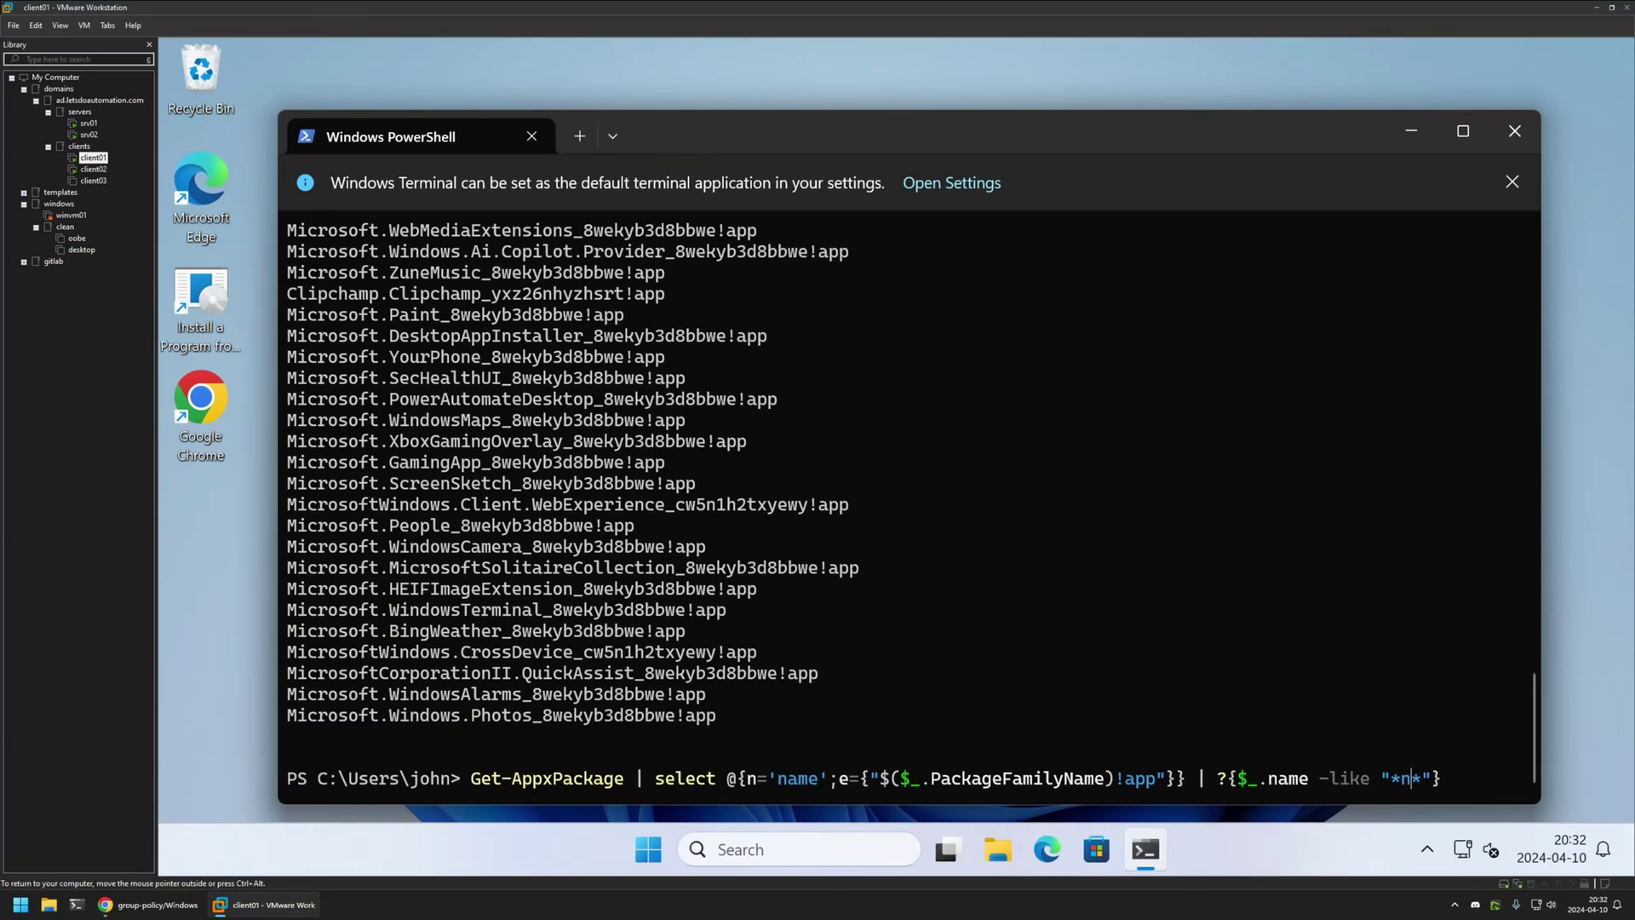
Filter the listing with *notepad* and select the ID Microsoft.WindowsNotepad_8wekyb3d8bbwe!app.
text(tepad)
key(Return)
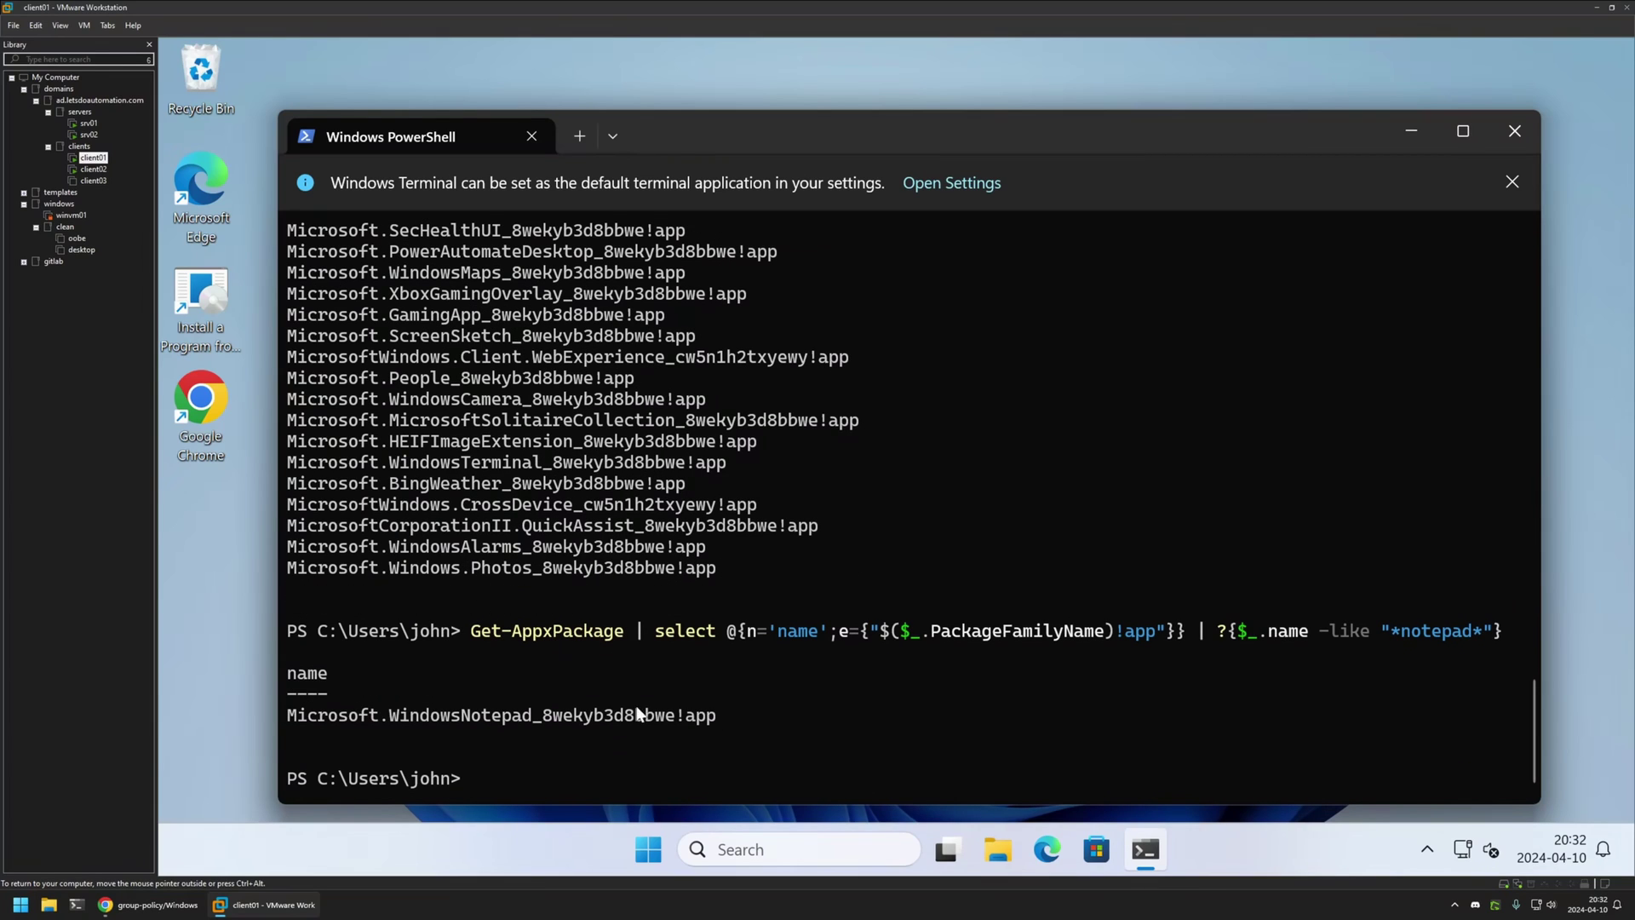
drag(708, 715, 271, 715)
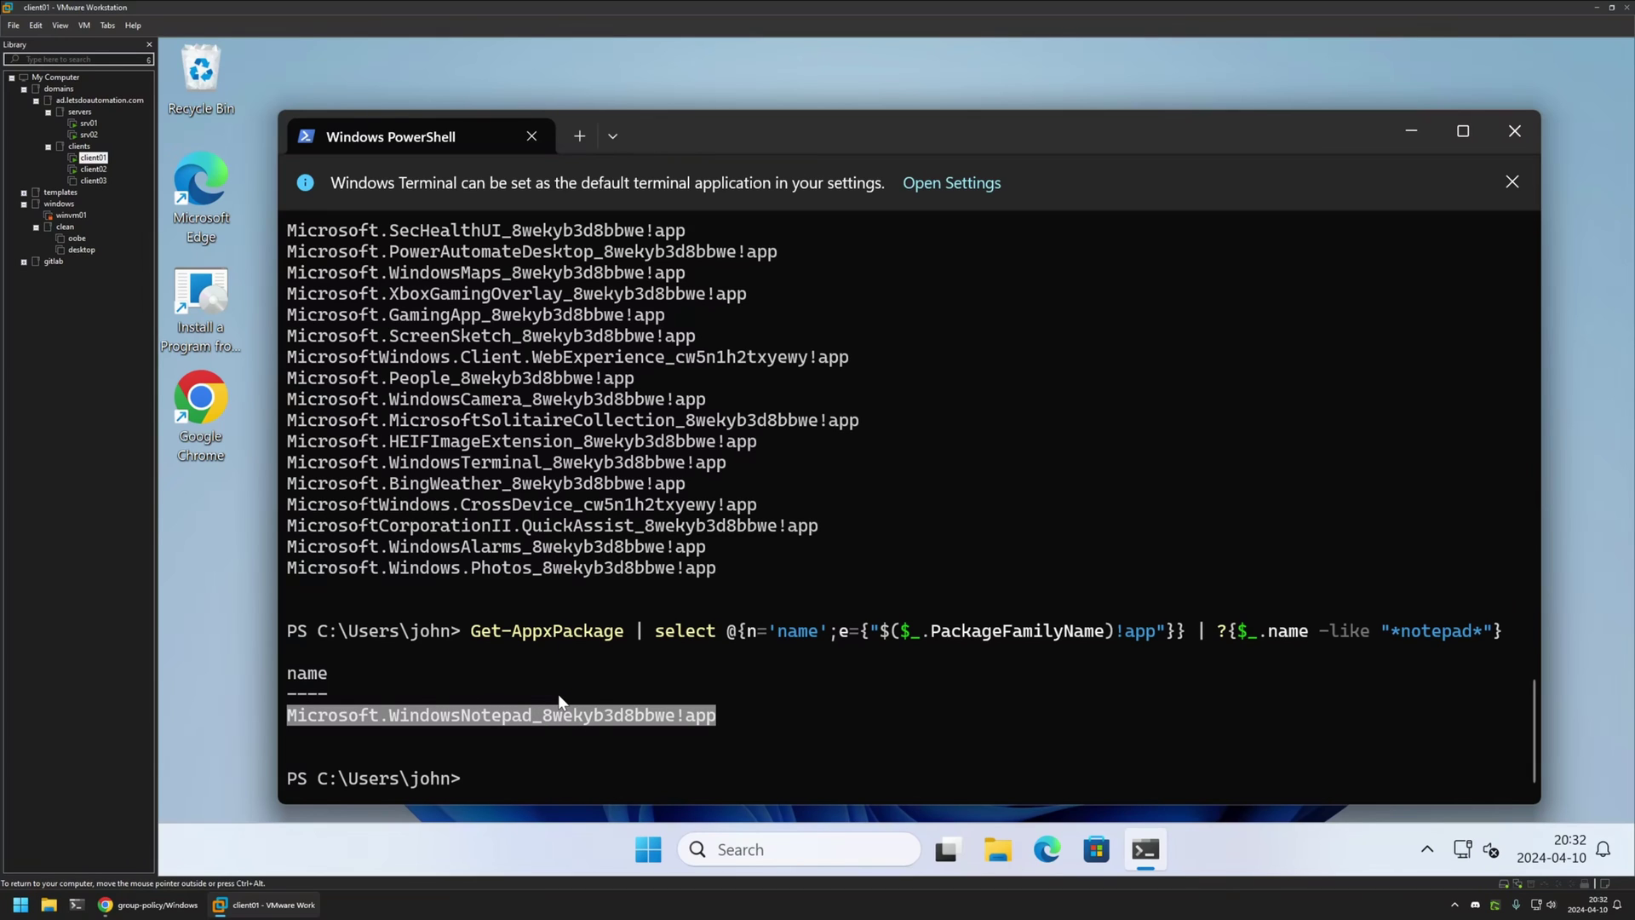
click(149, 904)
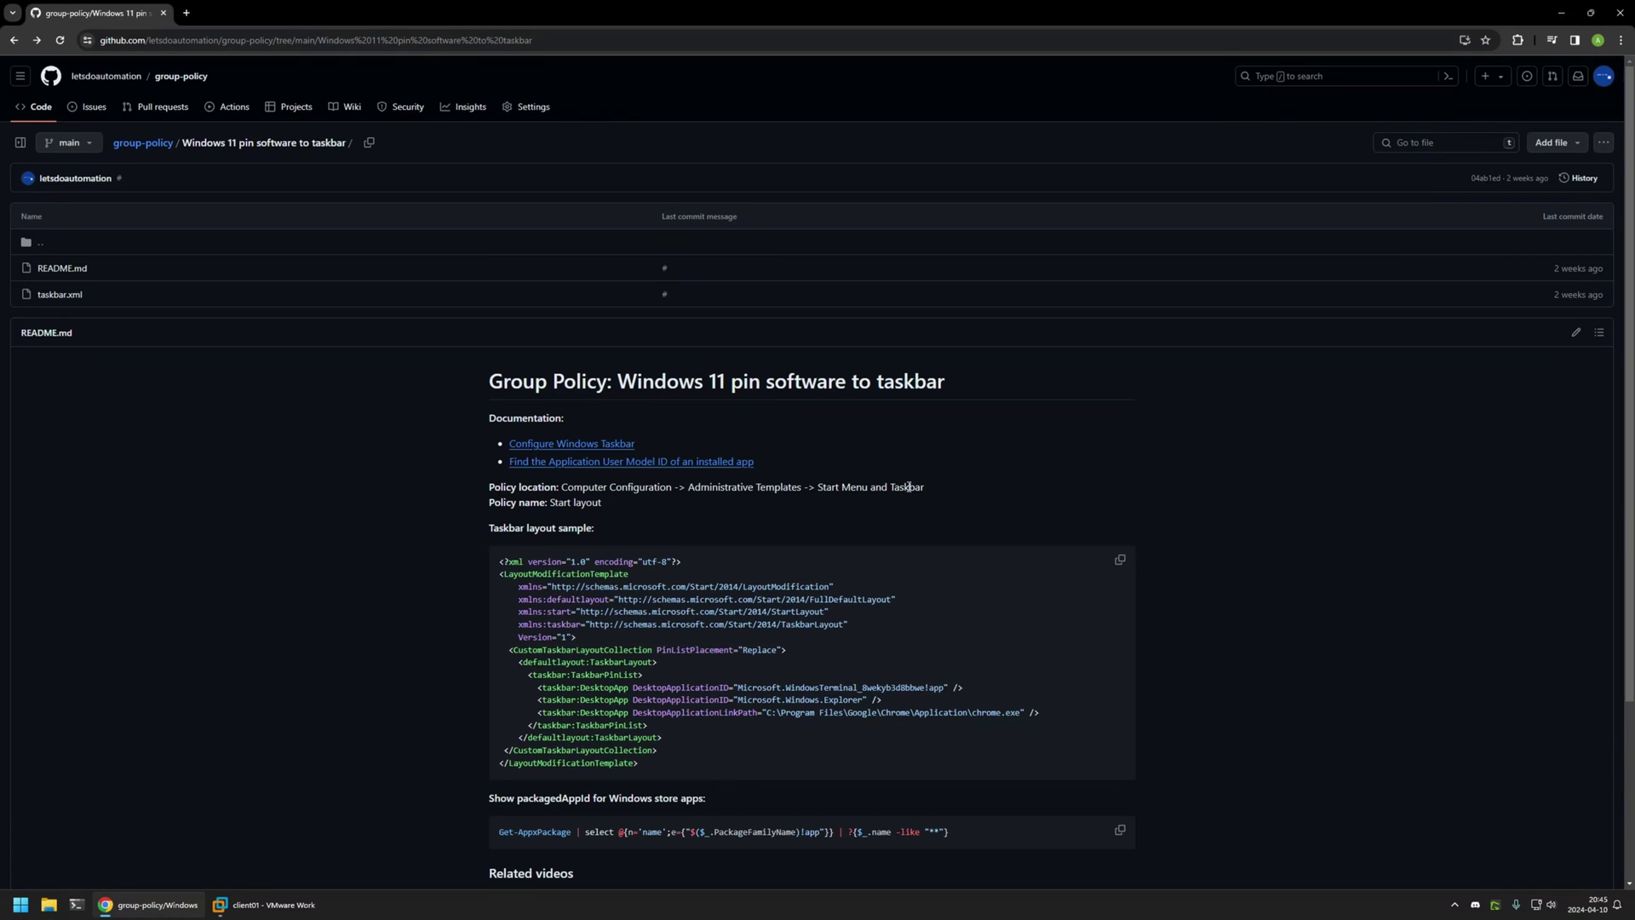
Open taskbar.xml from the repo folder, review its 17 lines, and download the raw file.
drag(664, 760, 499, 561)
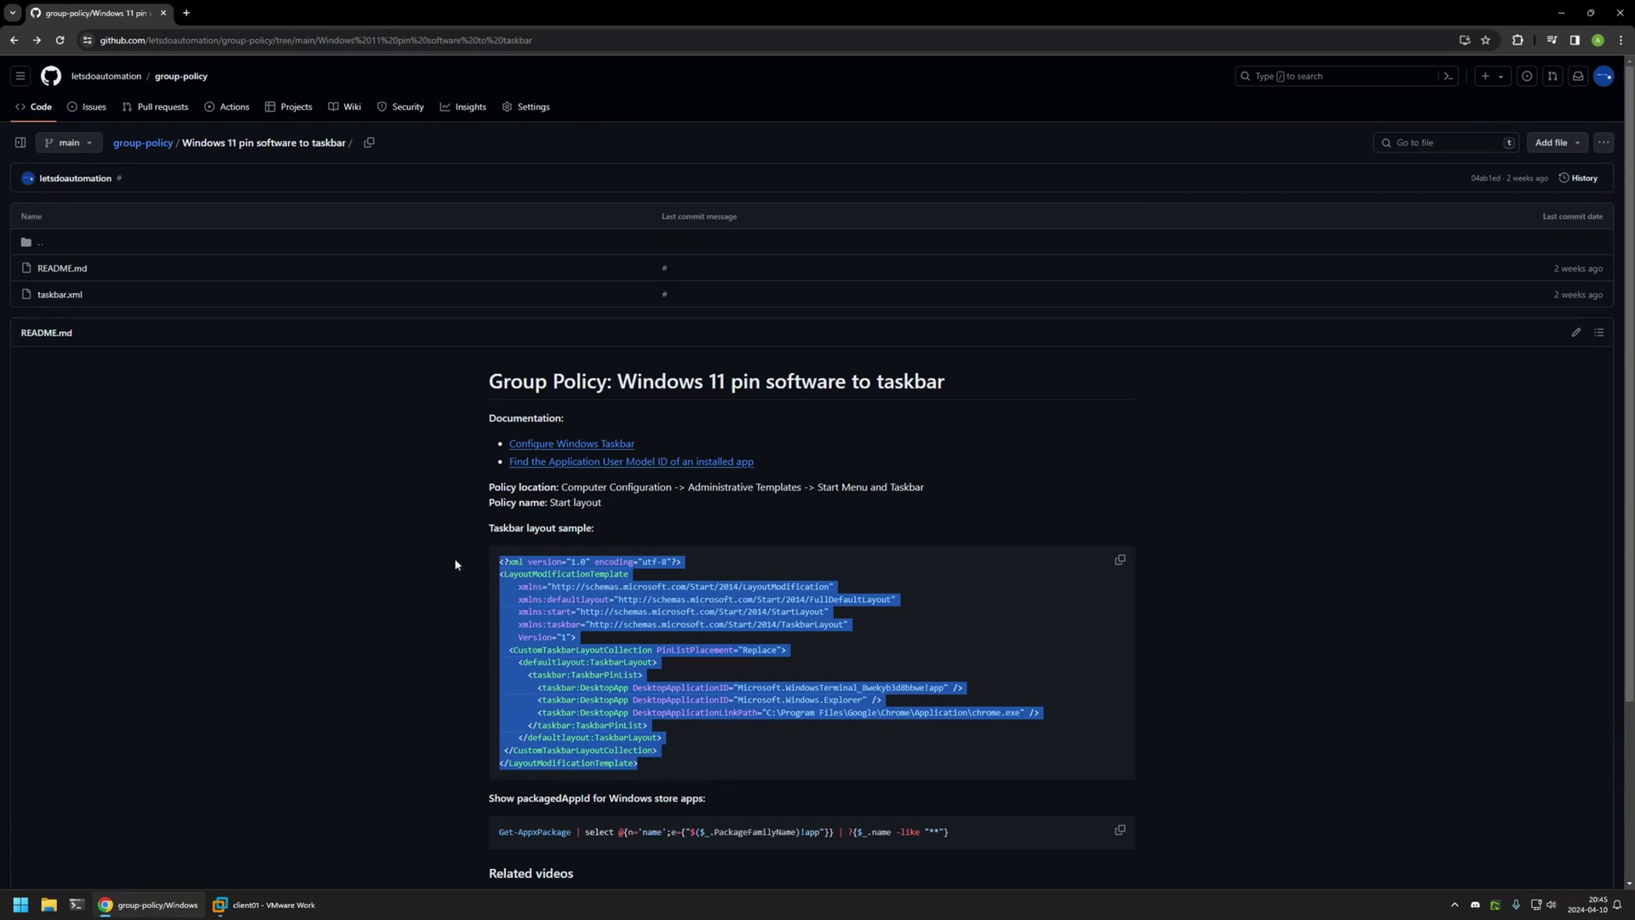
click(177, 357)
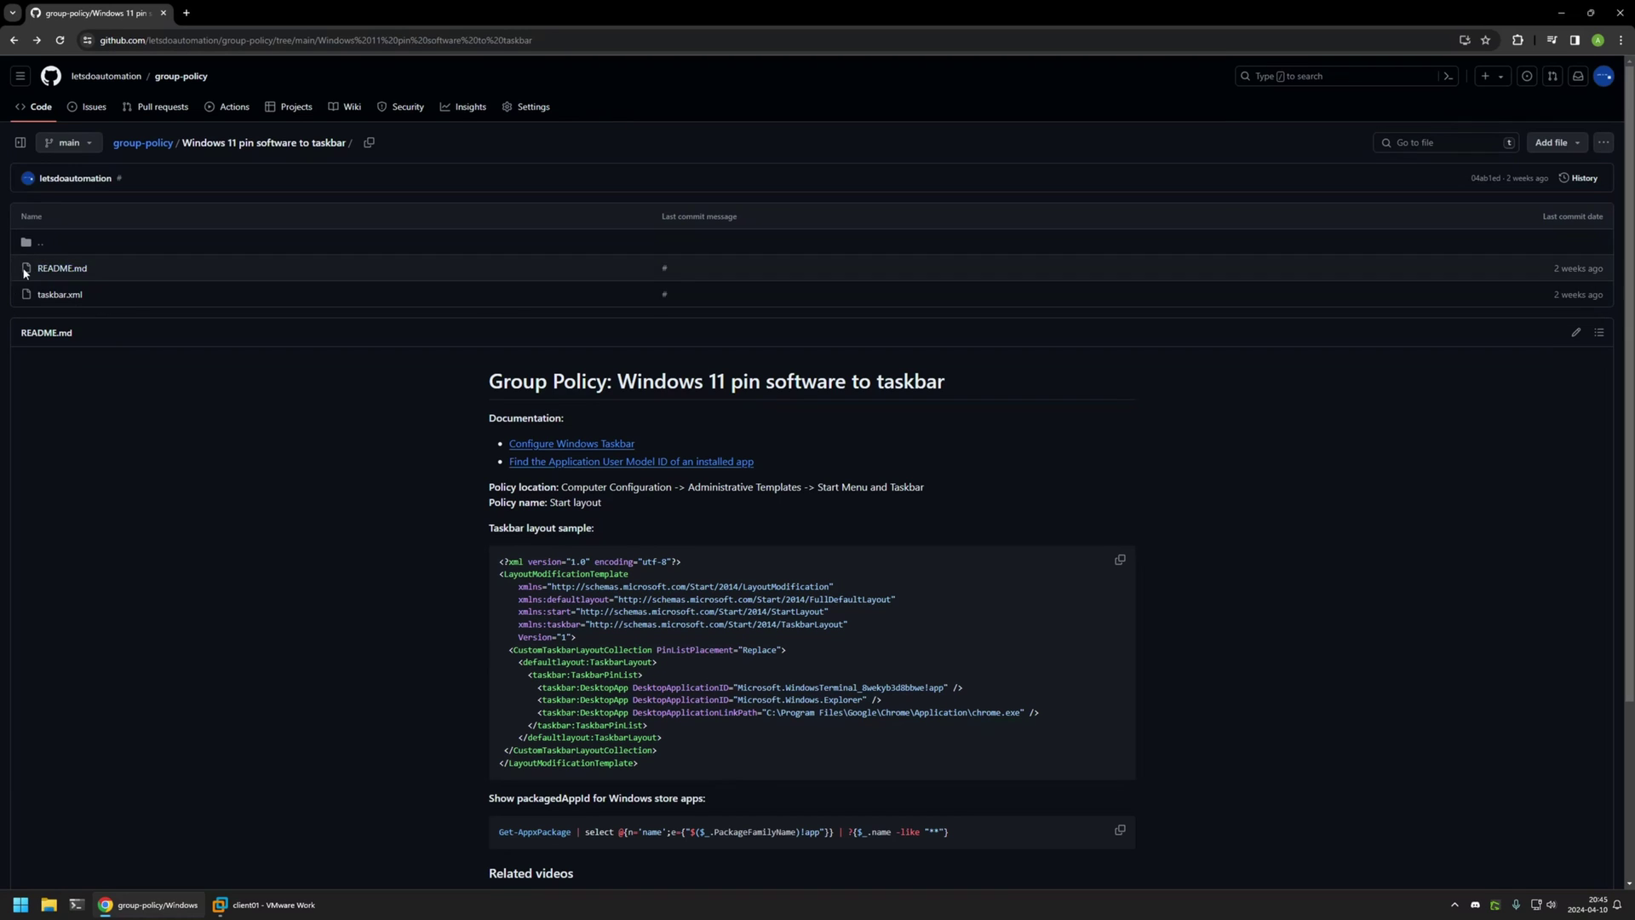
click(61, 294)
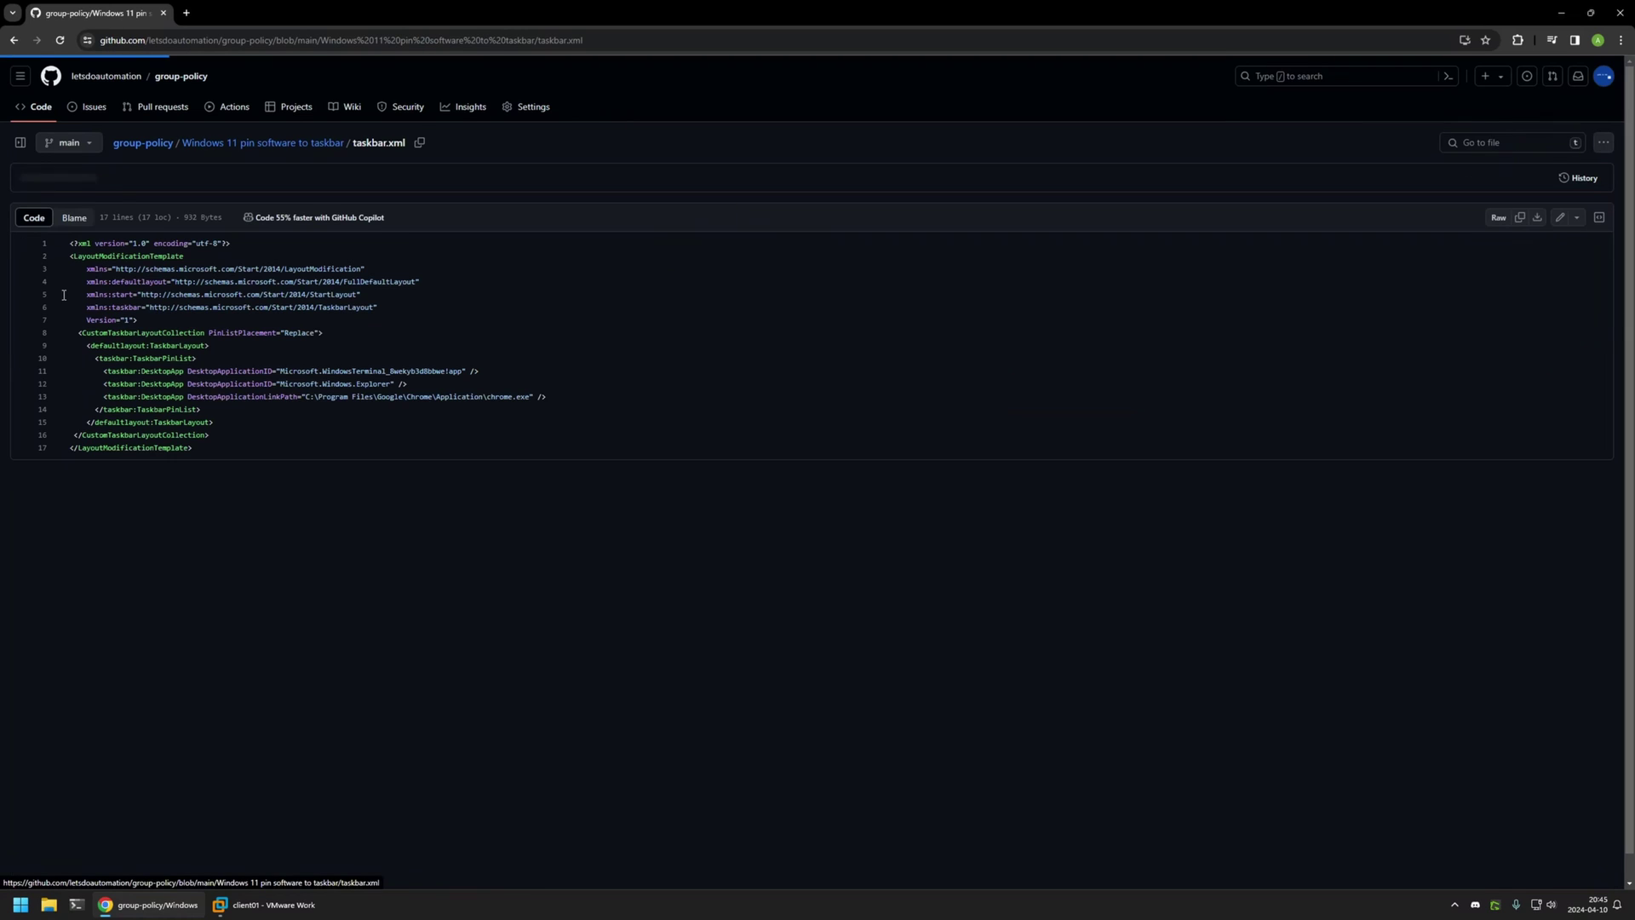
drag(226, 460, 96, 237)
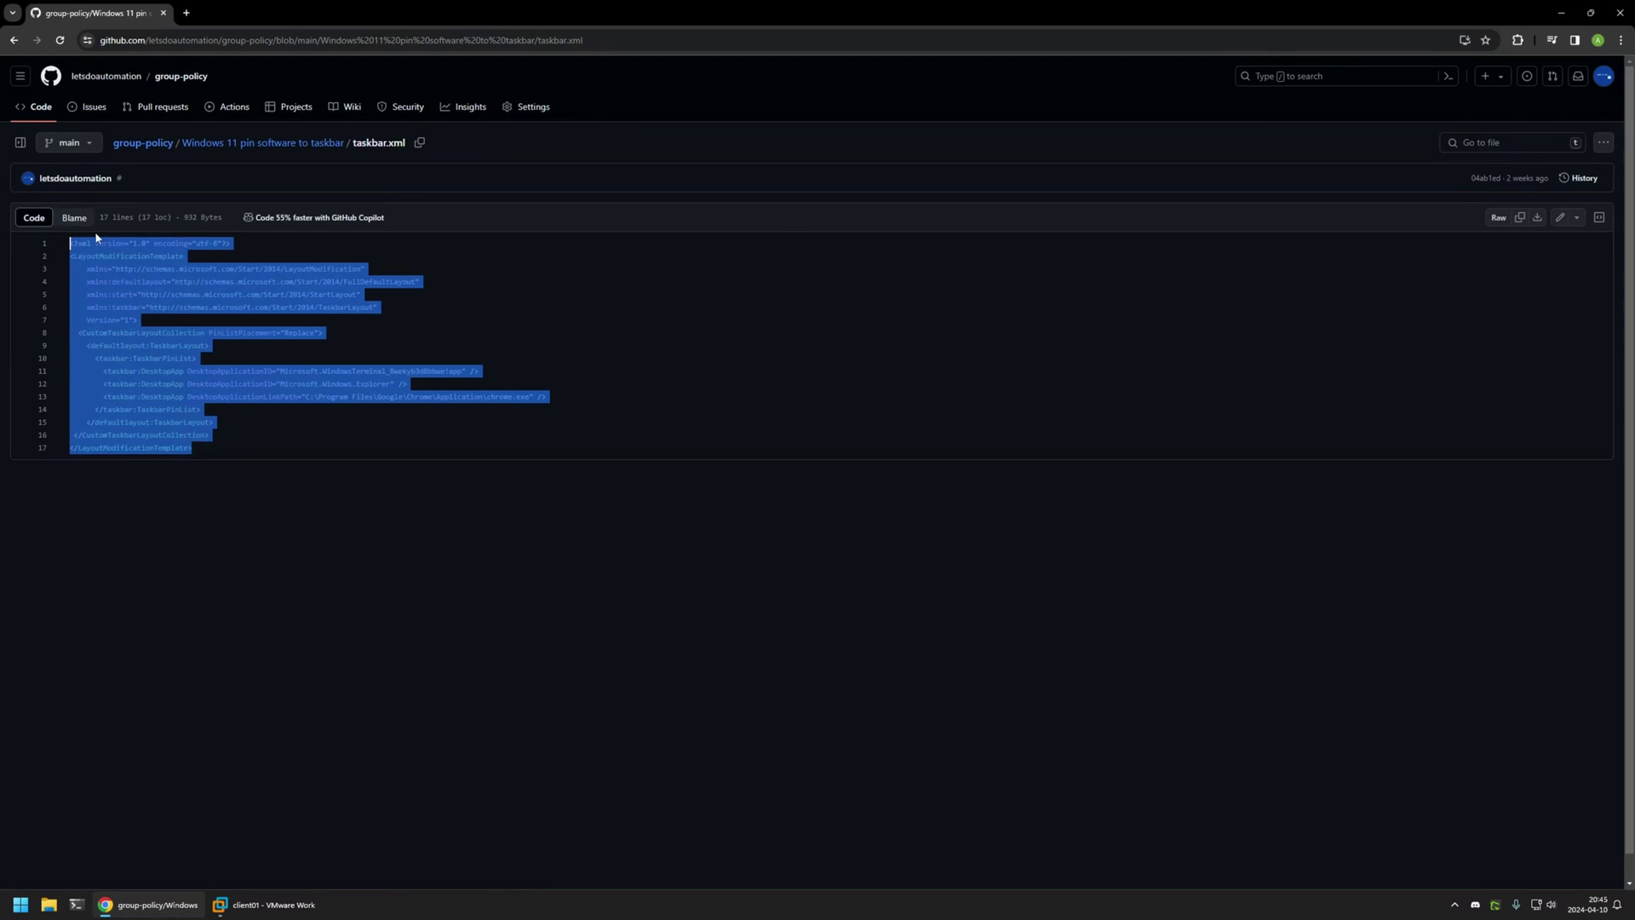
click(319, 336)
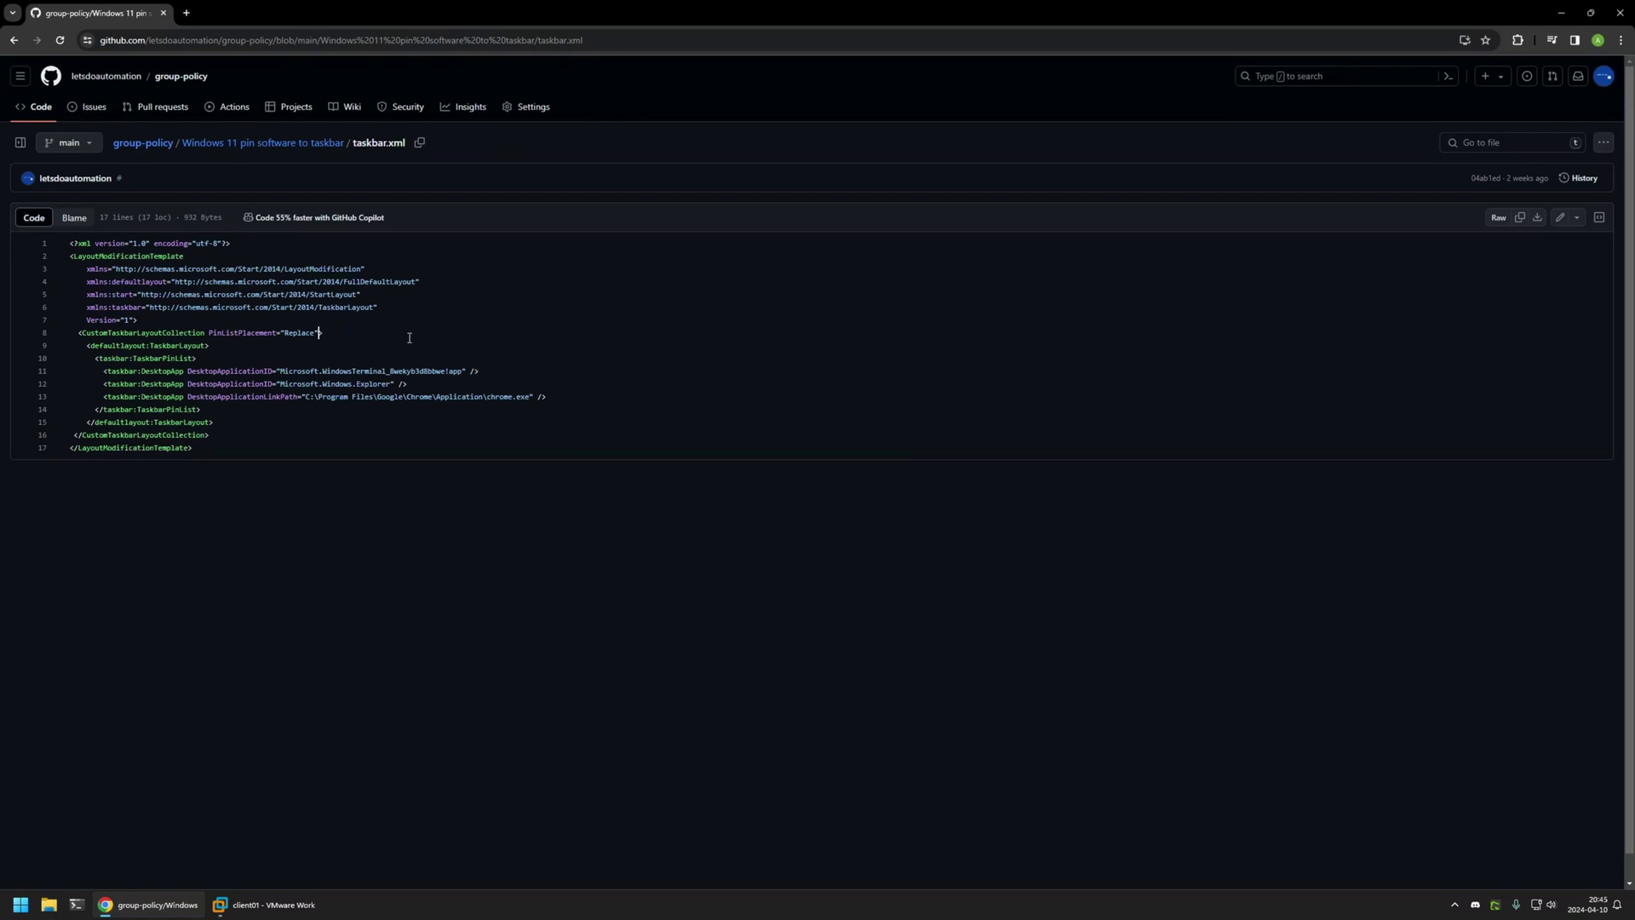
click(1542, 226)
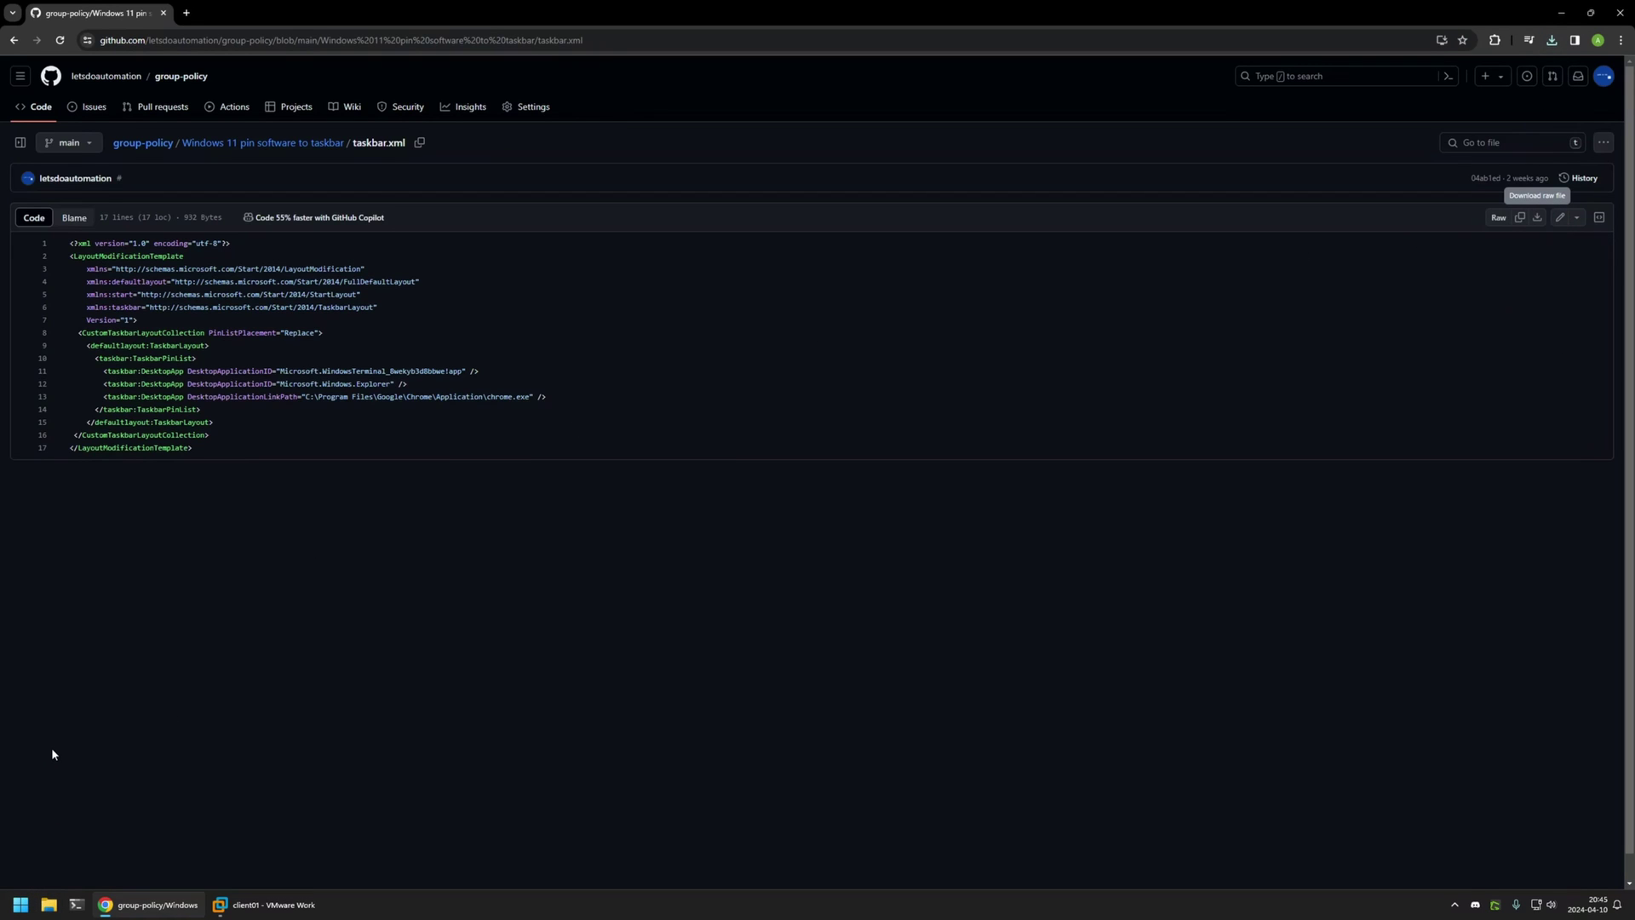
Copy taskbar.xml from the Downloads folder in File Explorer.
right_click(49, 904)
click(49, 701)
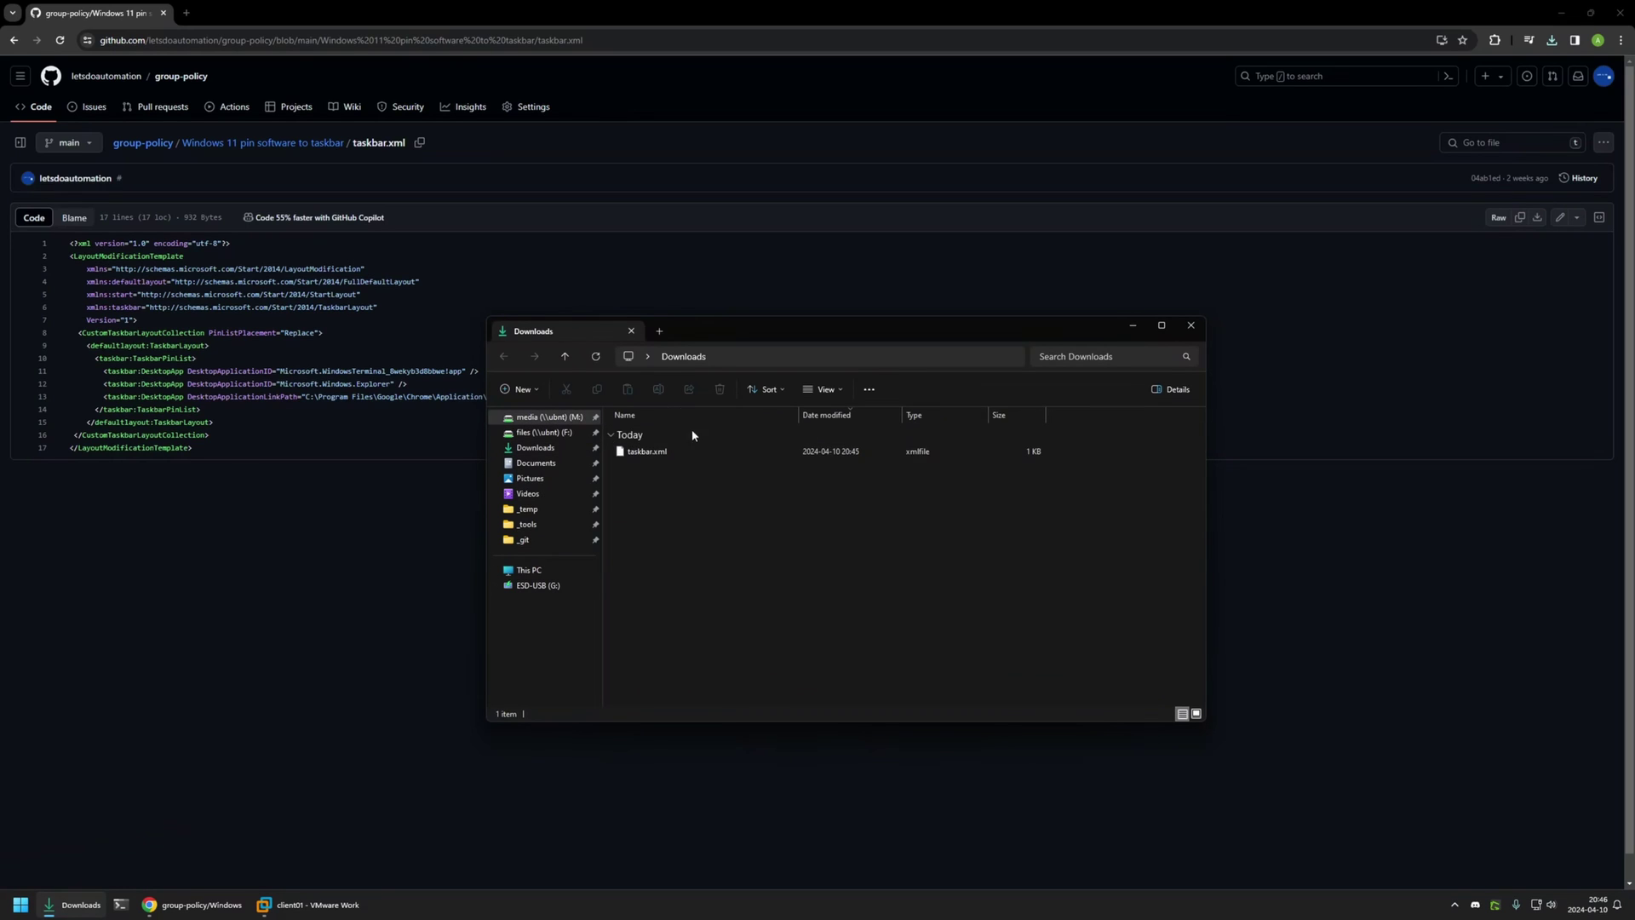
right_click(639, 455)
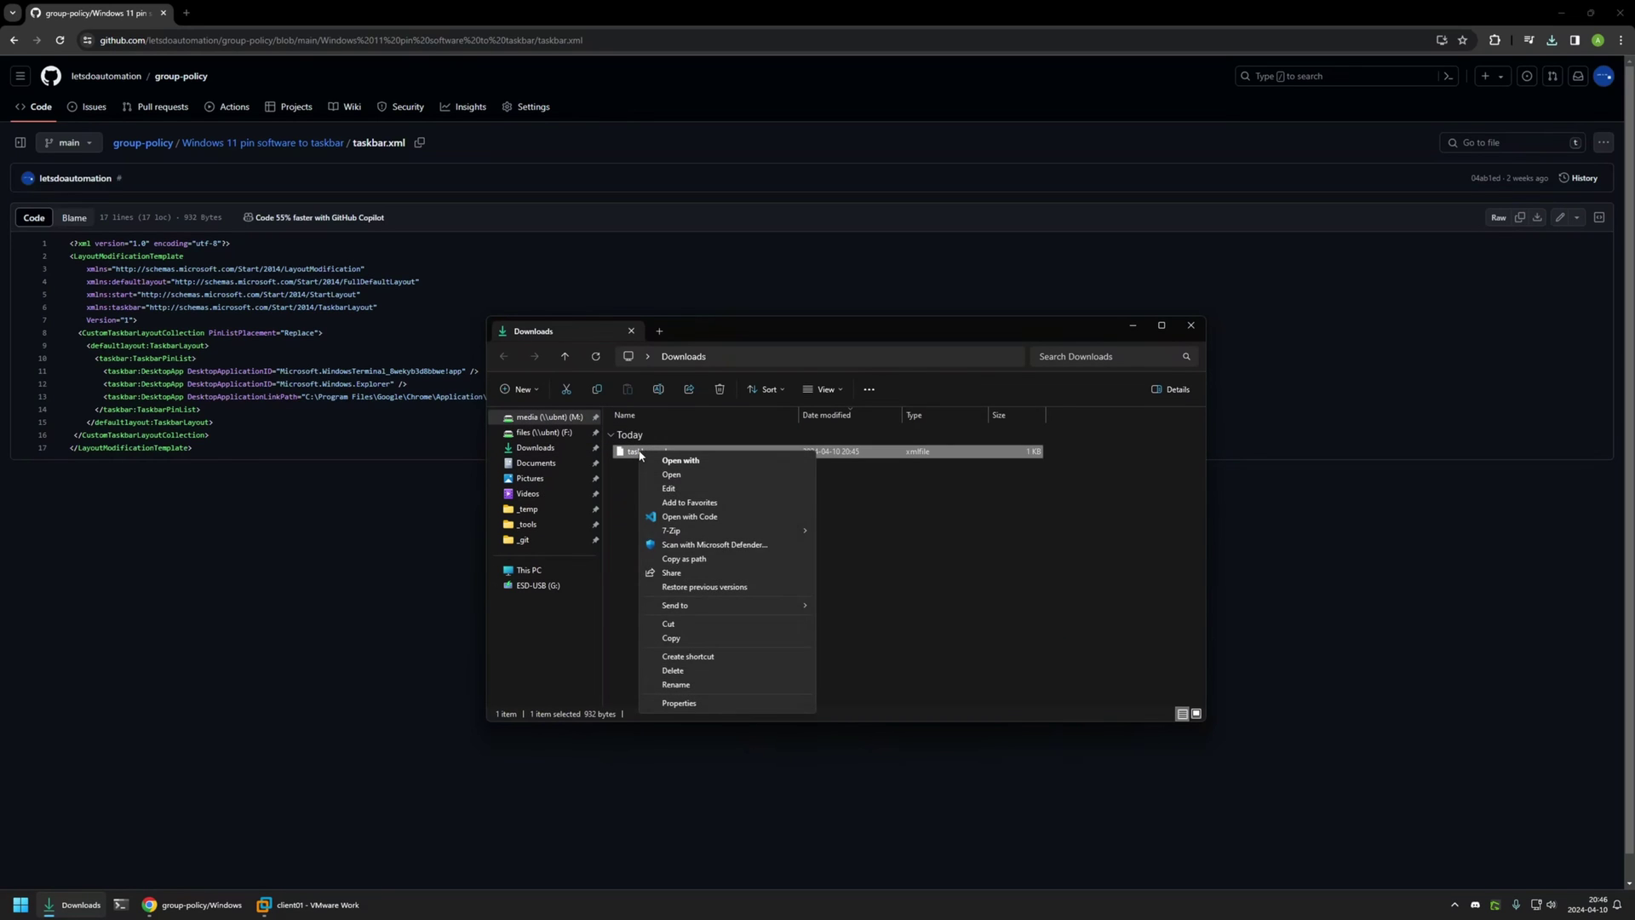
click(710, 638)
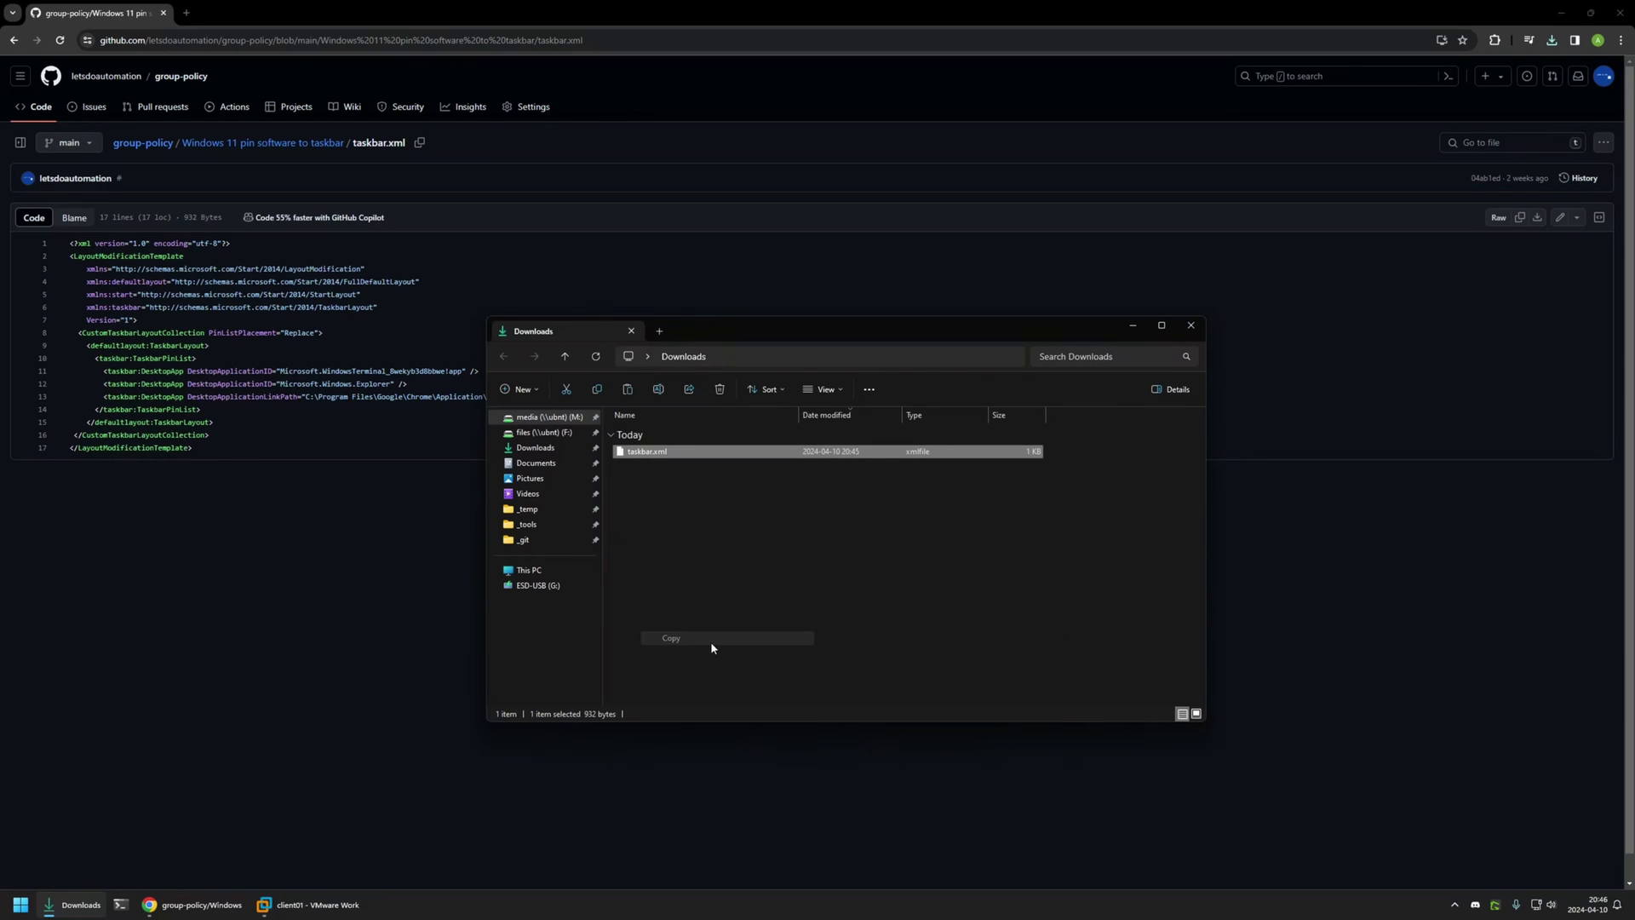
click(297, 914)
On srv01, browse to \\srv02 and paste taskbar.xml into the software share.
click(88, 123)
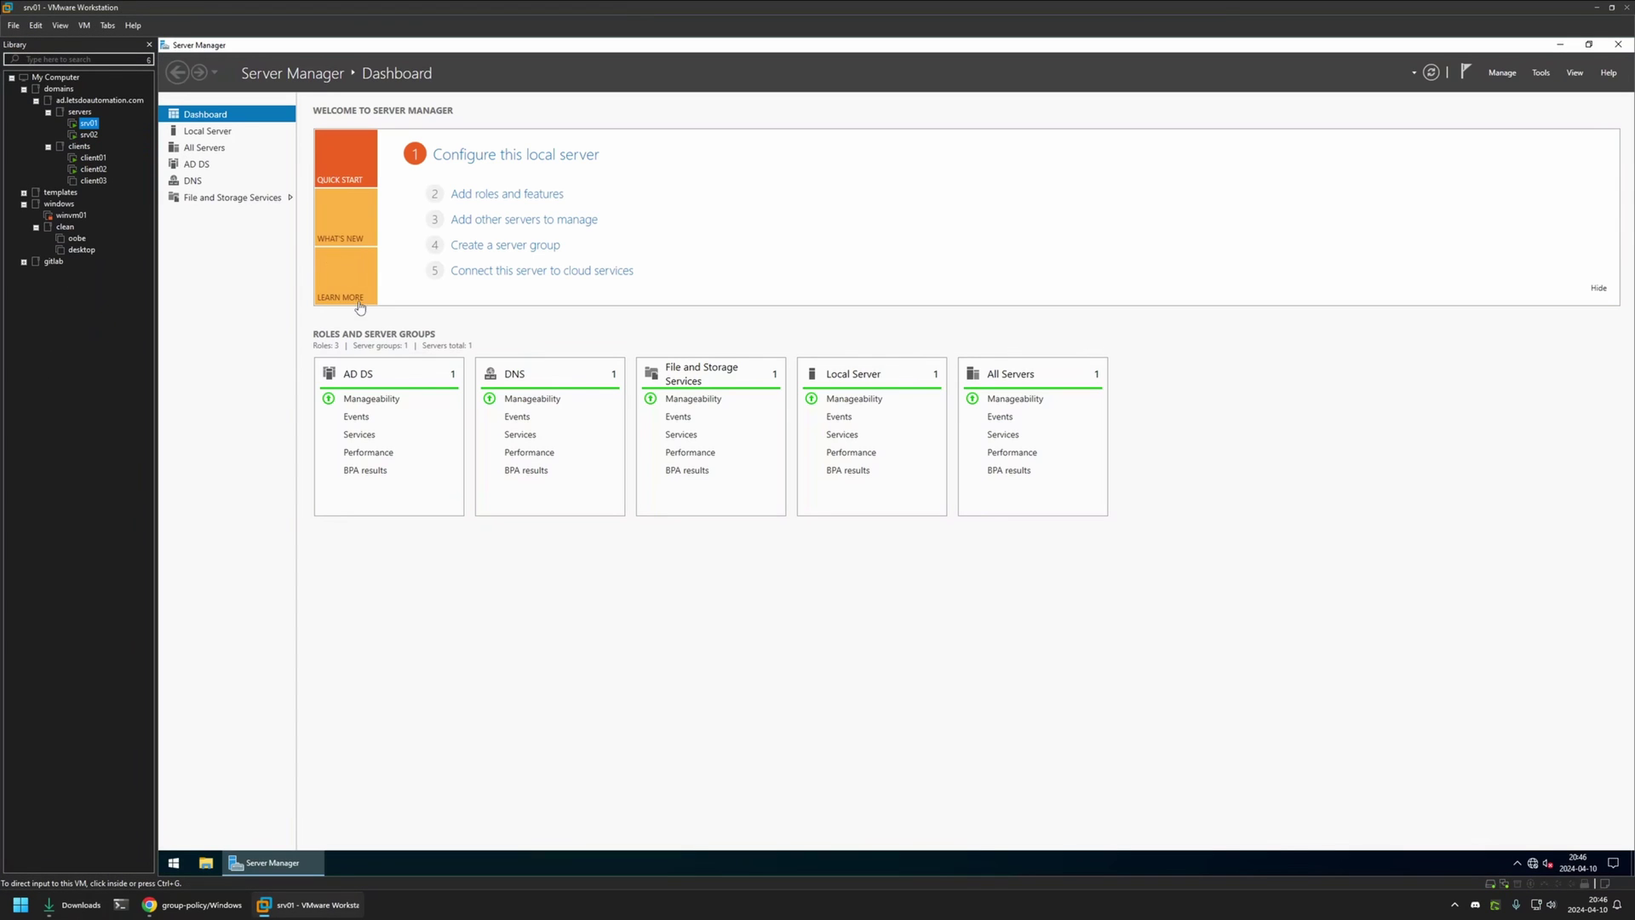
click(287, 863)
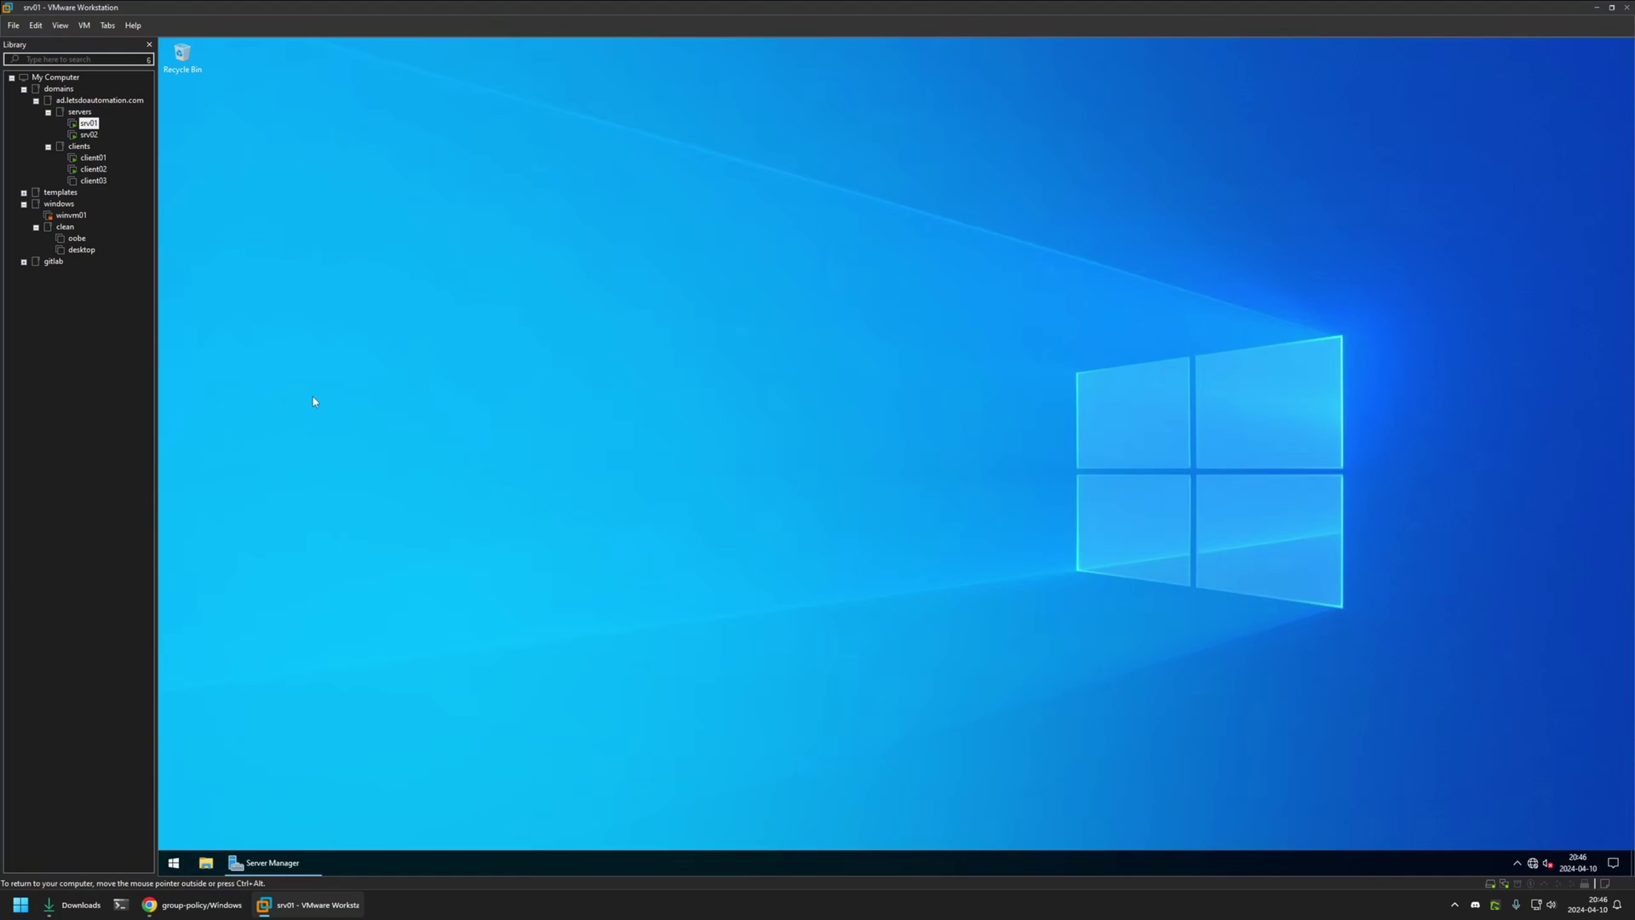
click(206, 863)
click(862, 293)
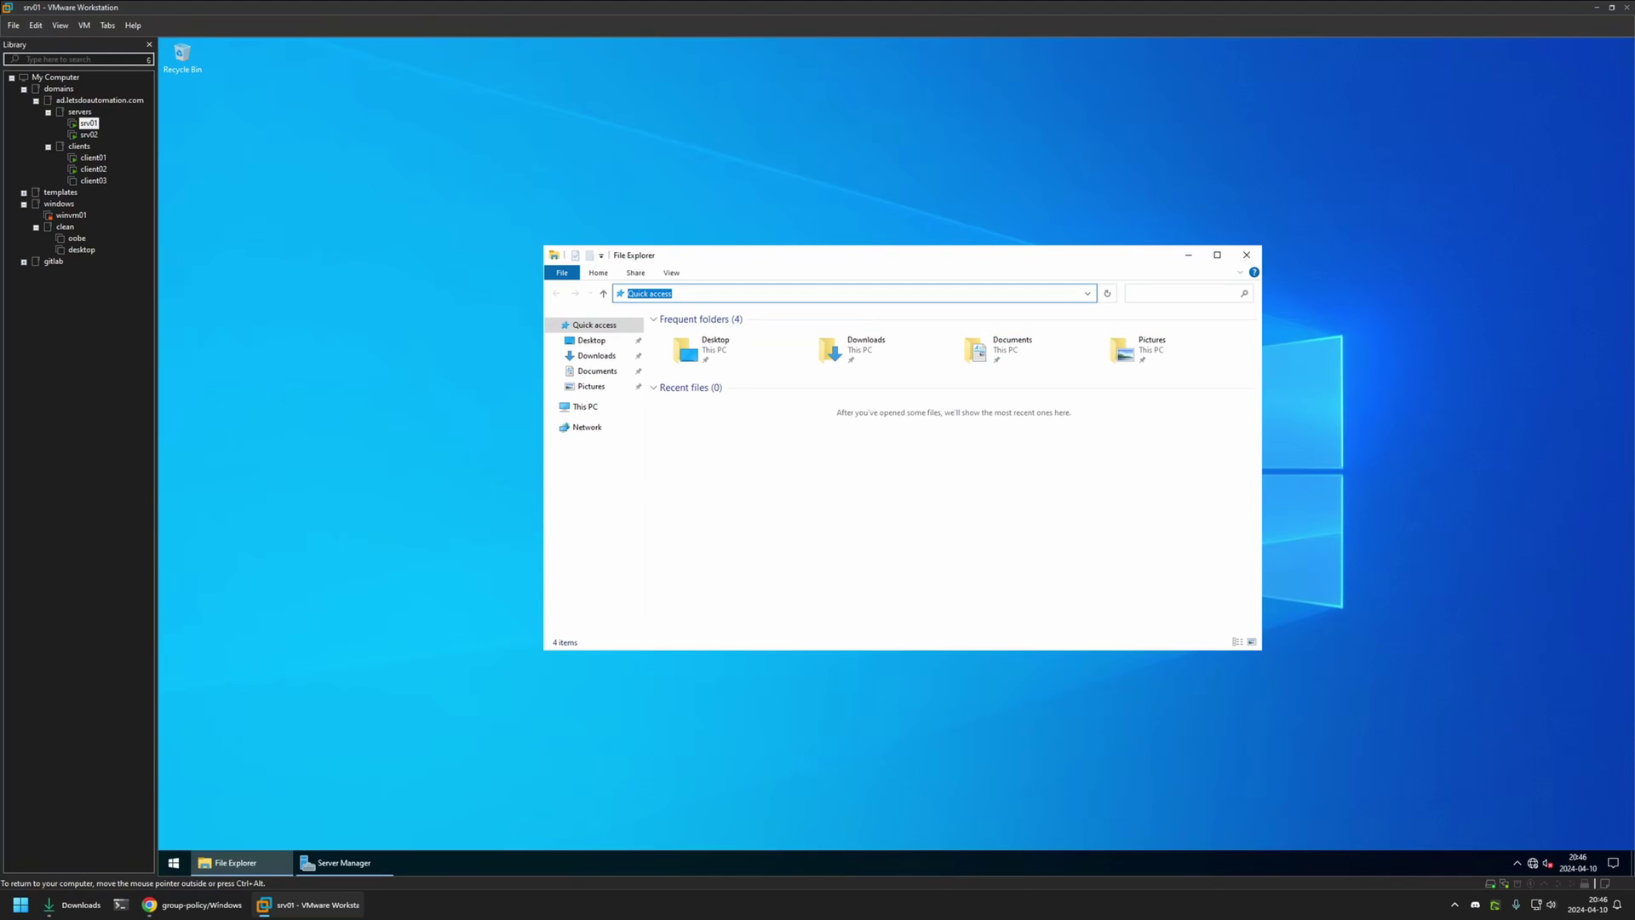
text(\\sr)
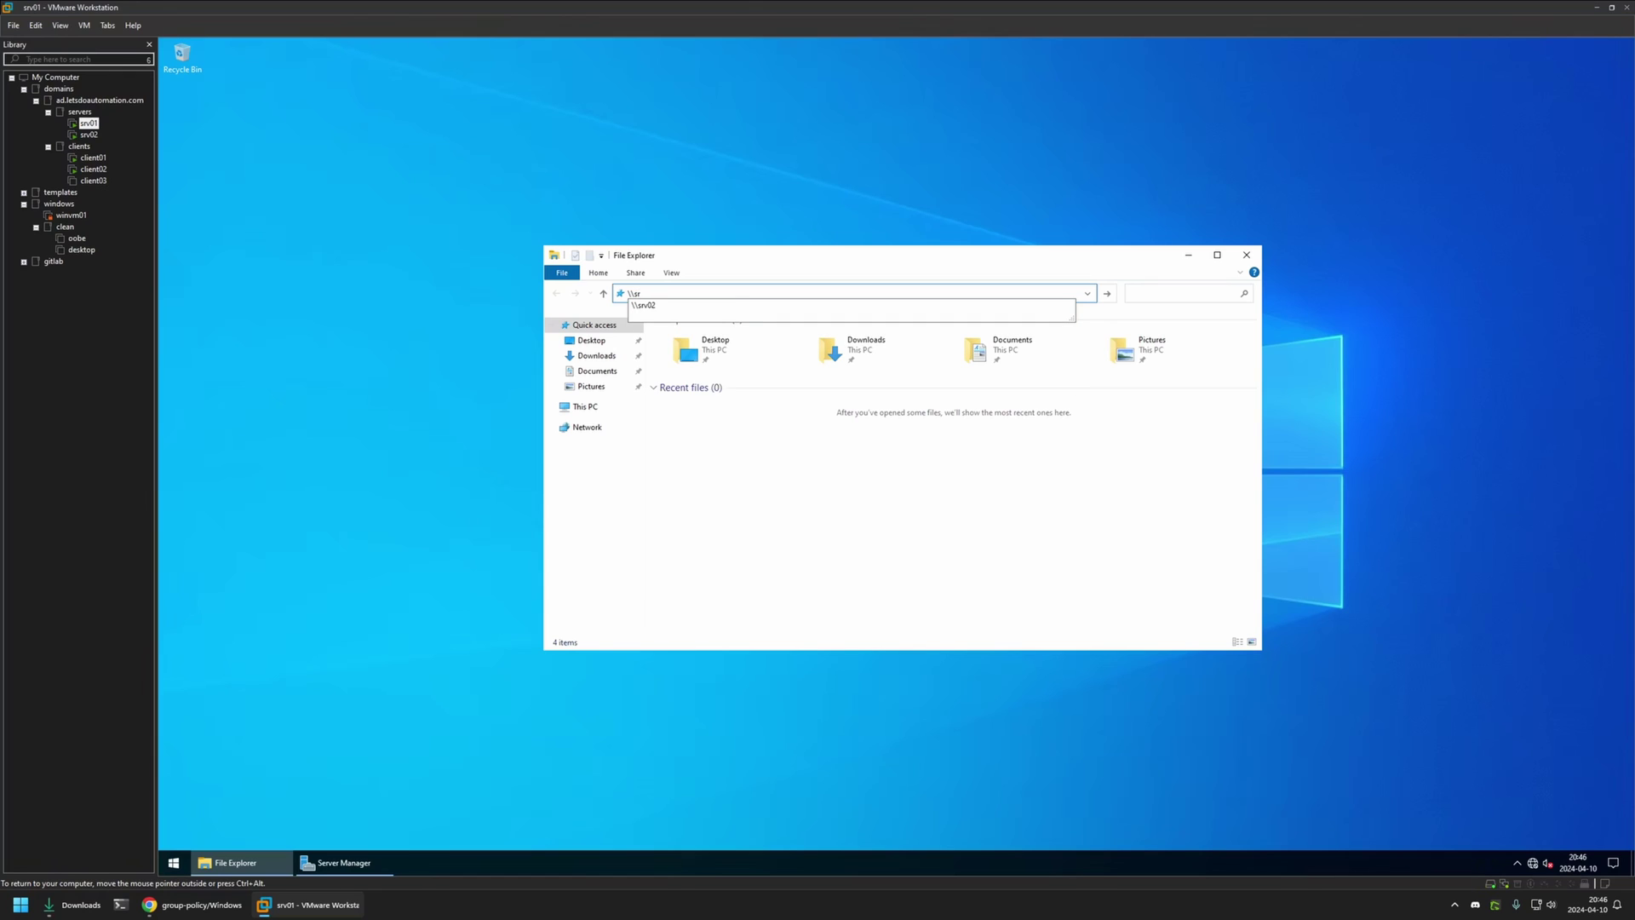
text(v02)
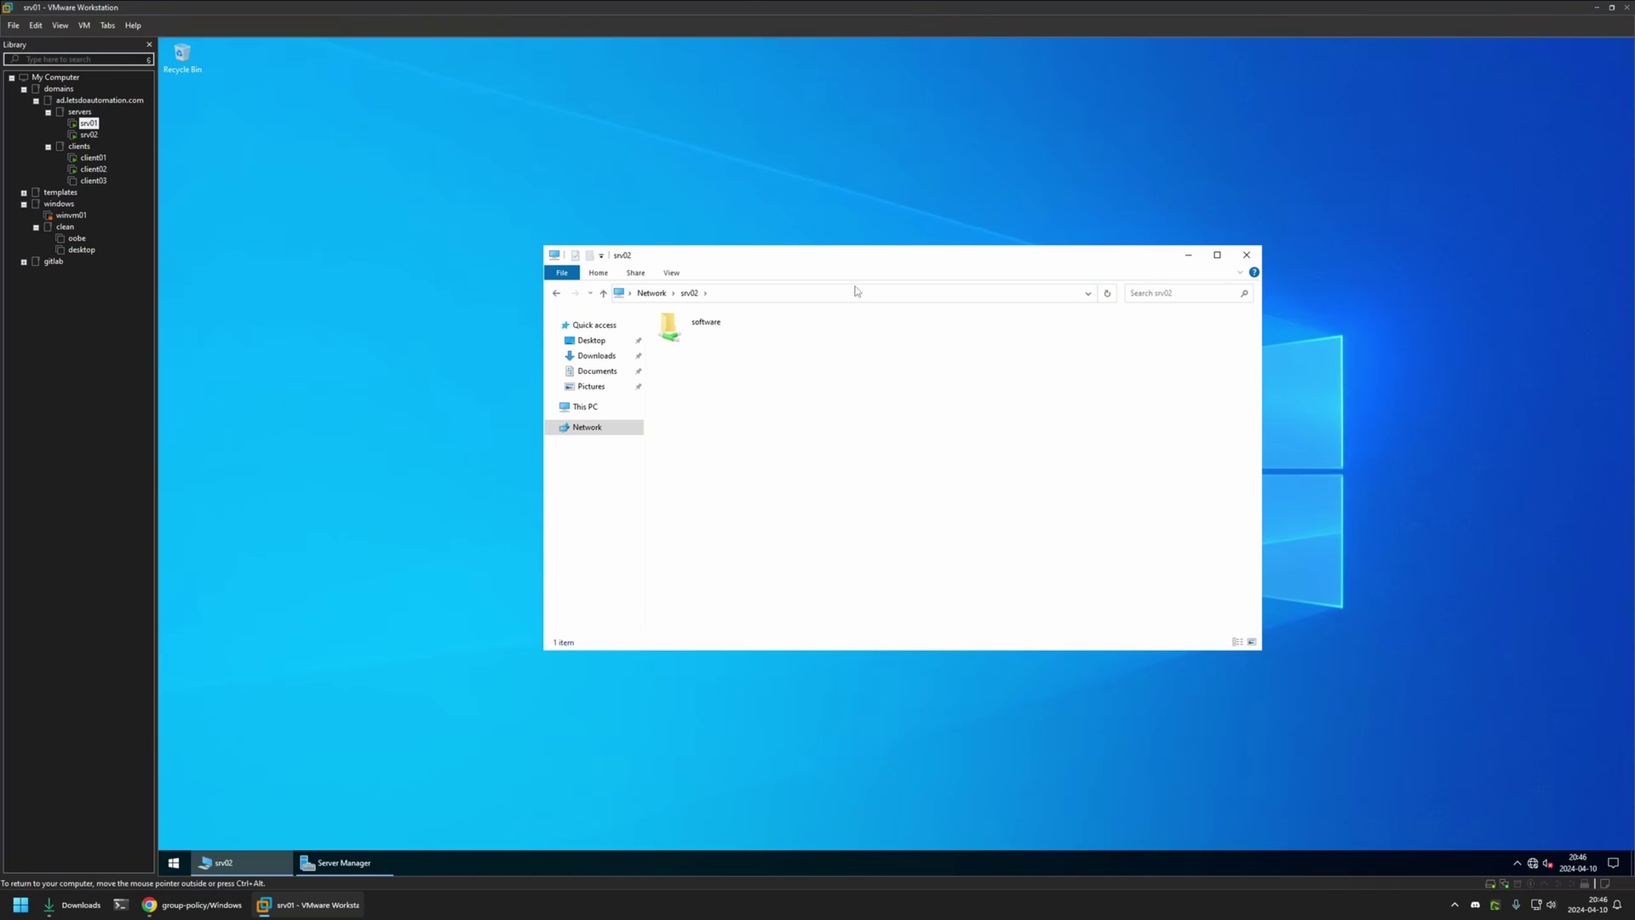
double_click(686, 325)
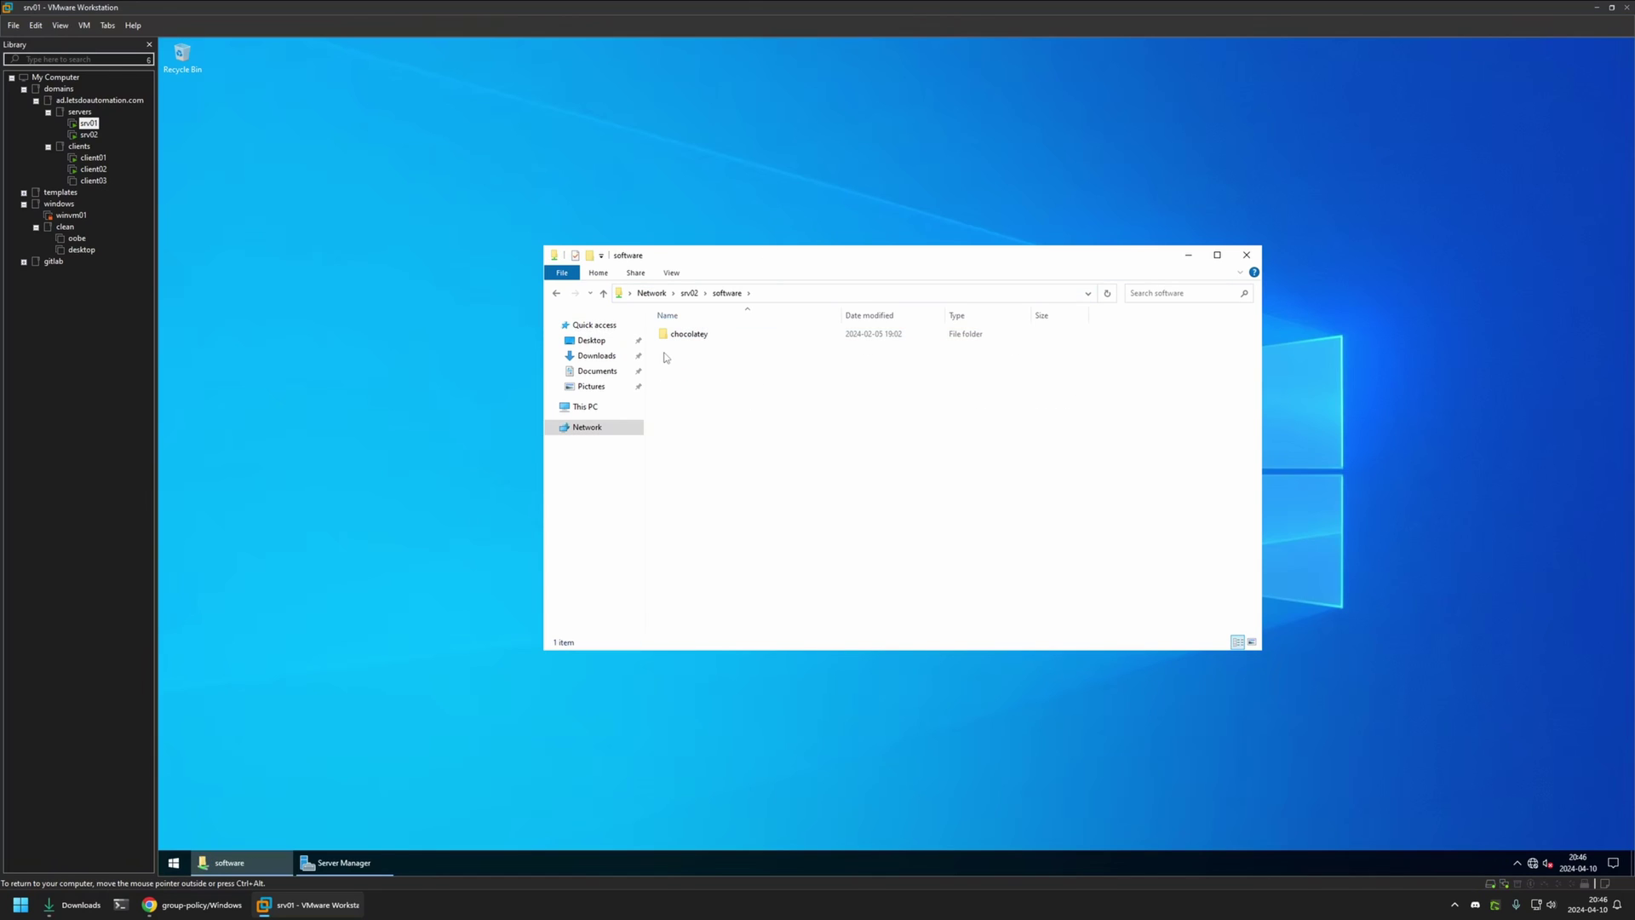
right_click(665, 352)
click(694, 442)
right_click(687, 368)
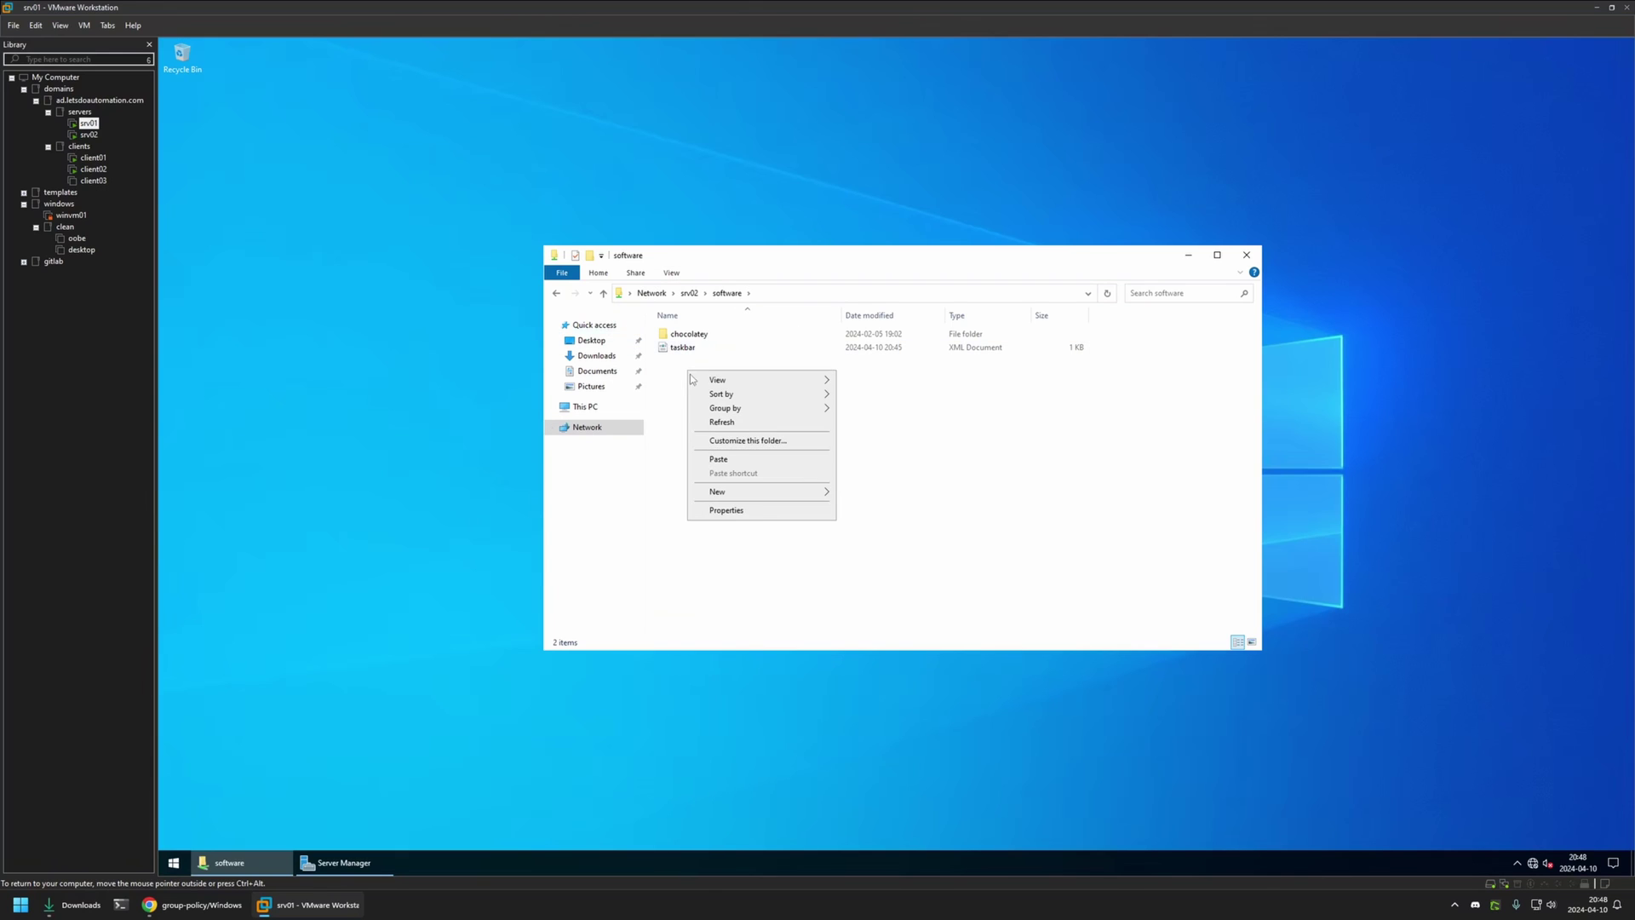
click(754, 514)
right_click(746, 499)
click(789, 606)
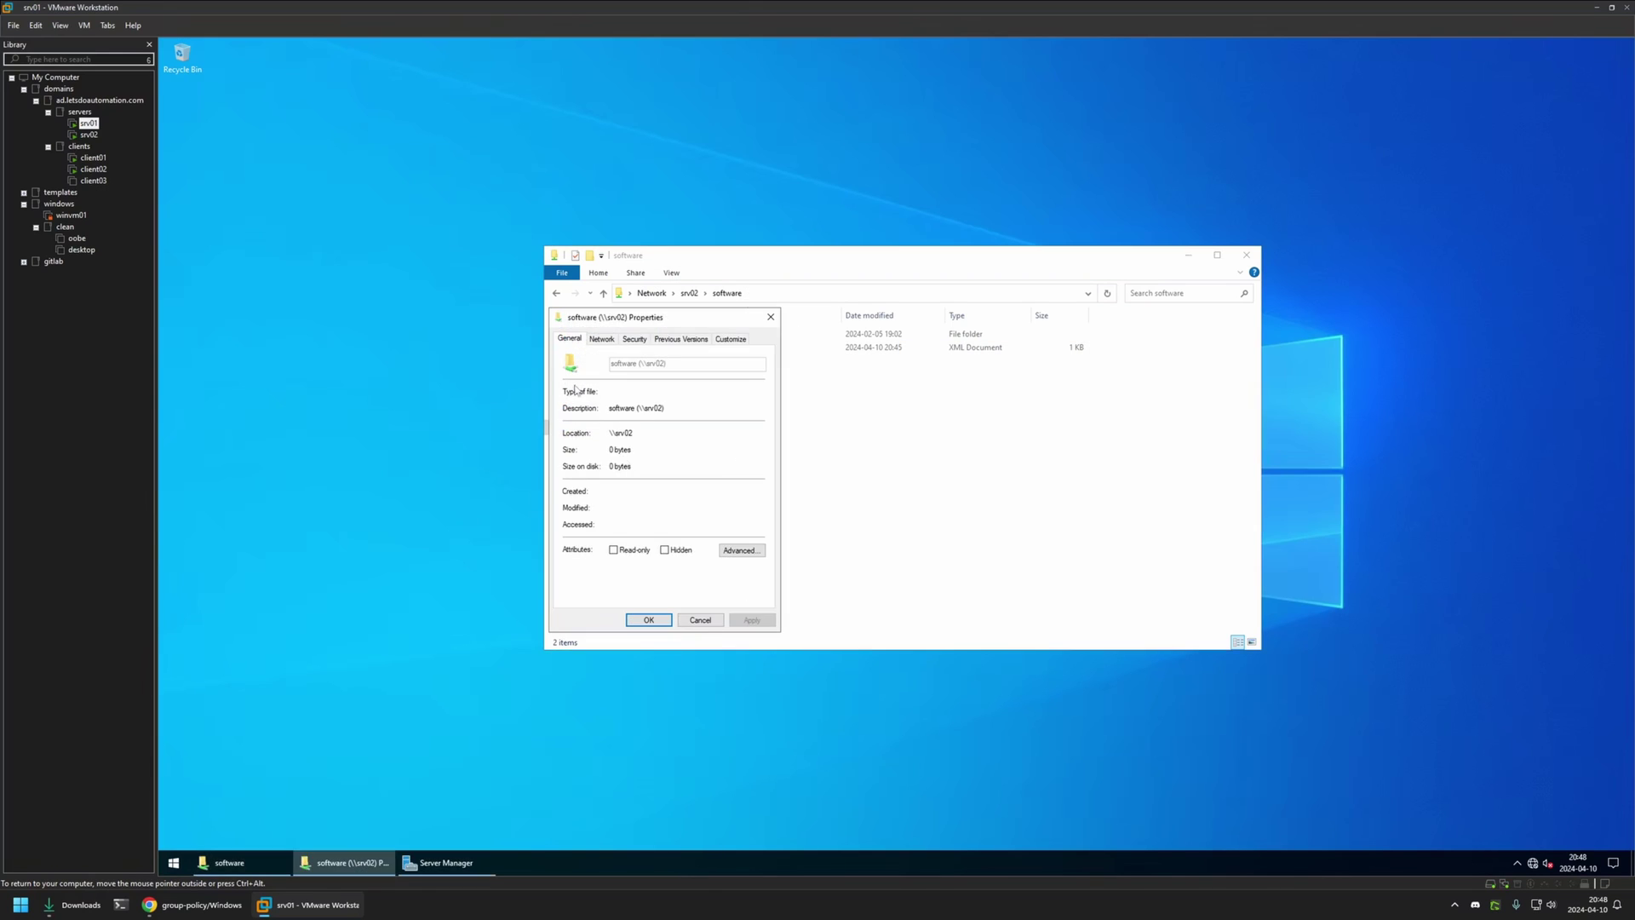
drag(615, 318, 805, 332)
click(825, 353)
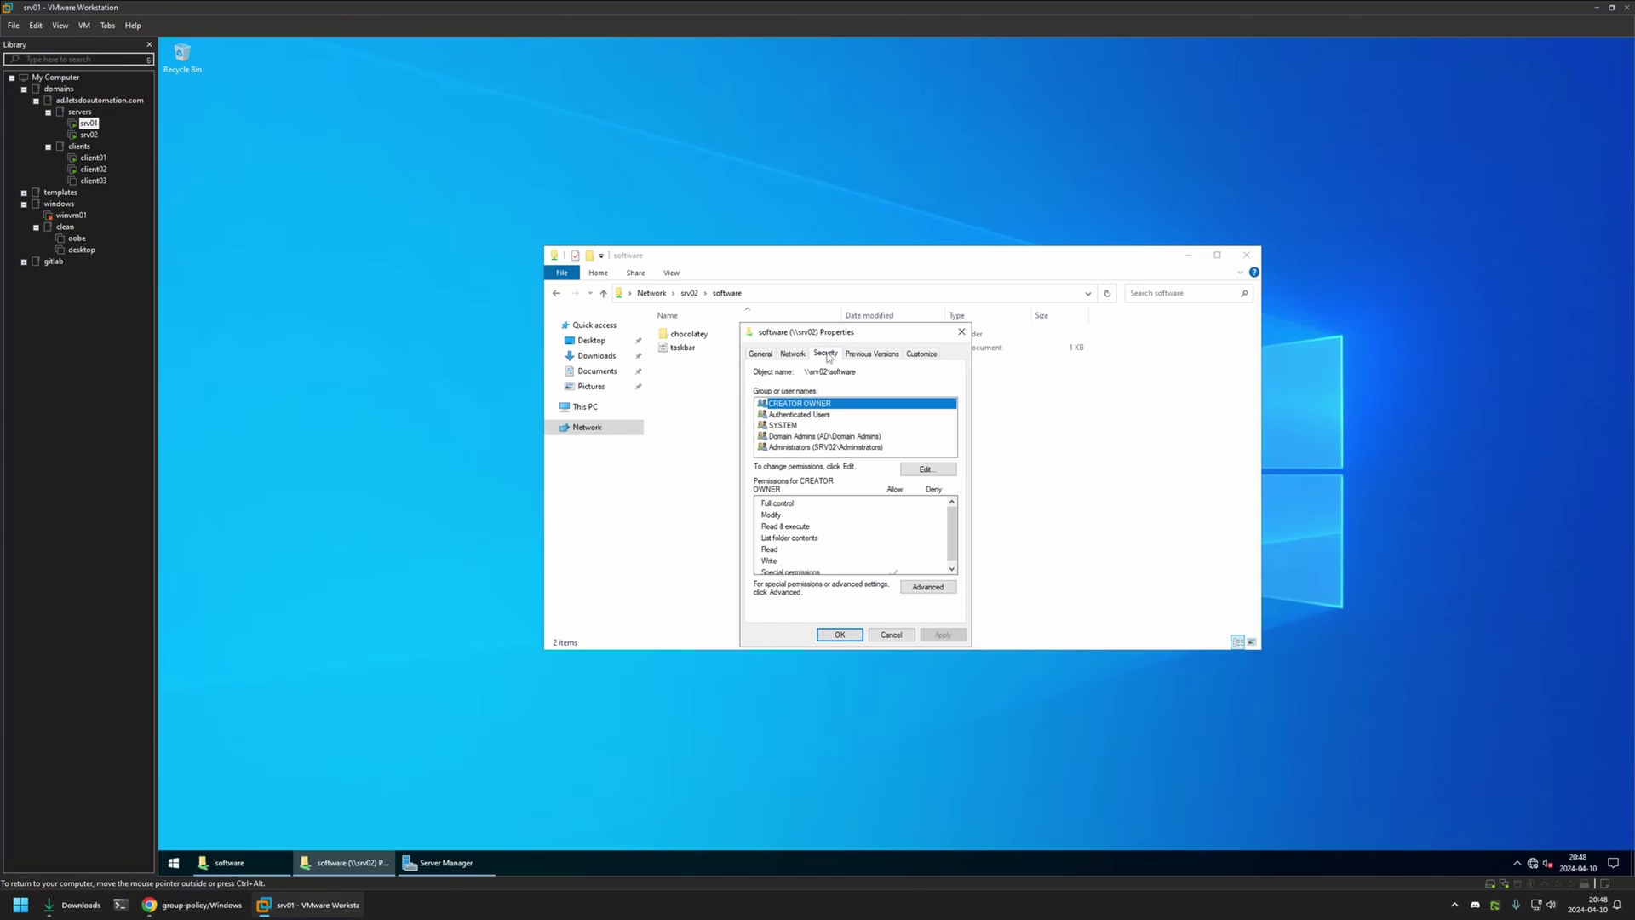
click(824, 415)
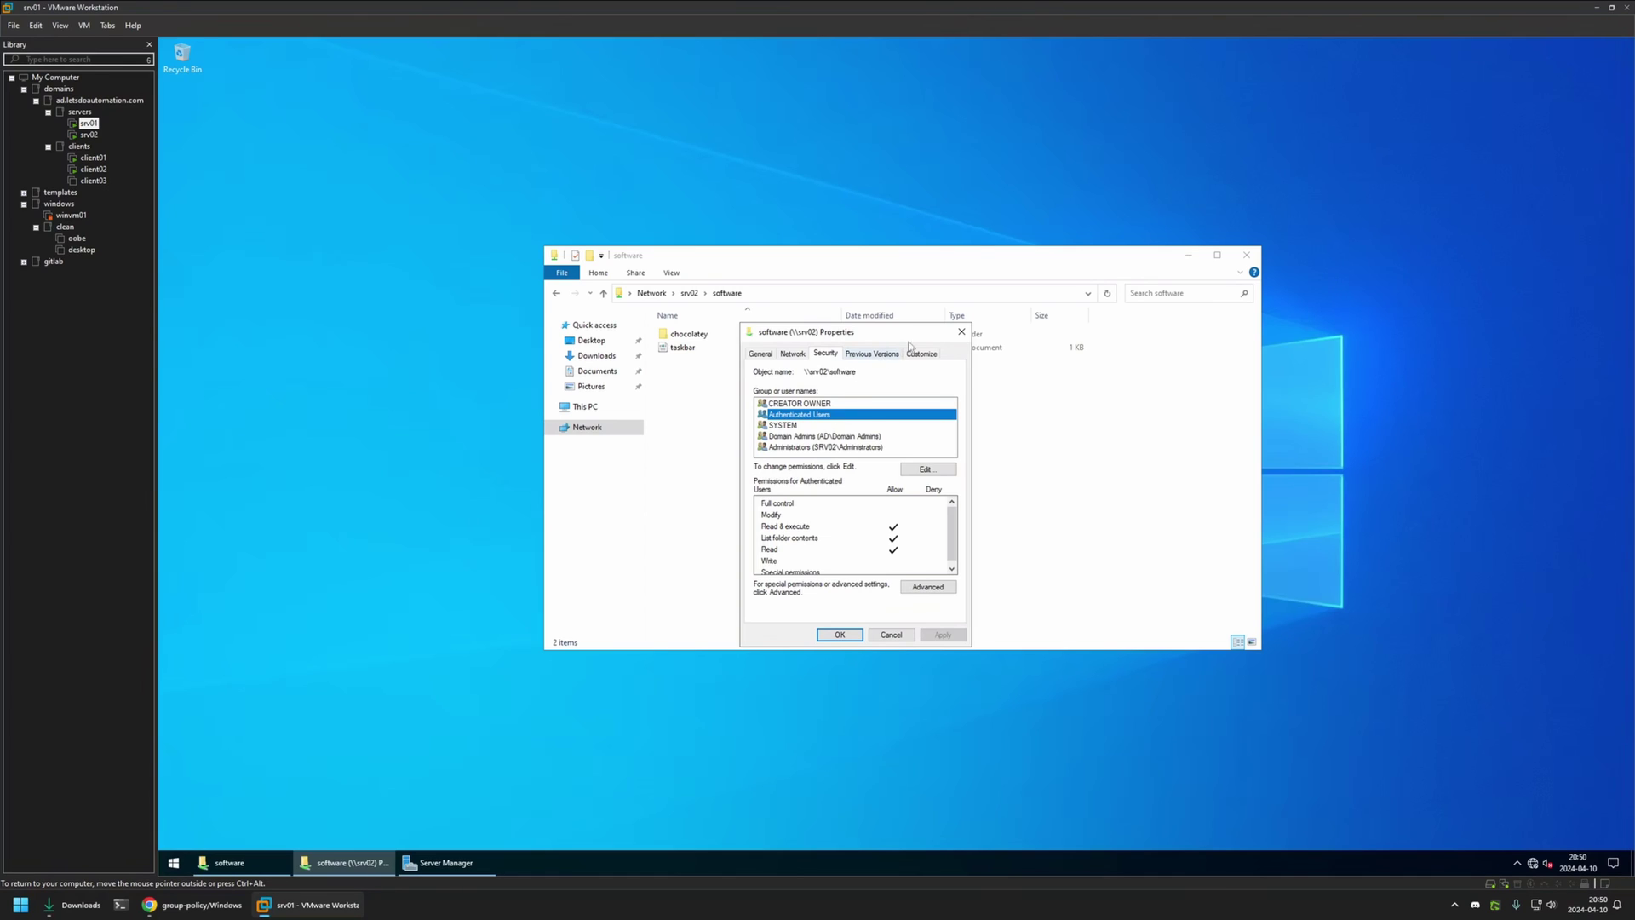
click(961, 331)
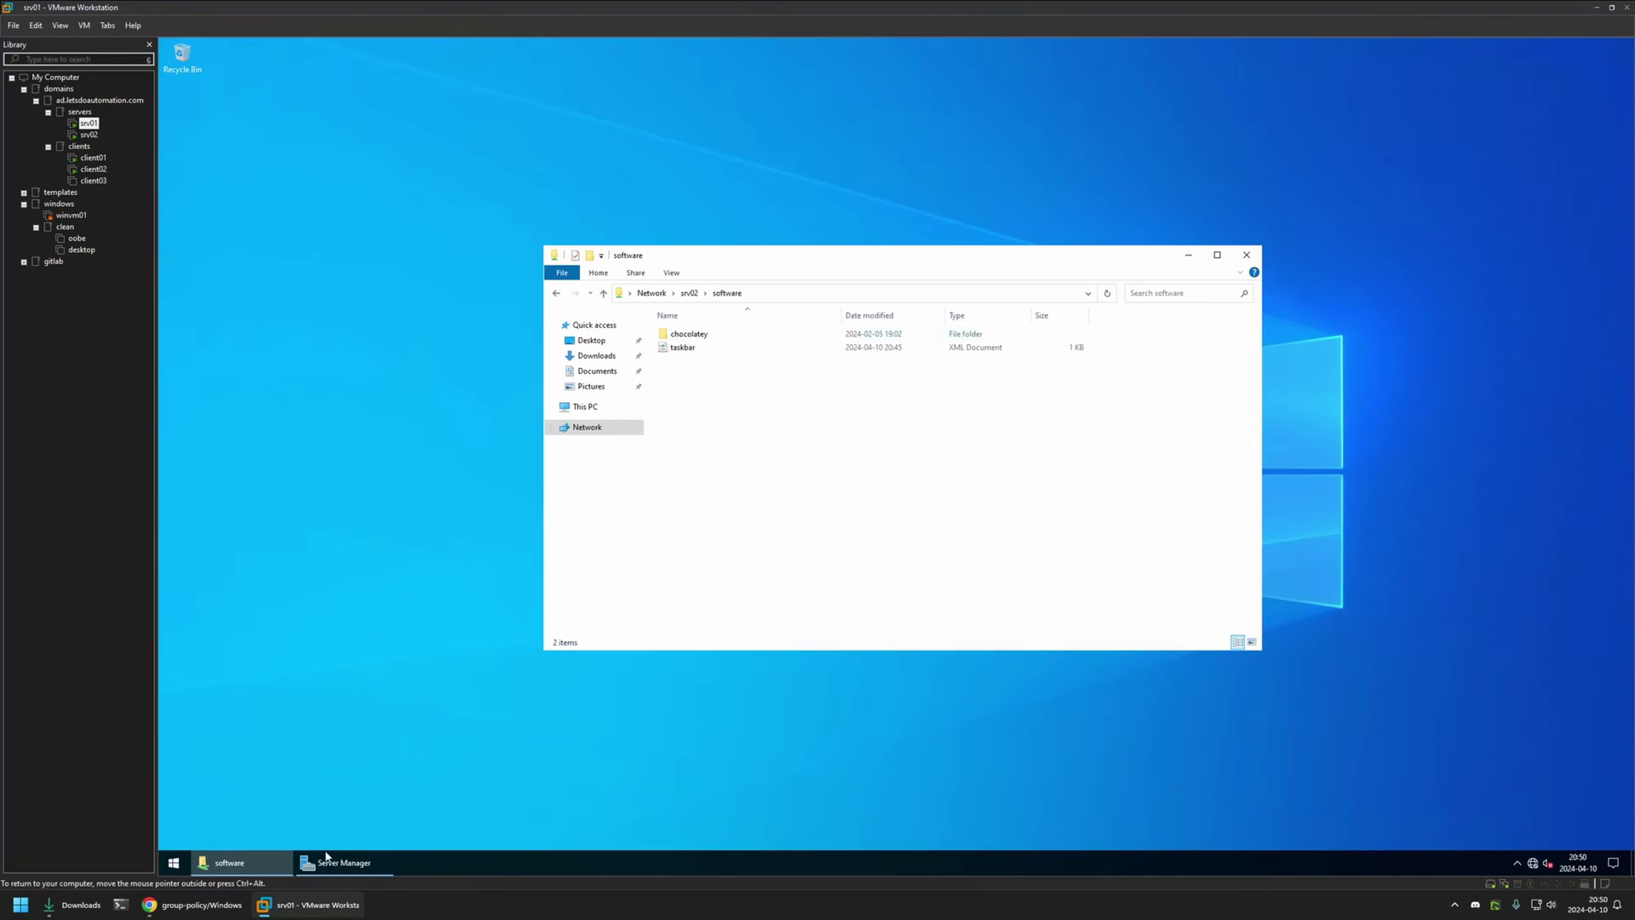
Launch Group Policy Management and create a new GPO named 'Windows 11 taskbar'.
click(327, 861)
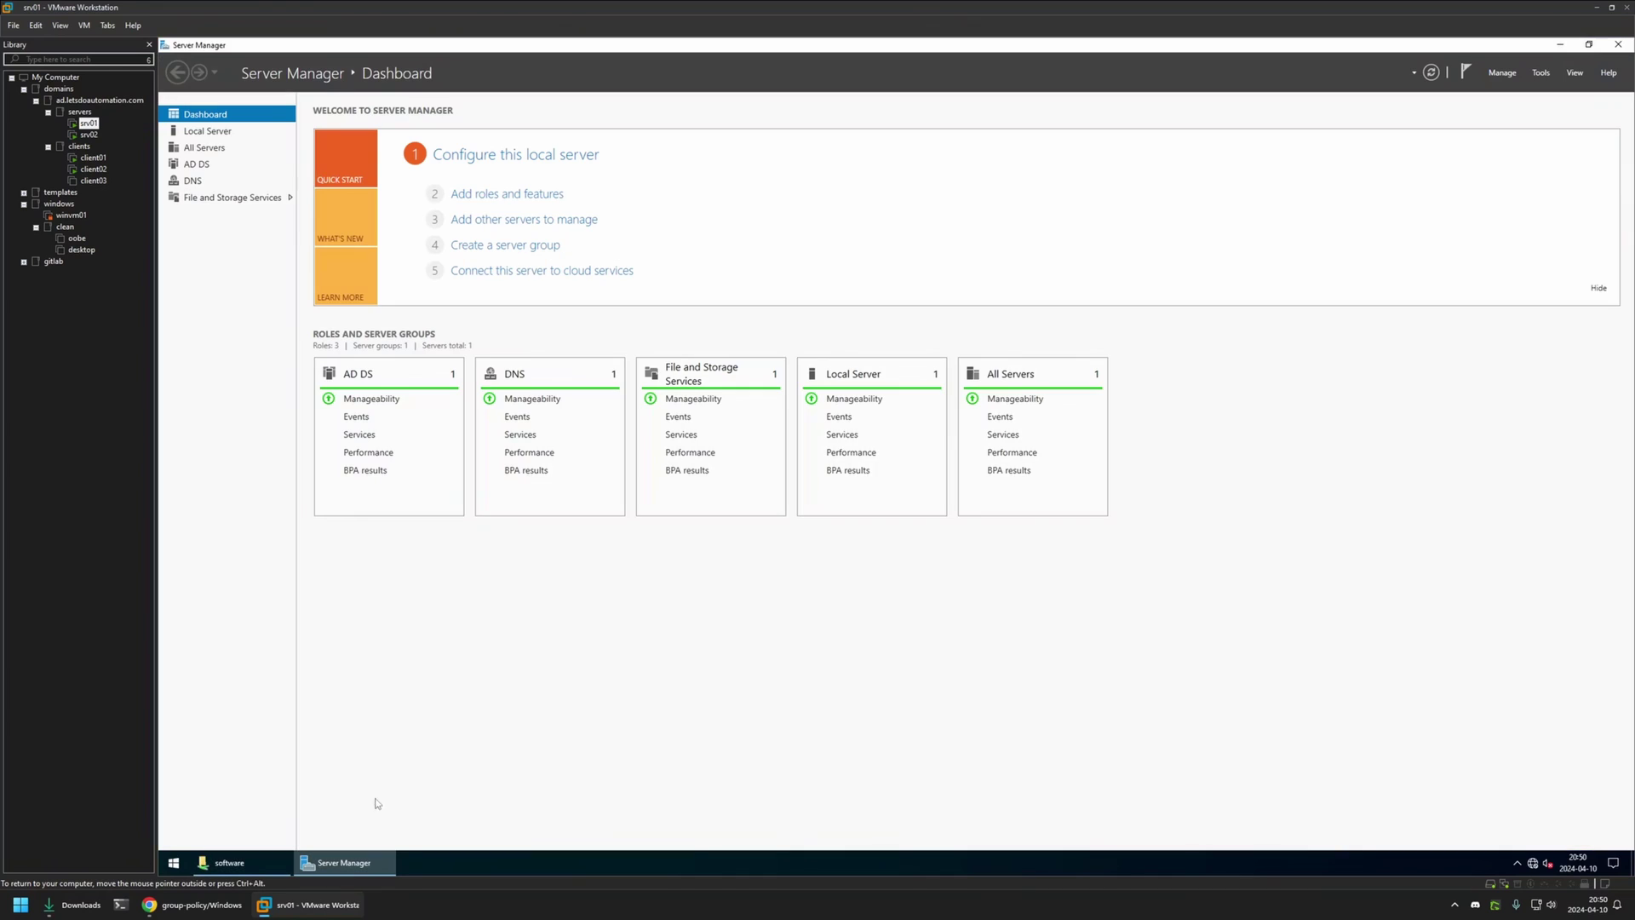
click(1540, 74)
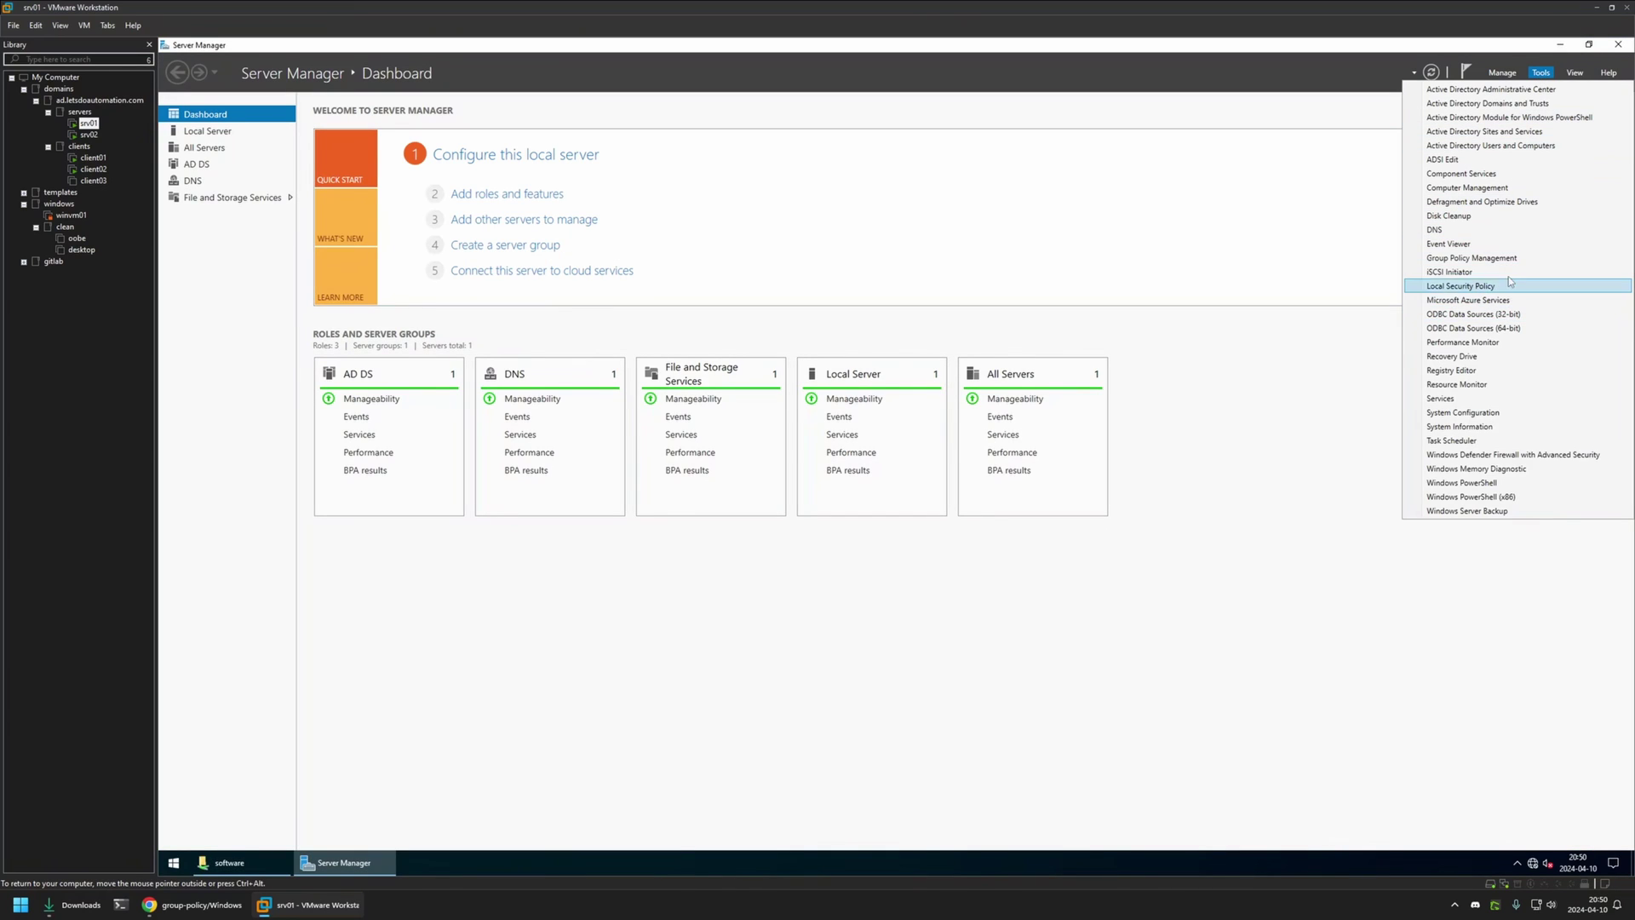
click(1490, 257)
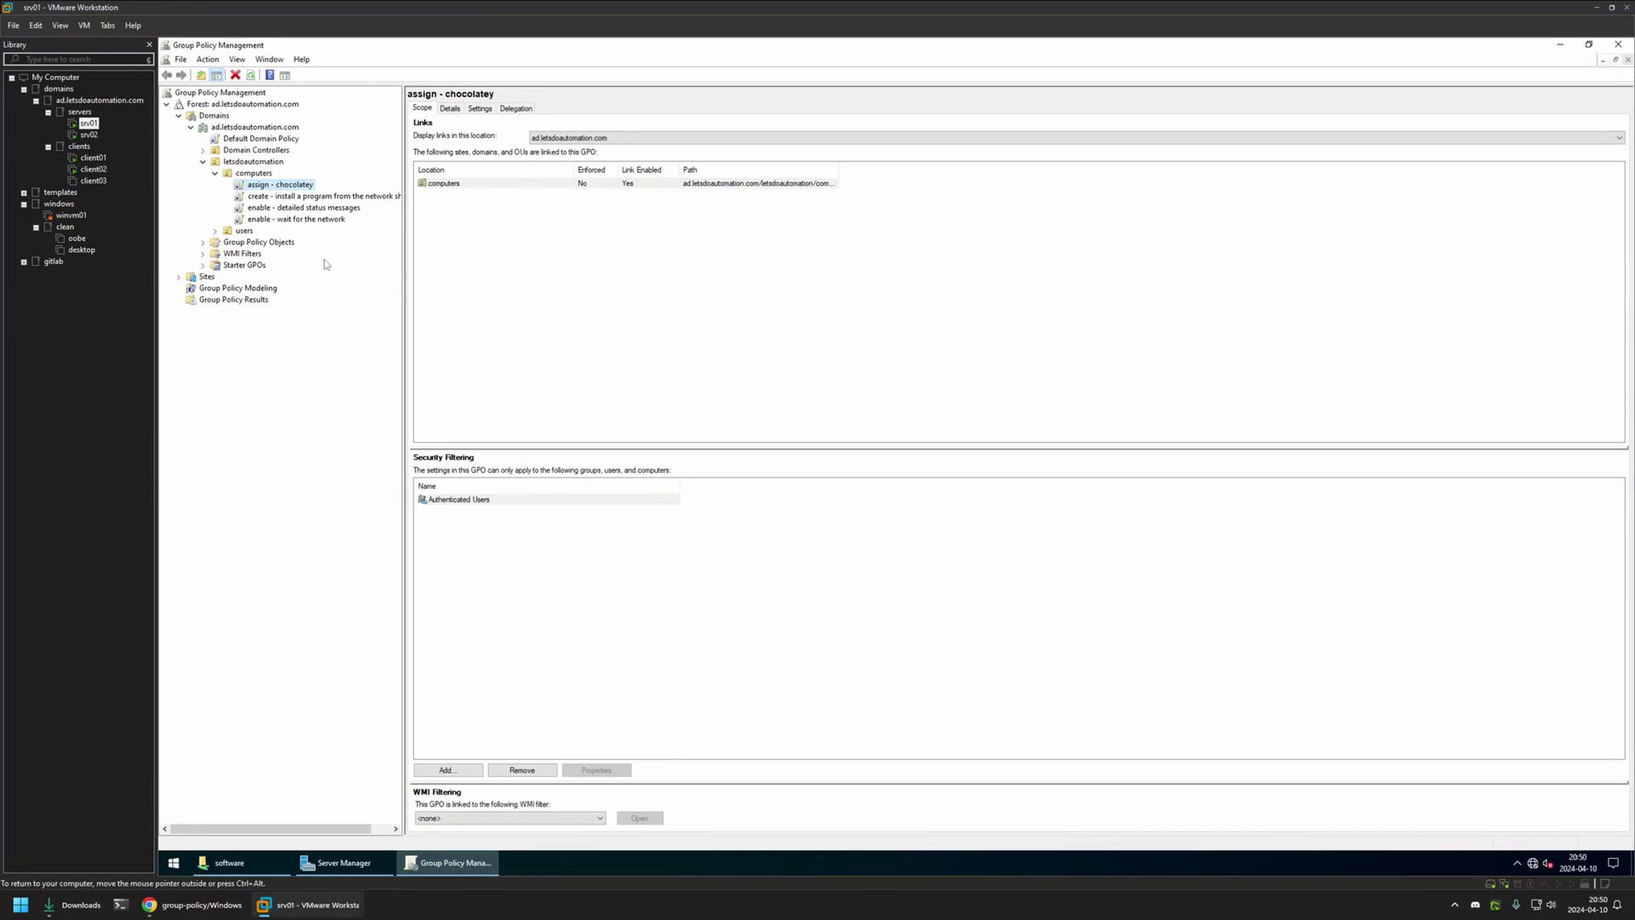
right_click(274, 247)
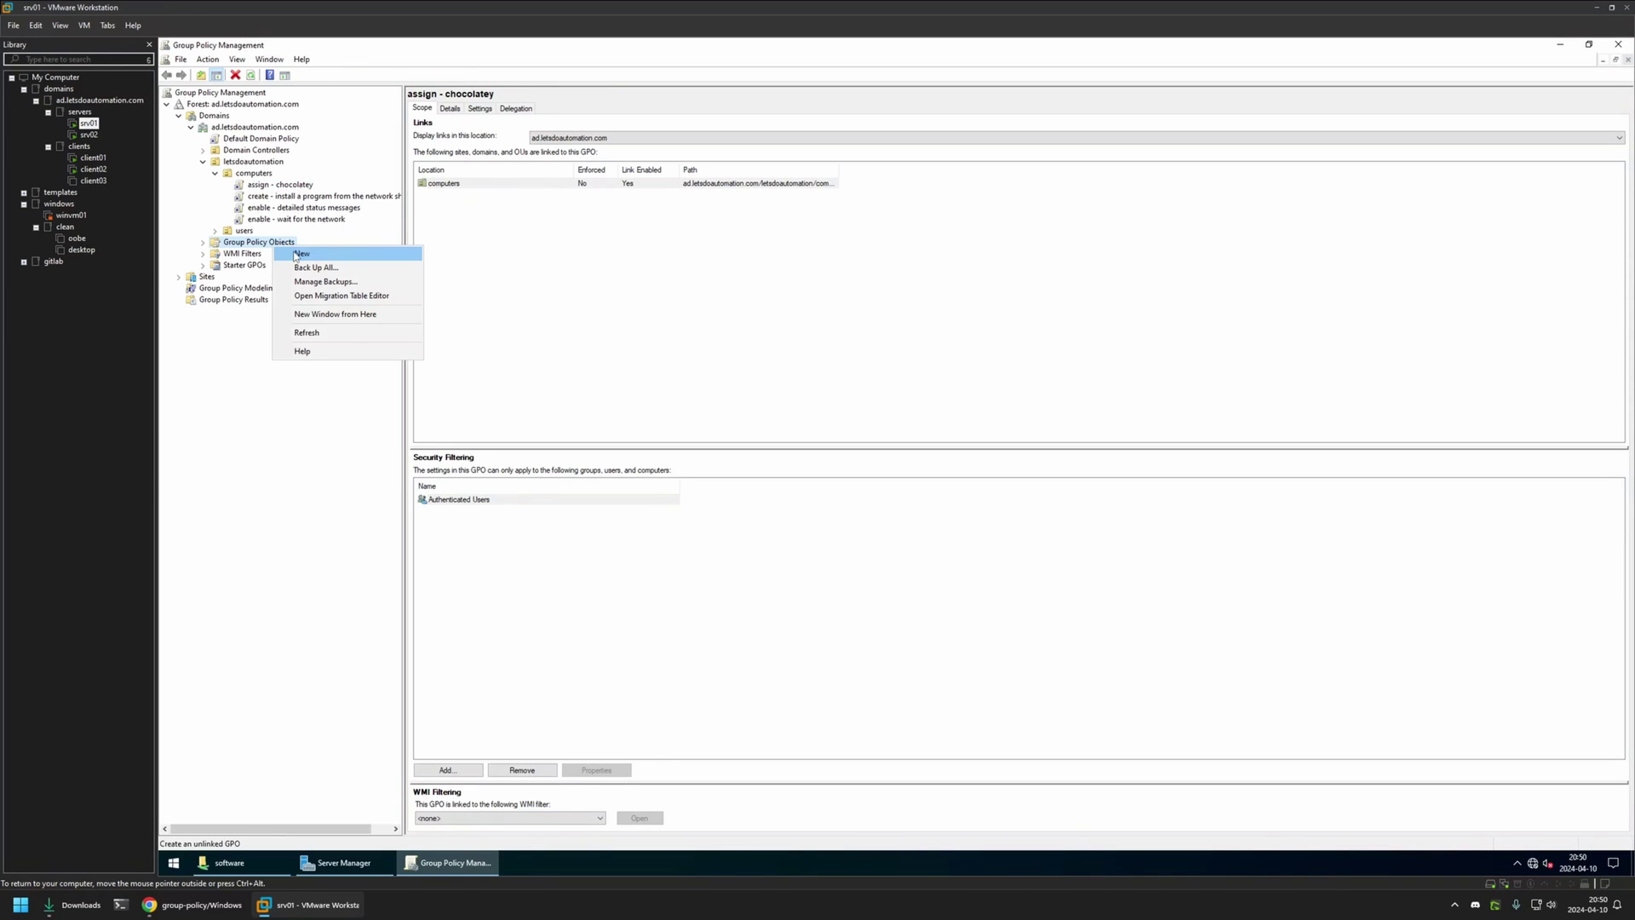
click(300, 253)
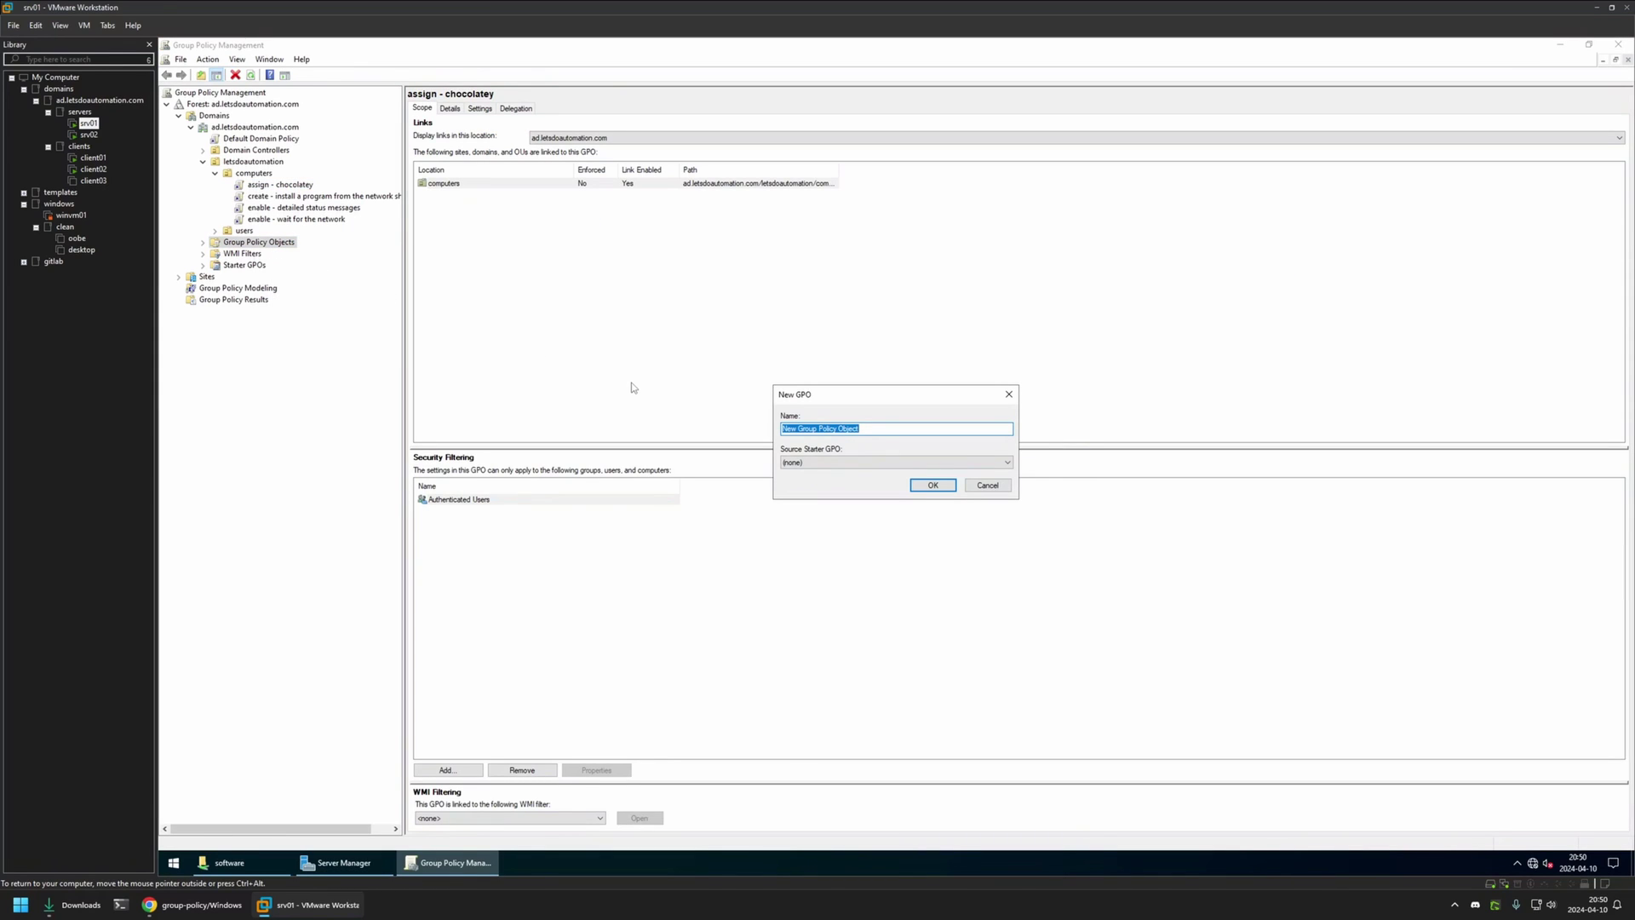
text(Windows 11 taskbar)
click(912, 482)
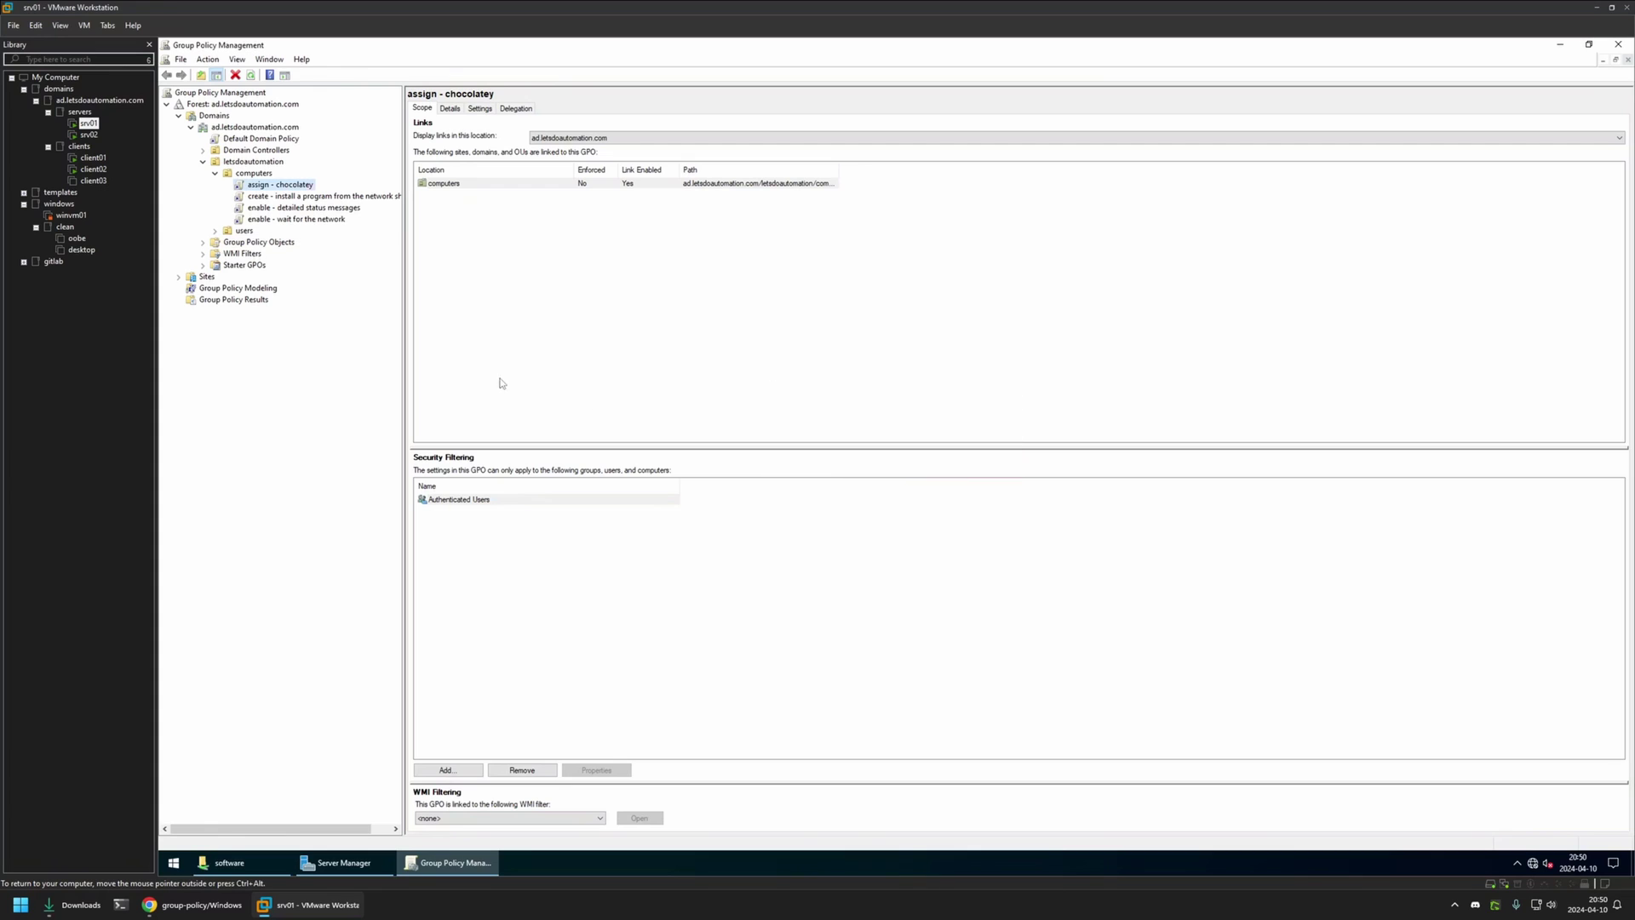
click(203, 243)
click(278, 336)
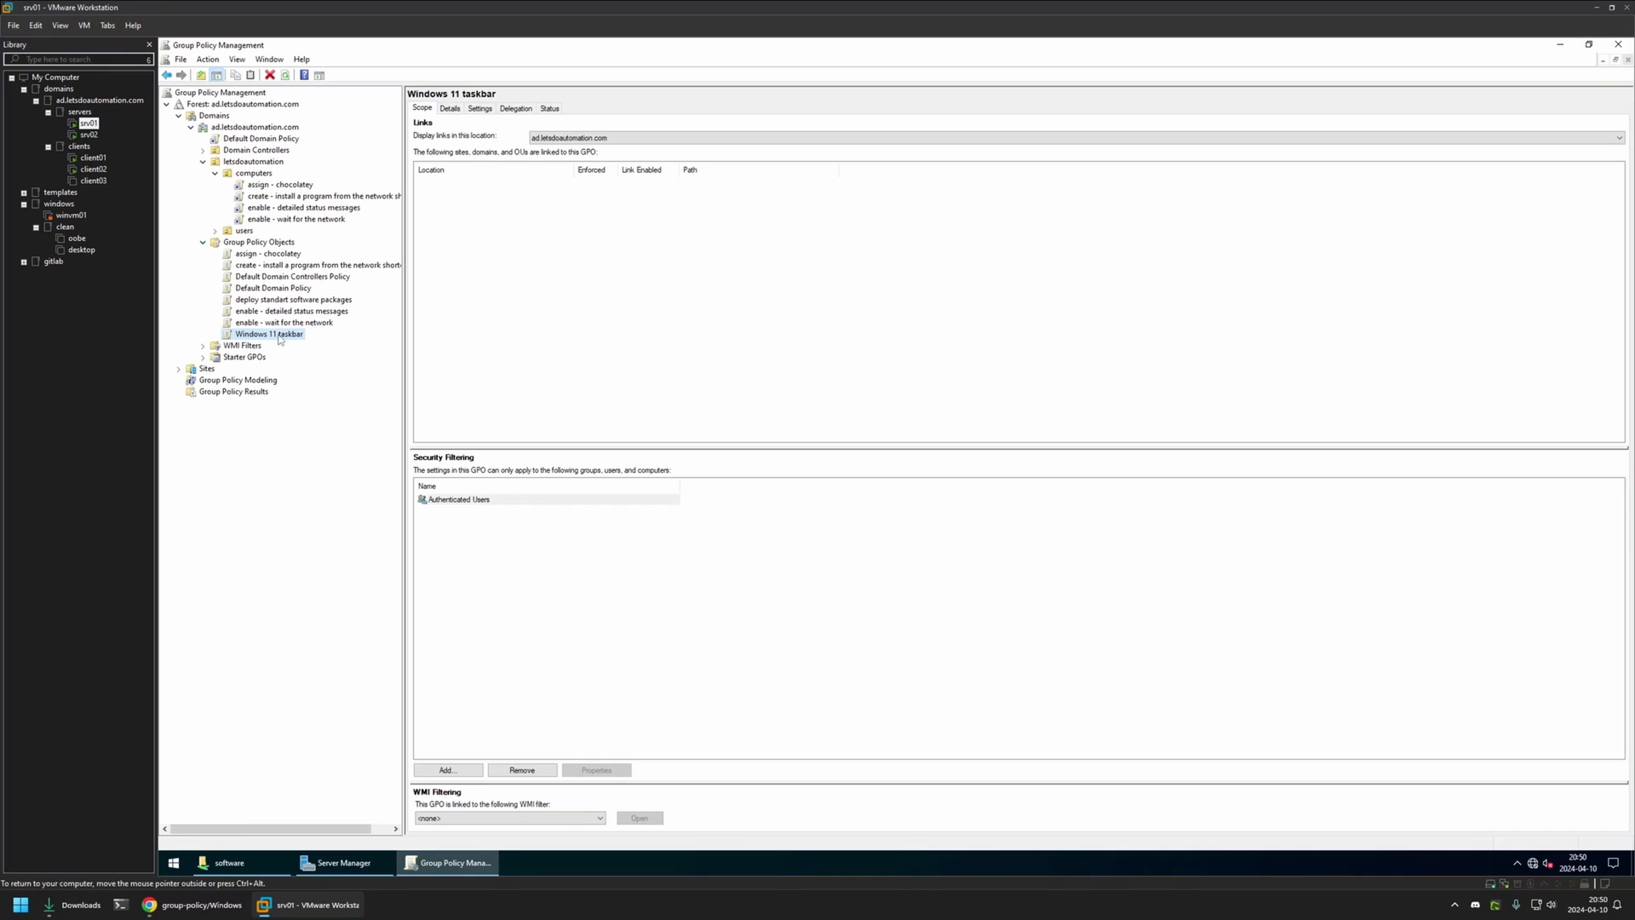
right_click(278, 336)
Edit the GPO and expand Computer Configuration > Policies > Administrative Templates > Start Menu and Taskbar.
click(294, 343)
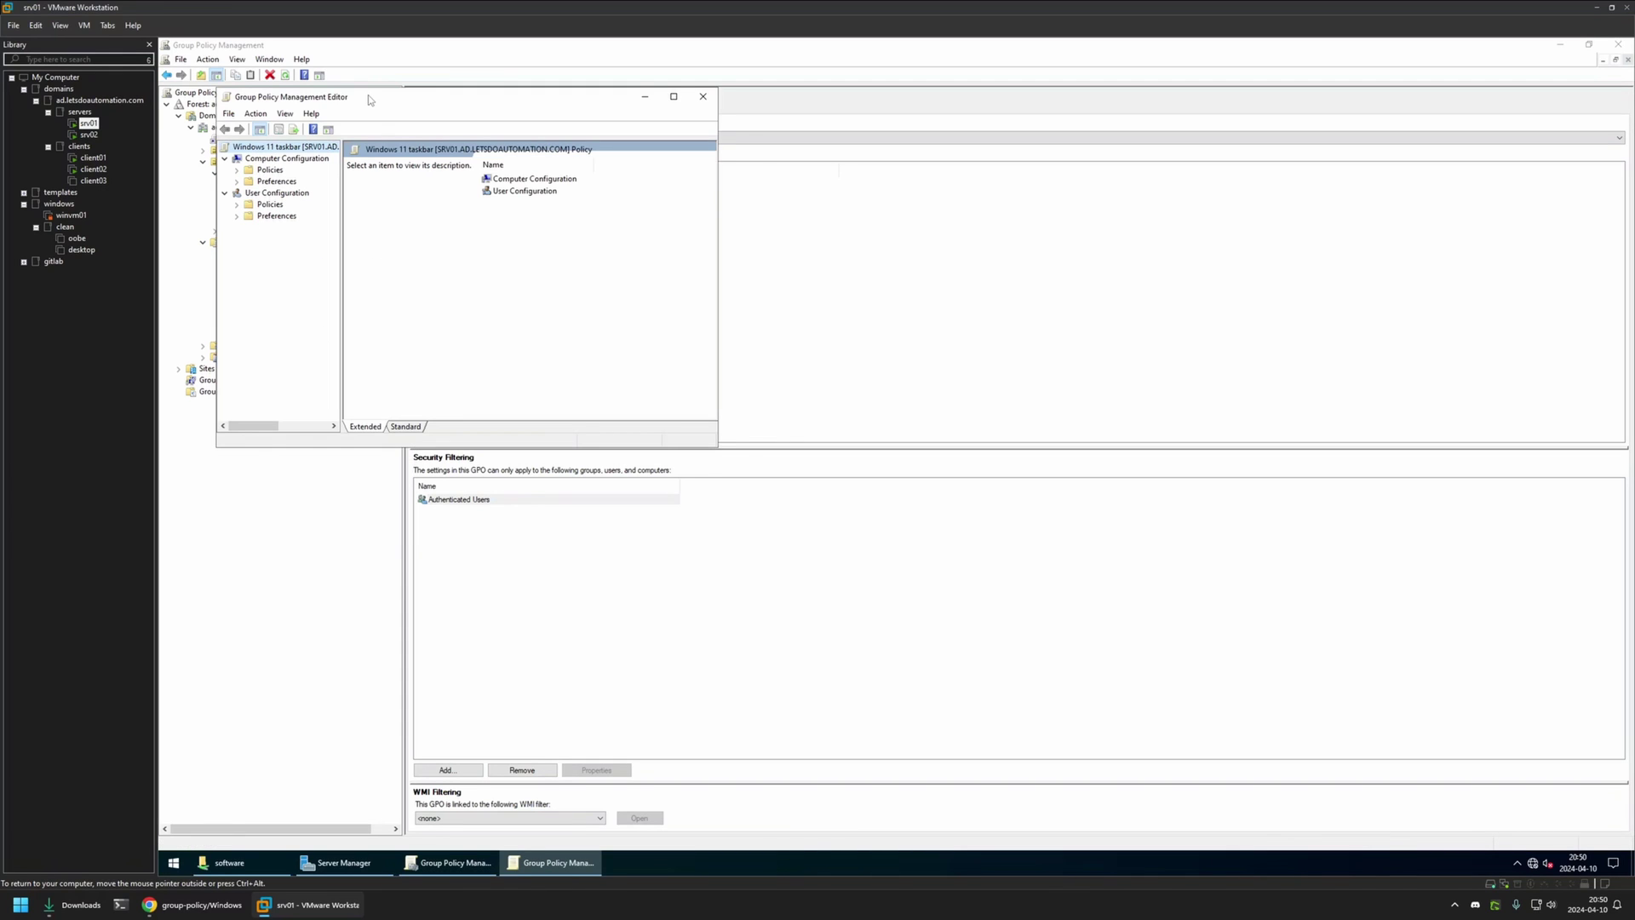
drag(370, 101, 663, 182)
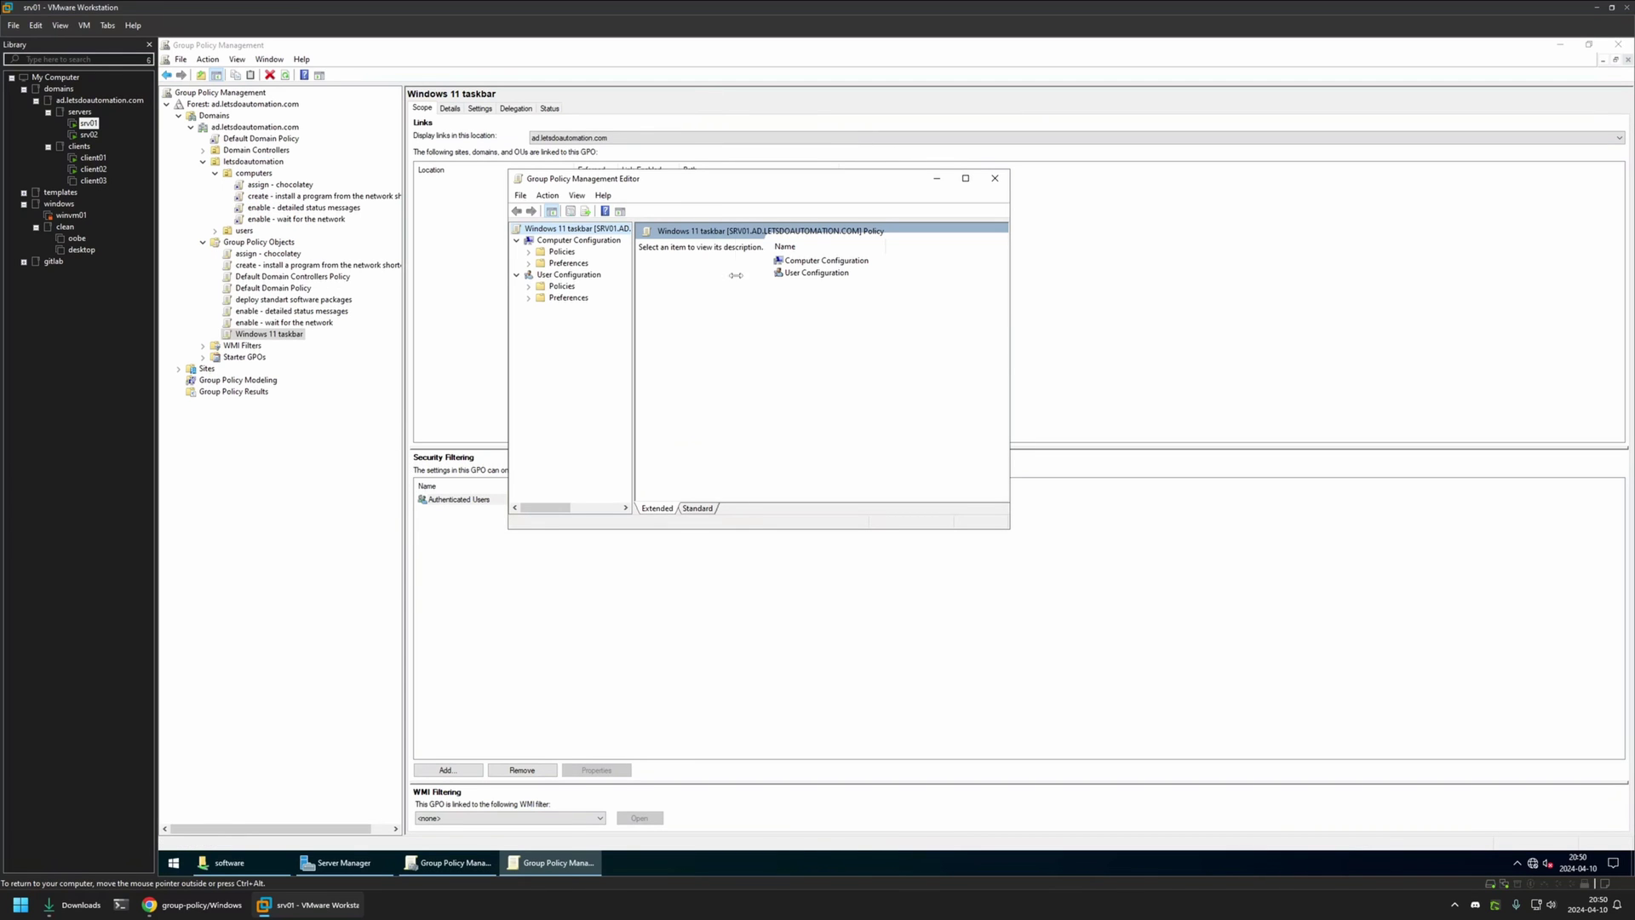
drag(736, 275, 766, 275)
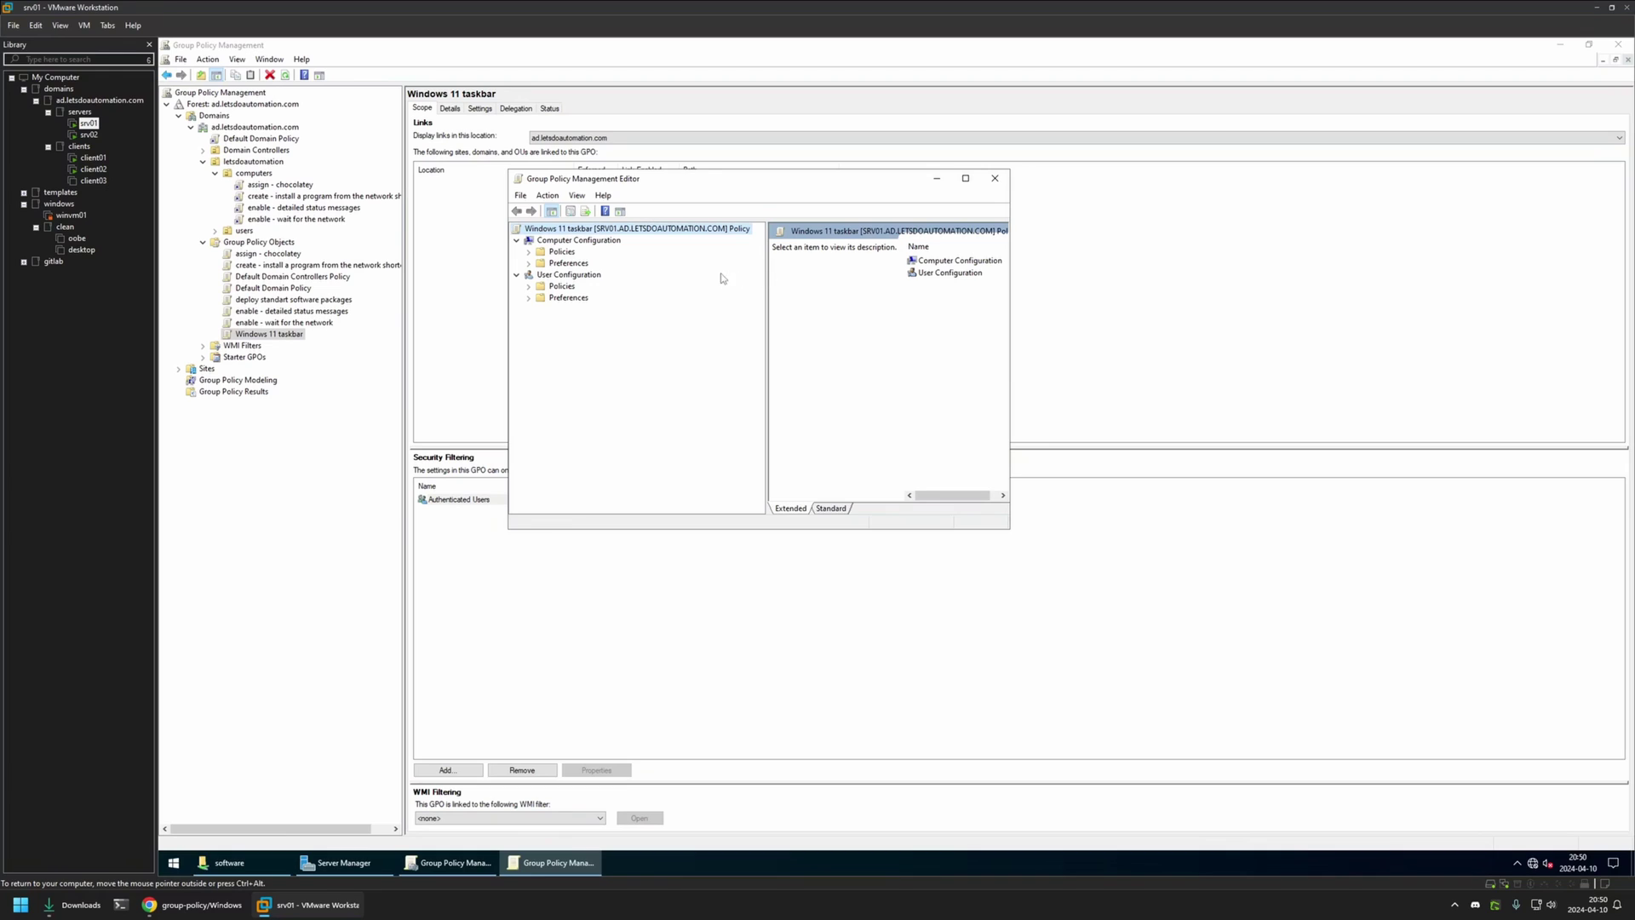
click(579, 241)
click(528, 253)
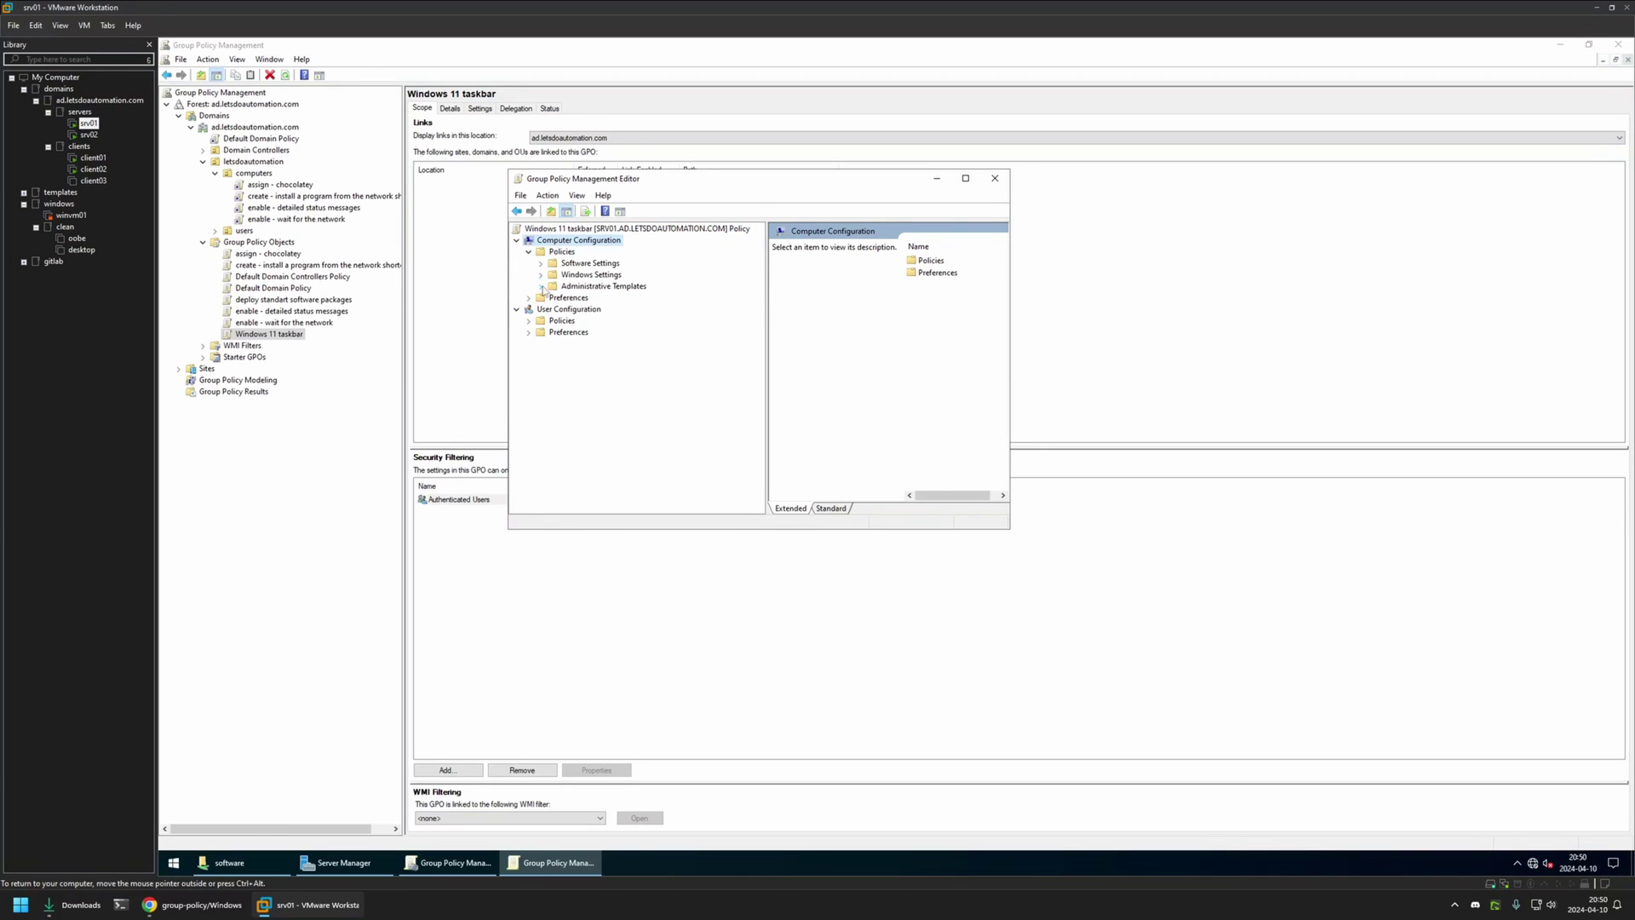
click(541, 287)
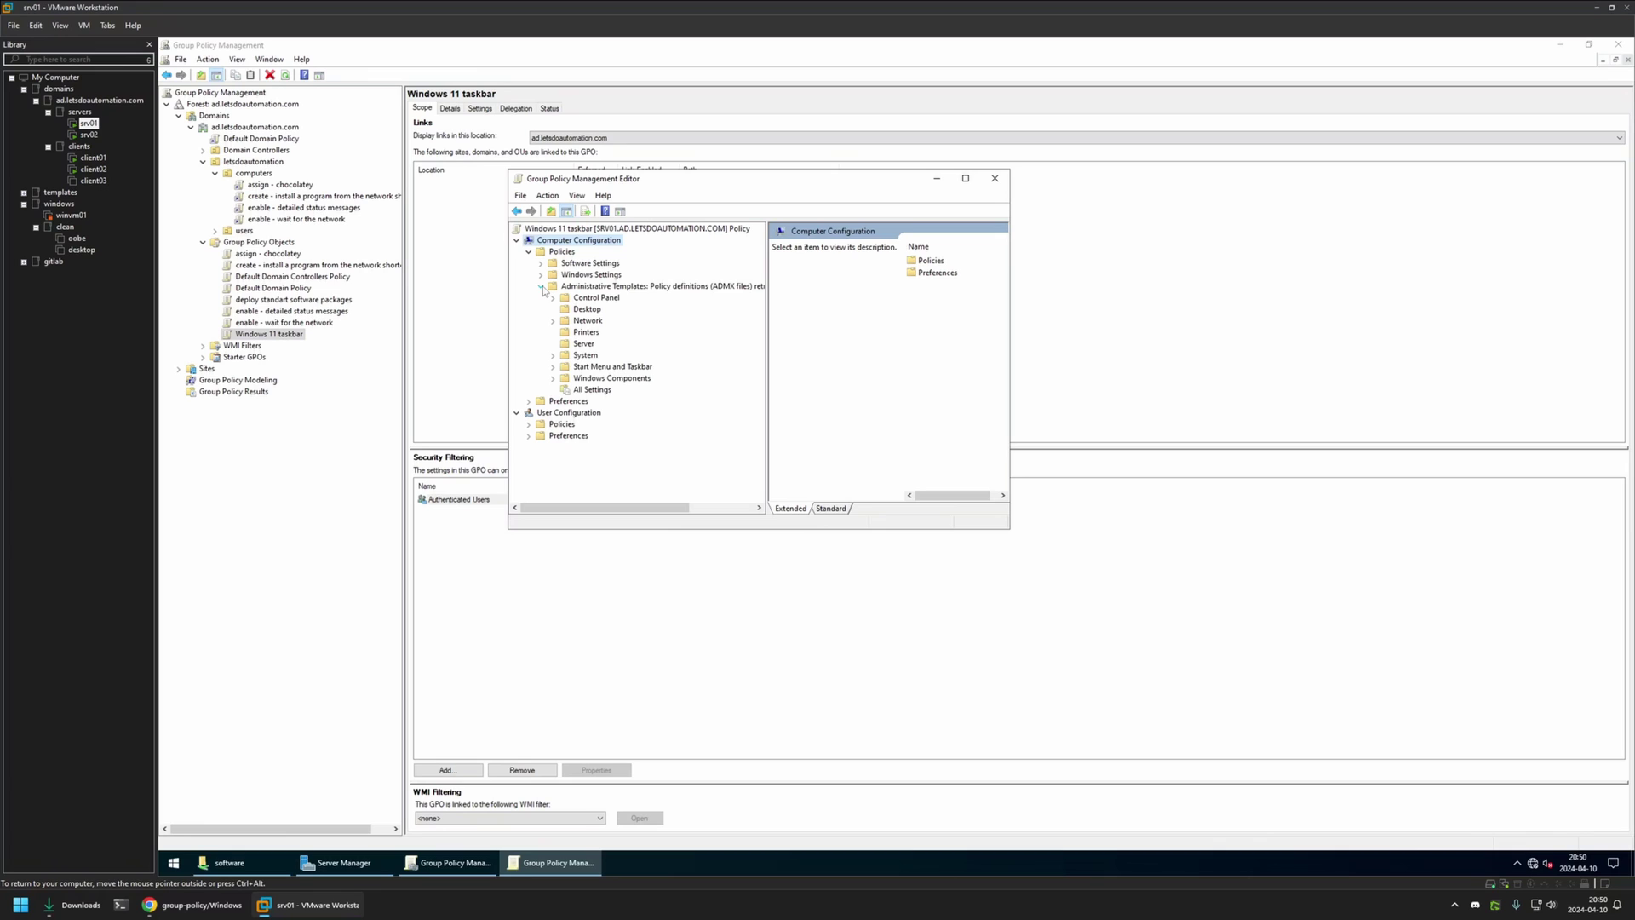
click(605, 367)
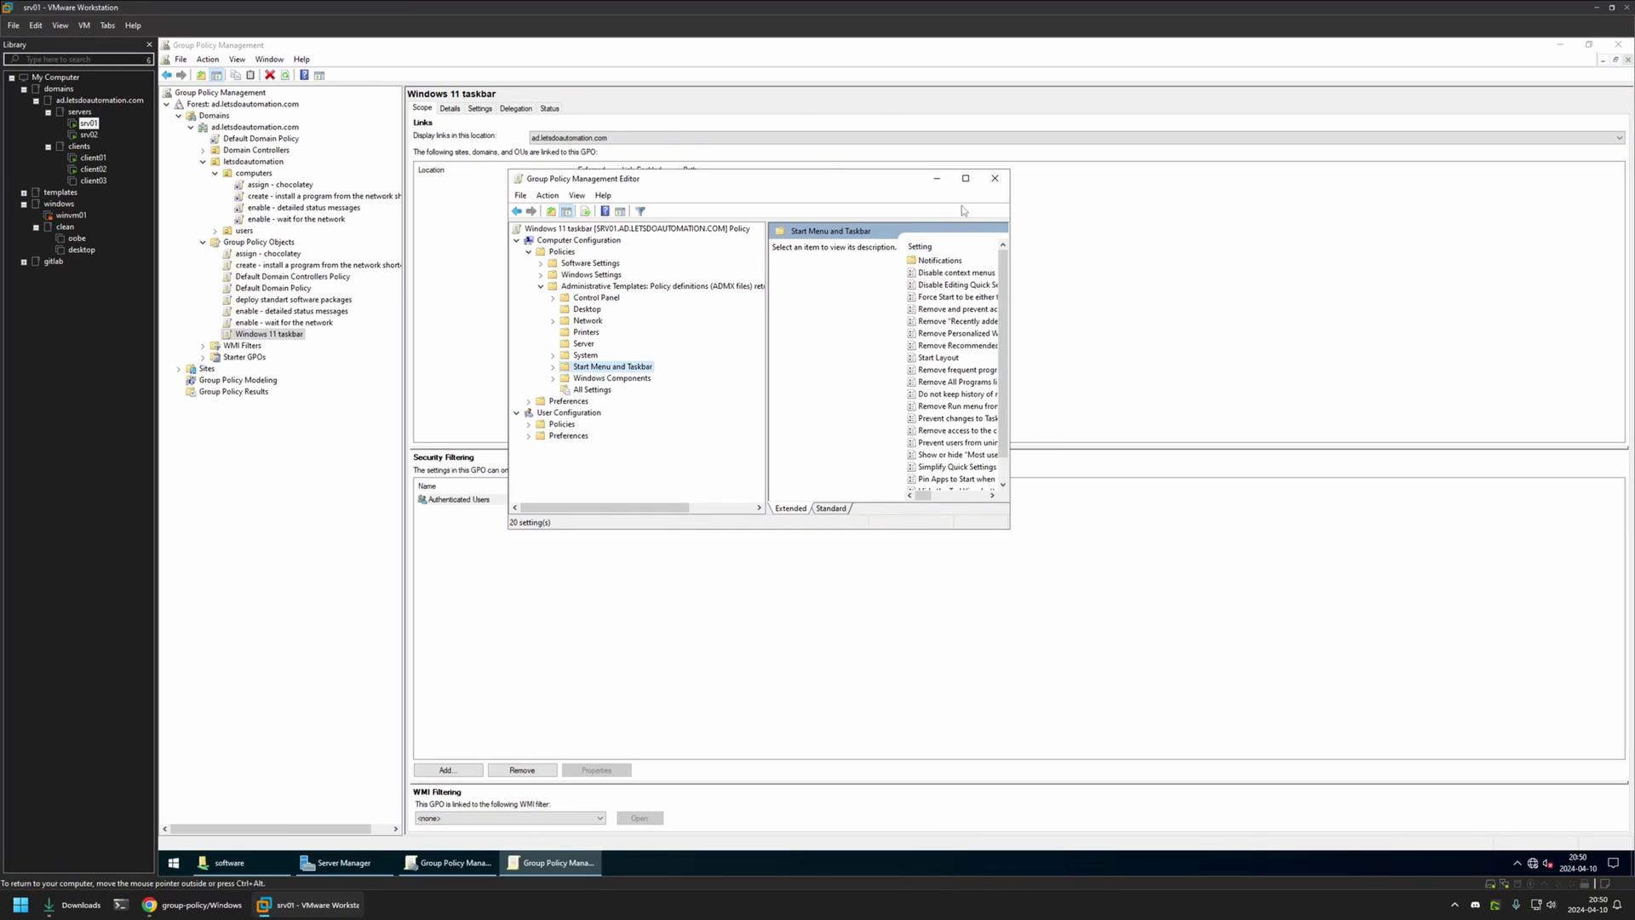
click(965, 179)
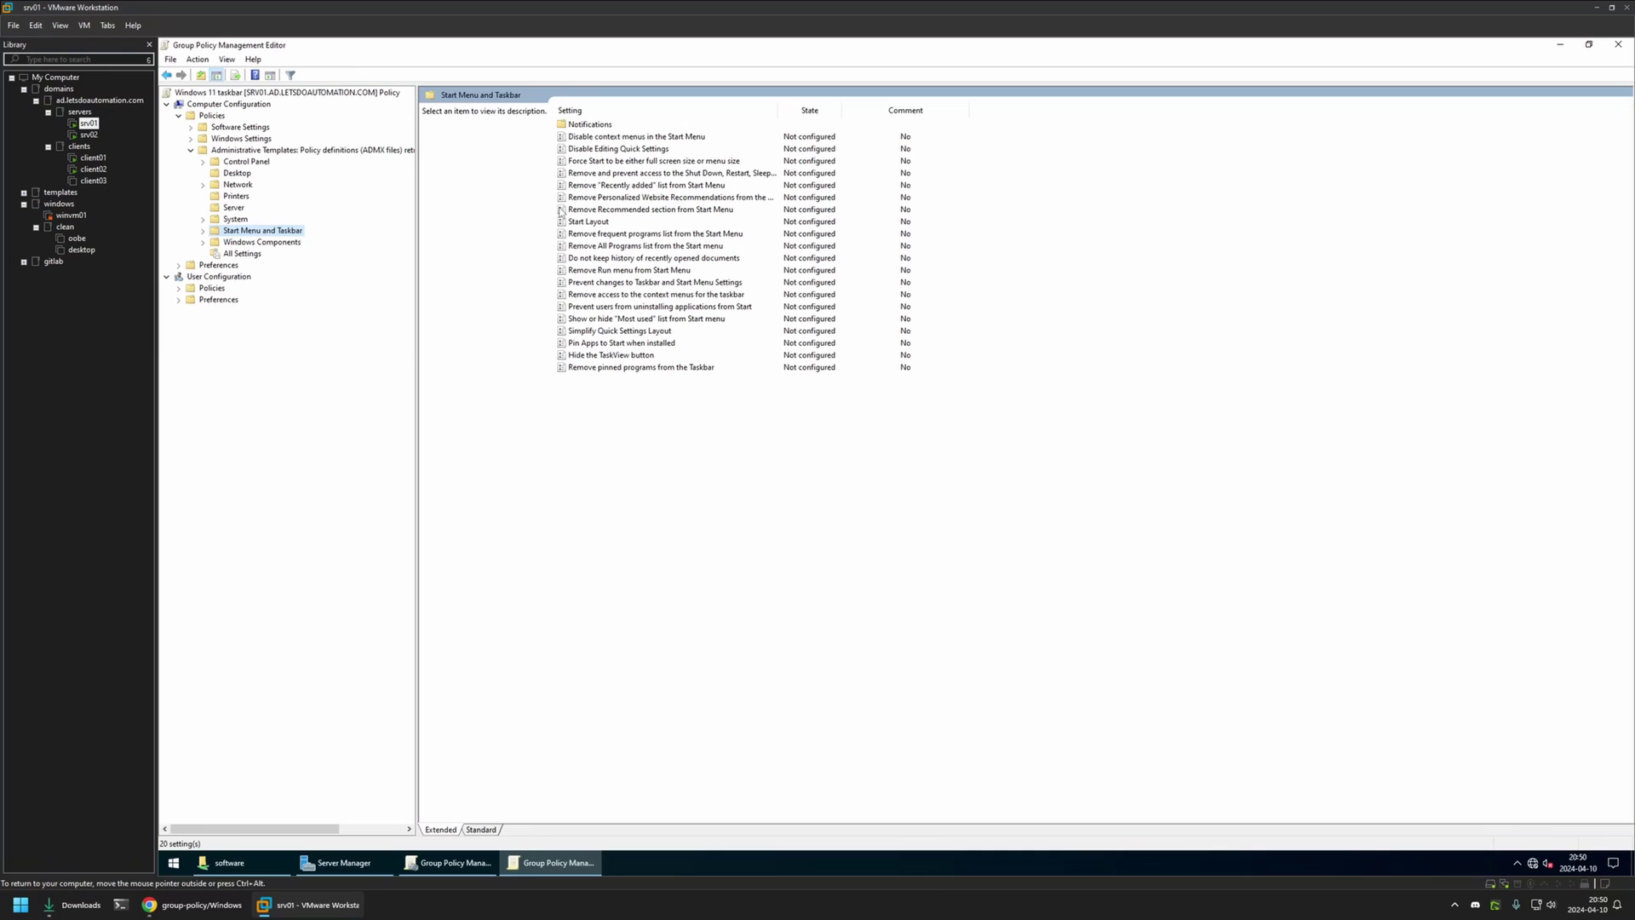
Open the Start Layout policy and set it to Enabled.
click(592, 223)
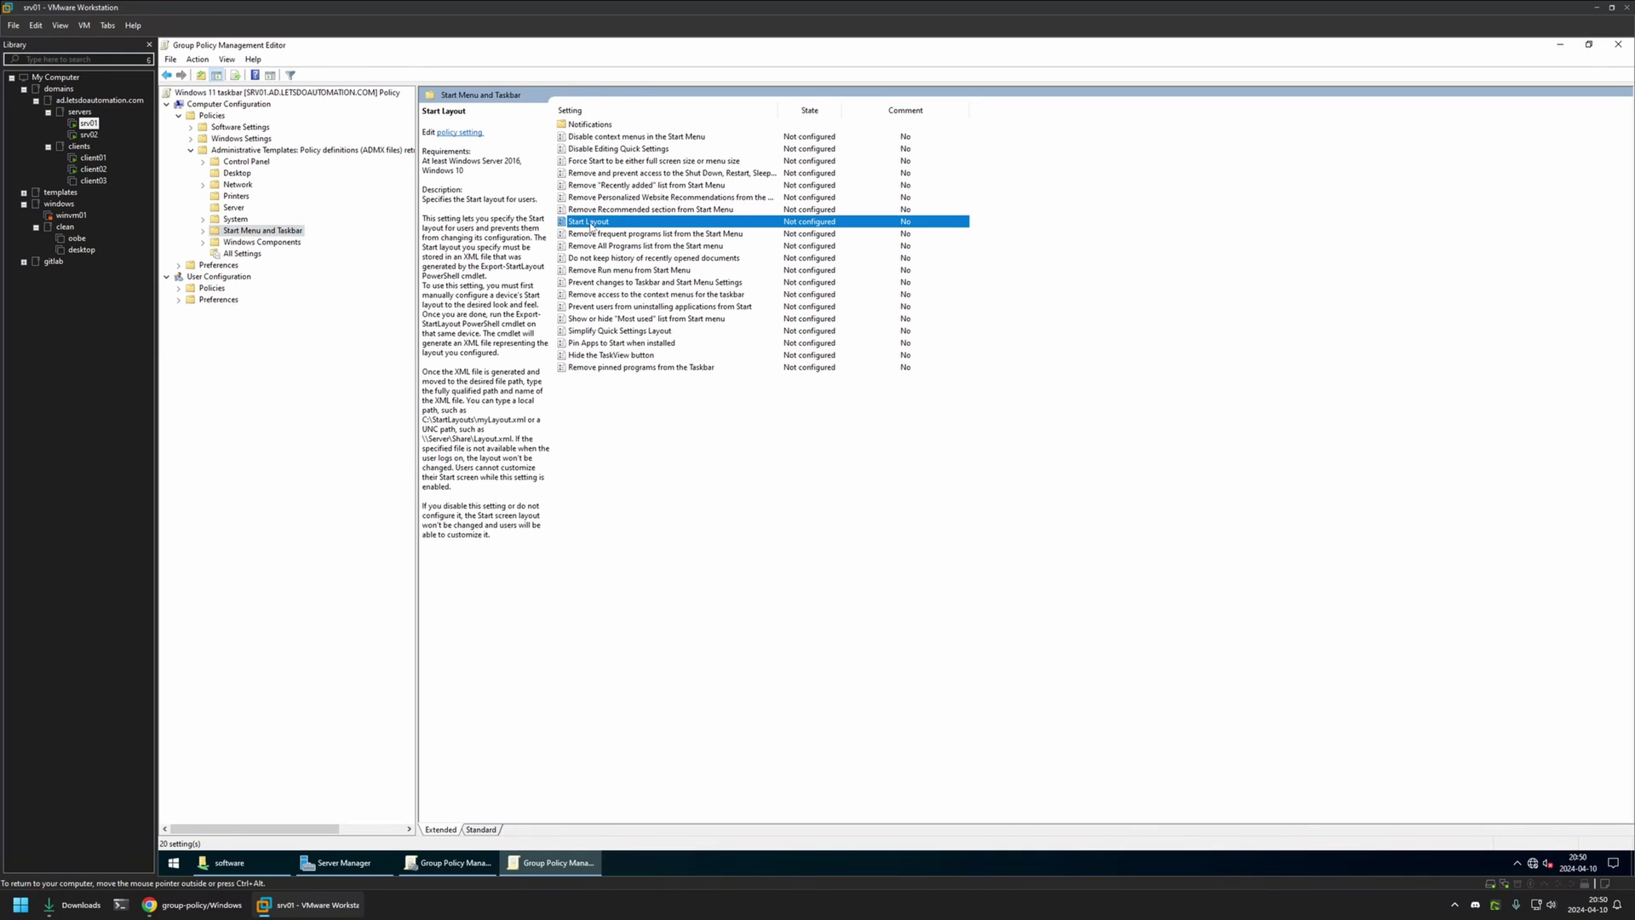
double_click(627, 226)
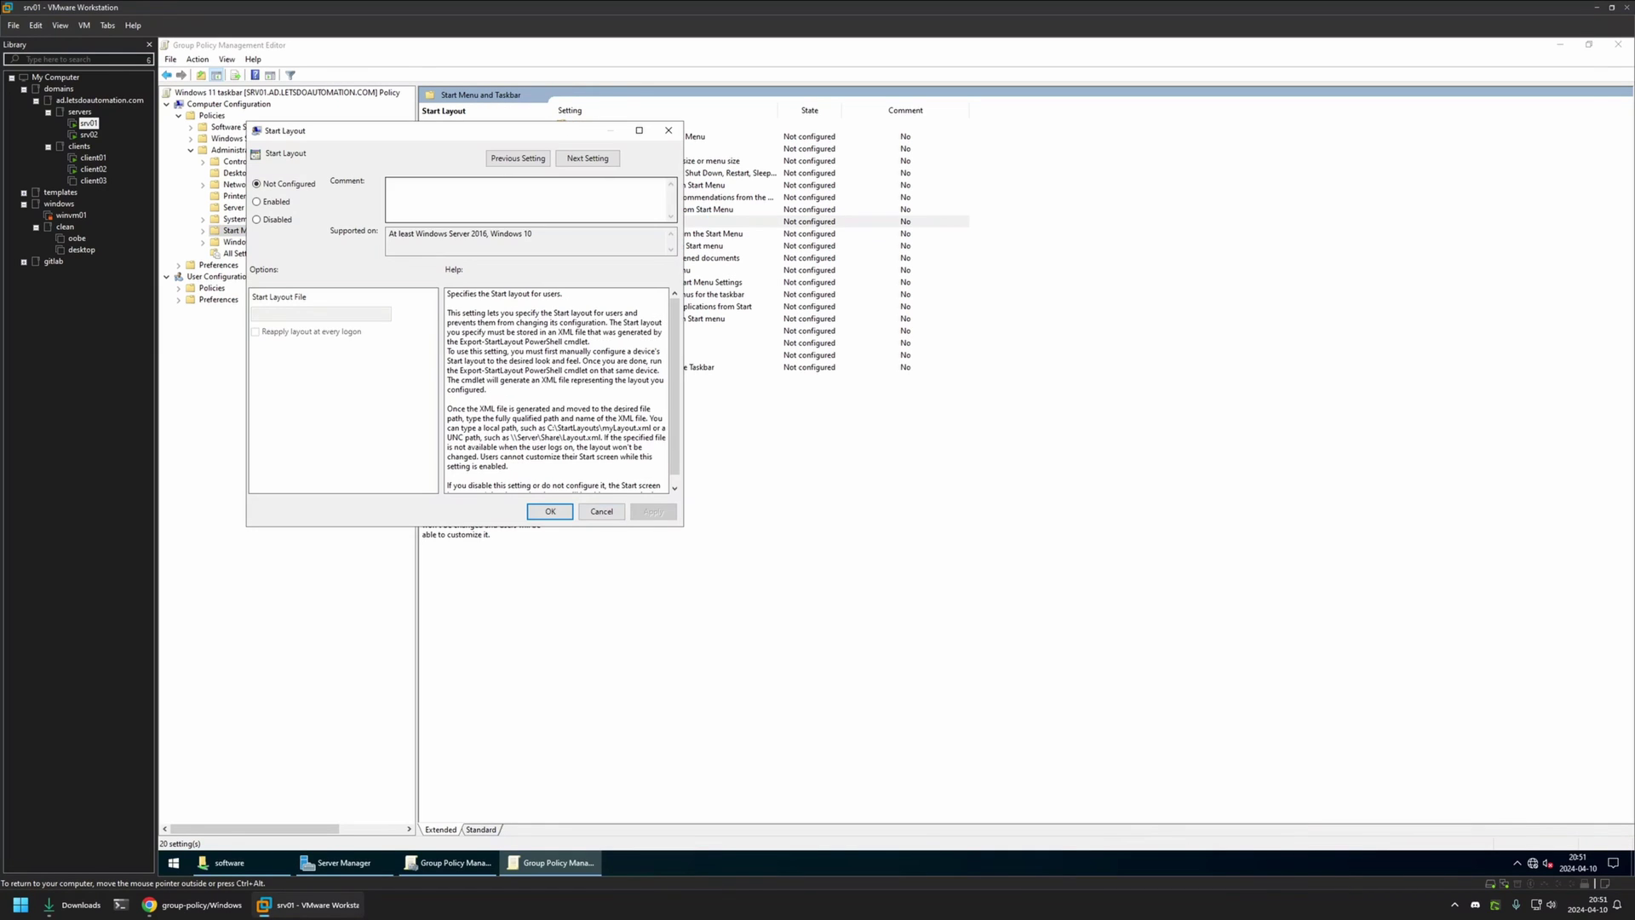
drag(431, 135, 820, 179)
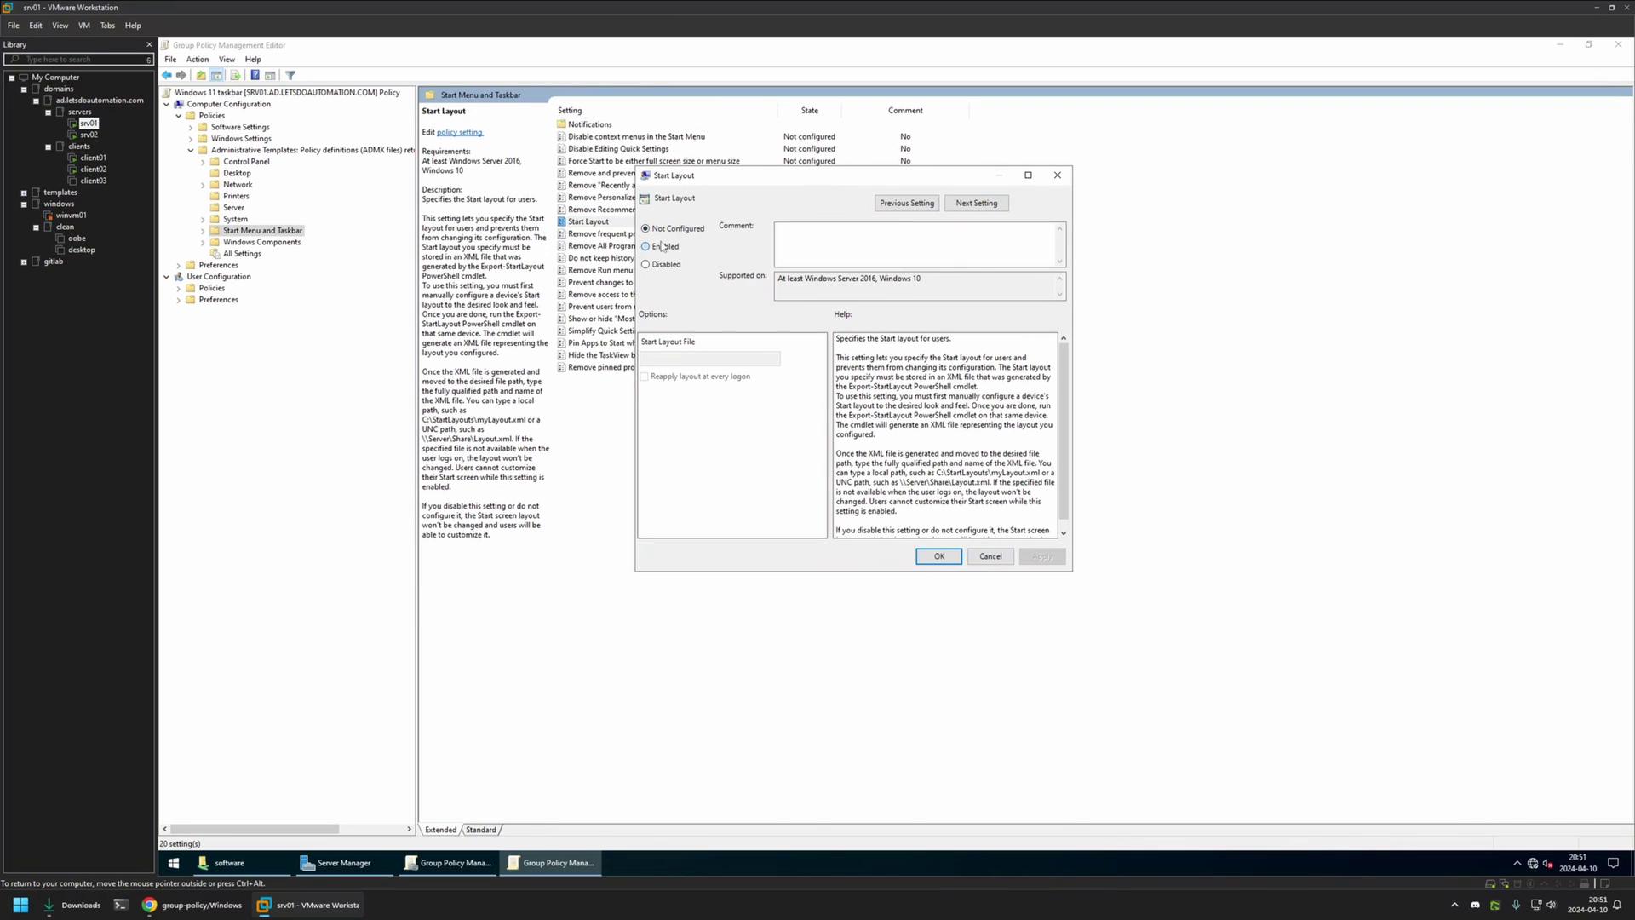
click(663, 246)
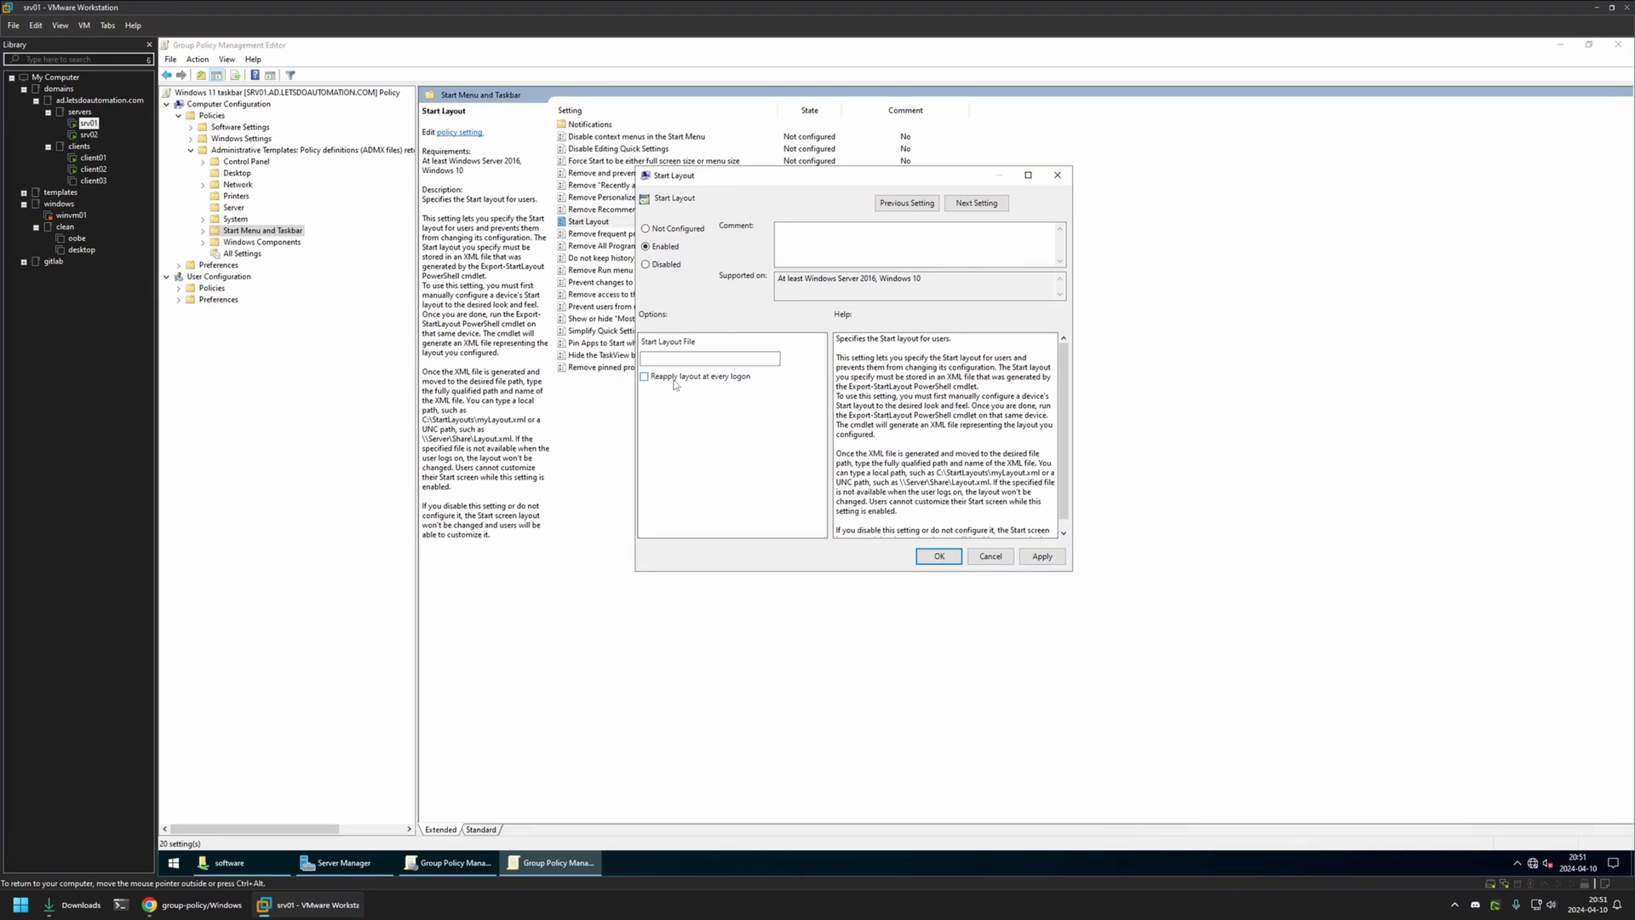
Set the Start Layout File to \\srv02\software\taskbar.xml without the leading quote, and apply.
click(242, 862)
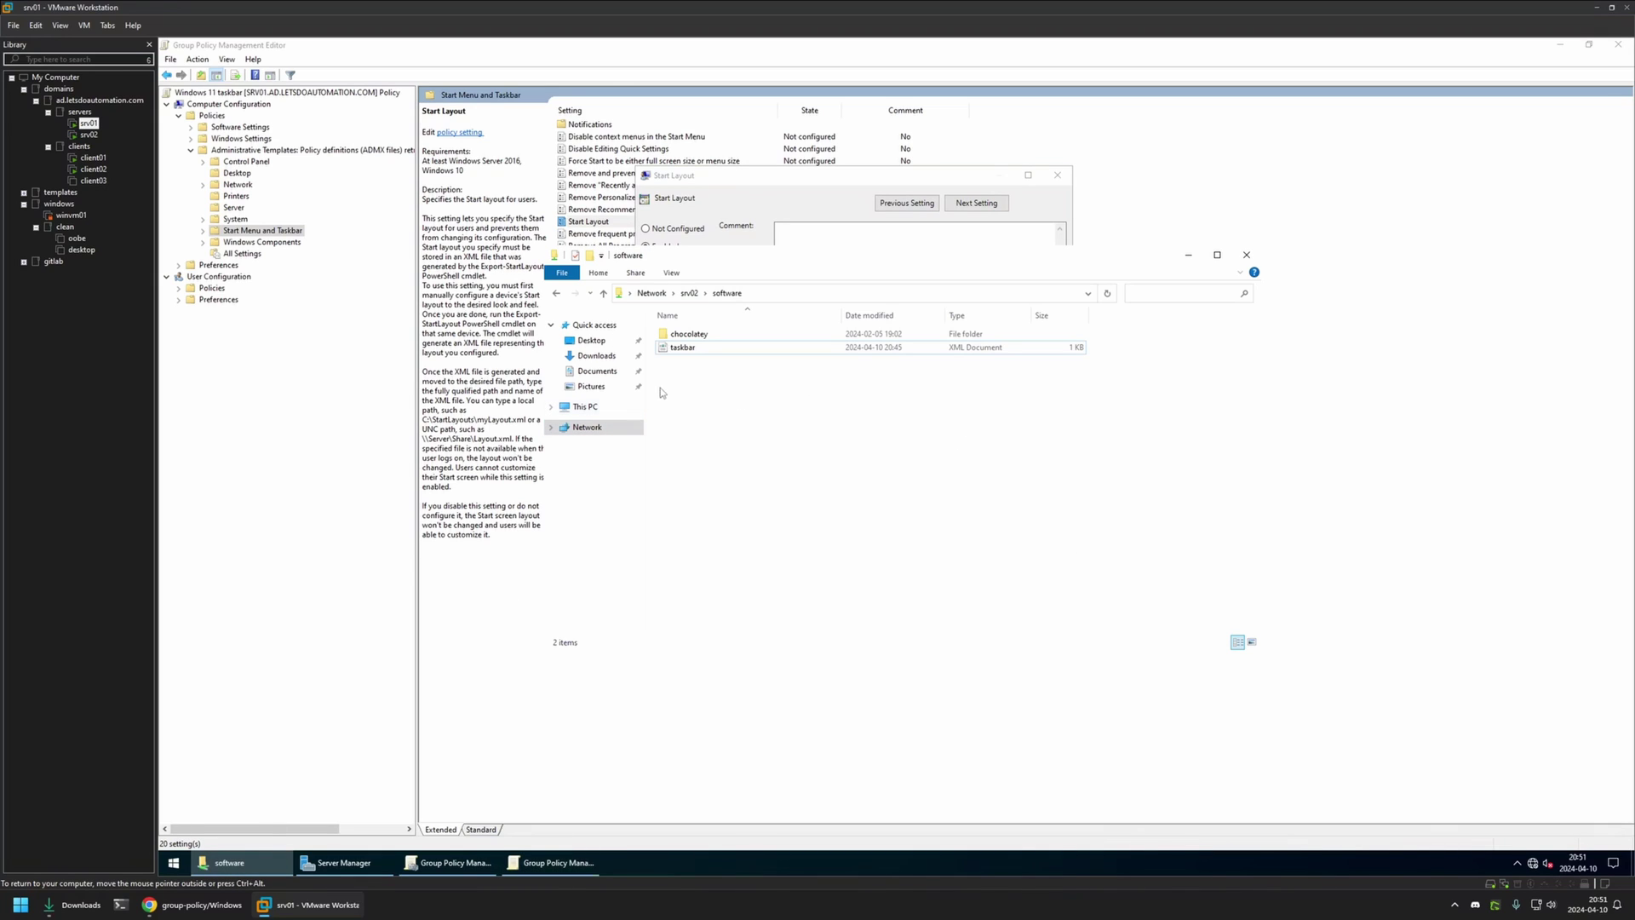
click(681, 349)
right_click(681, 351)
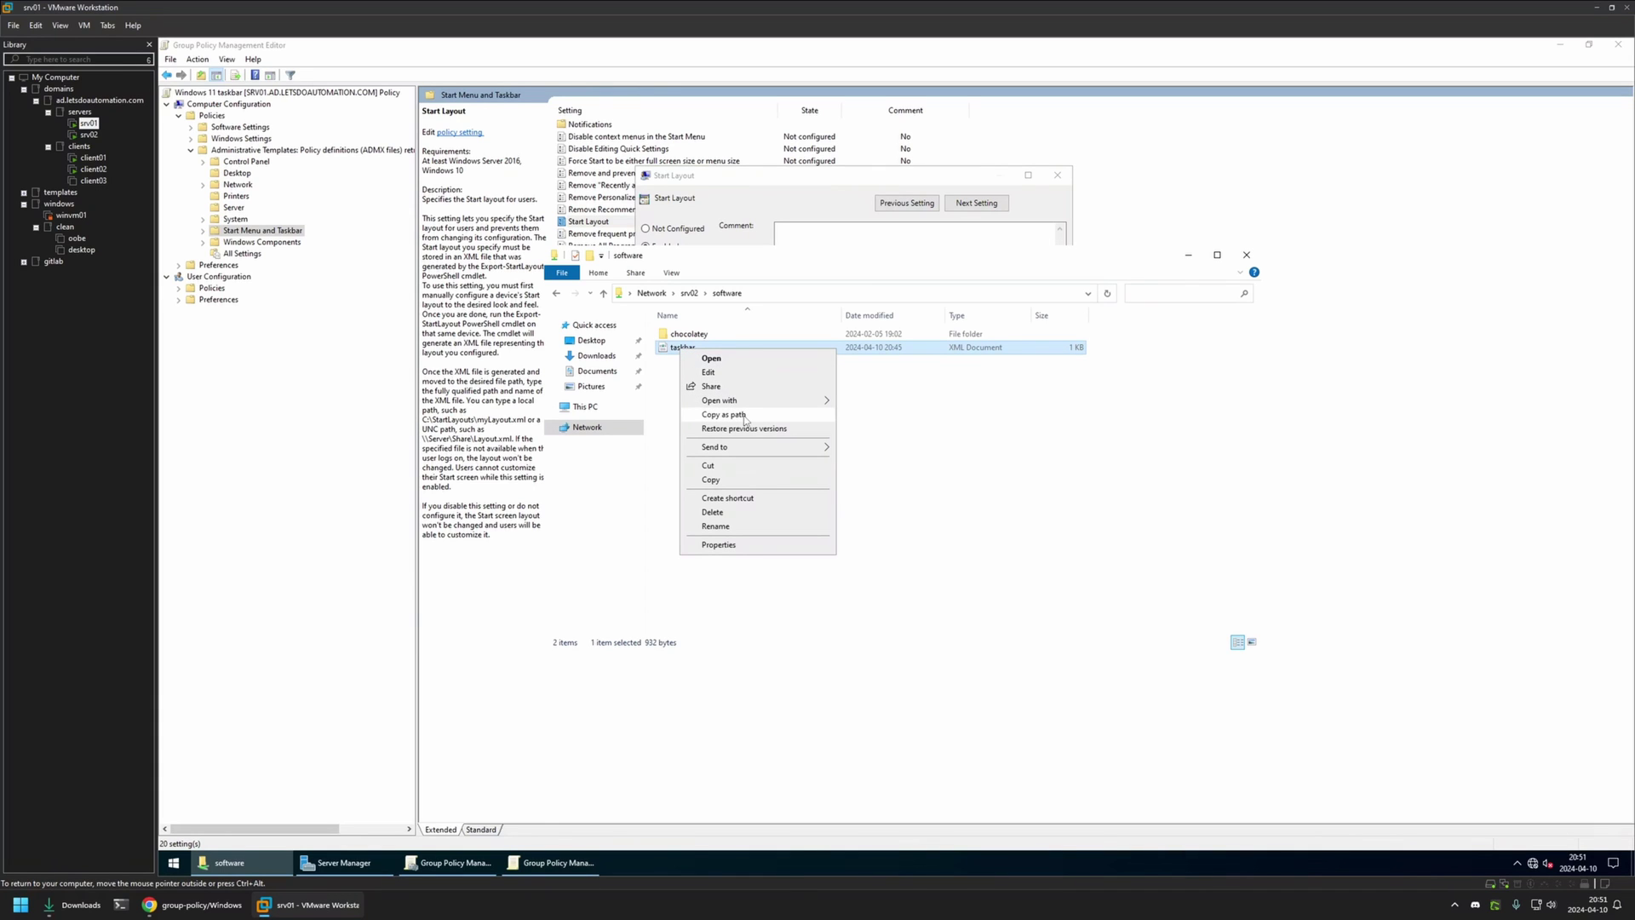
click(744, 416)
click(722, 190)
click(710, 359)
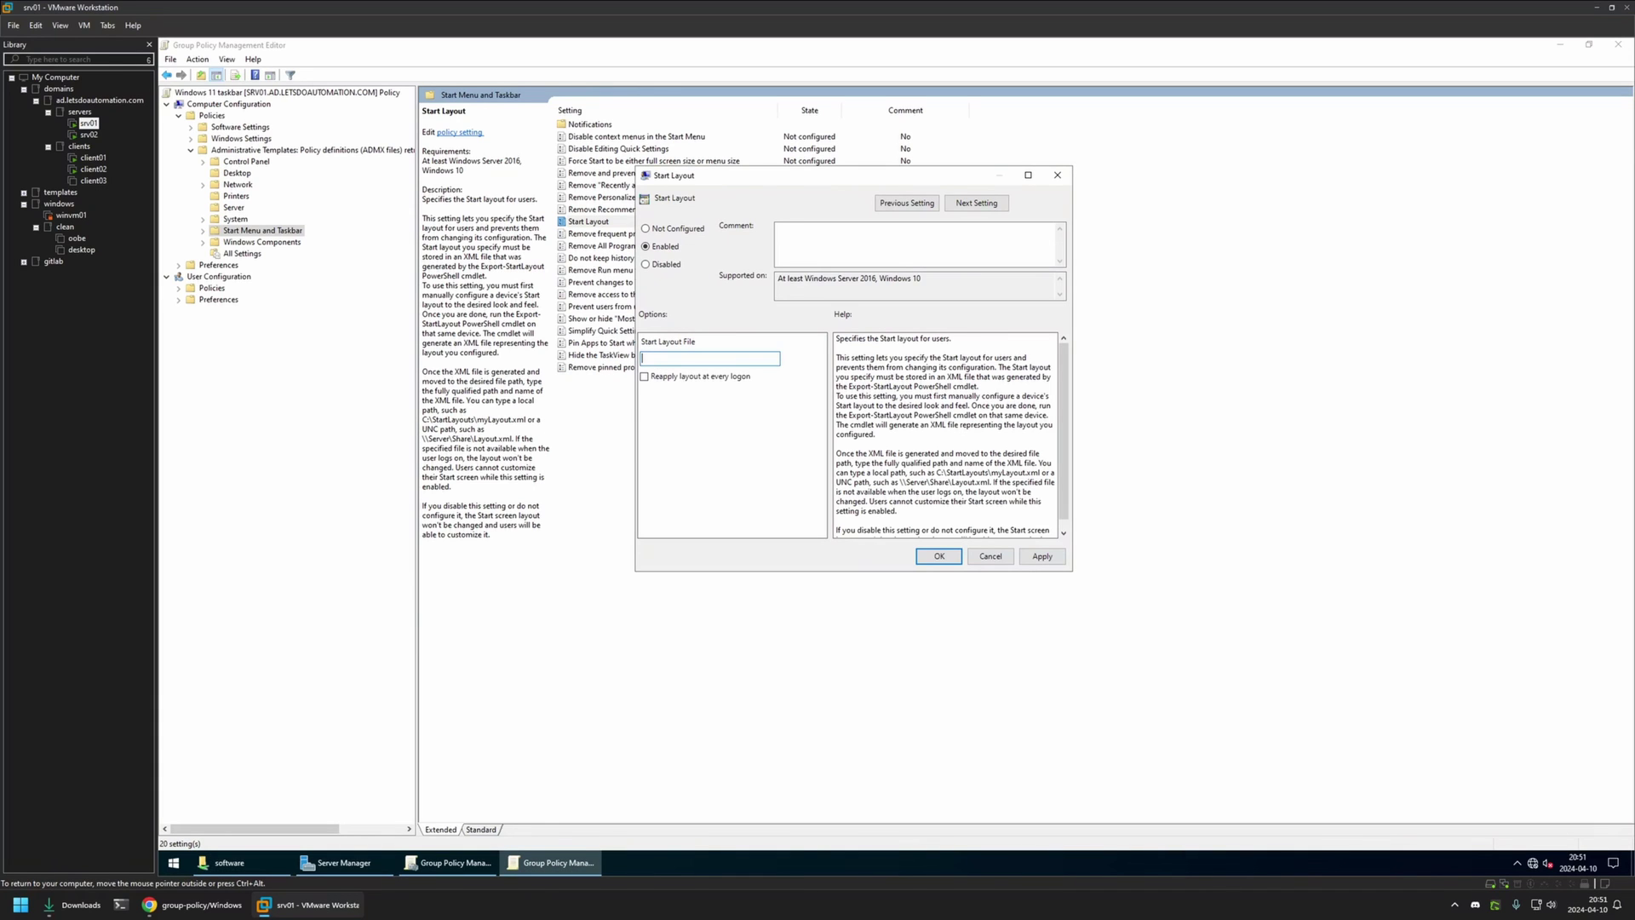
key(ctrl+v)
key(BackSpace)
click(1042, 555)
click(938, 557)
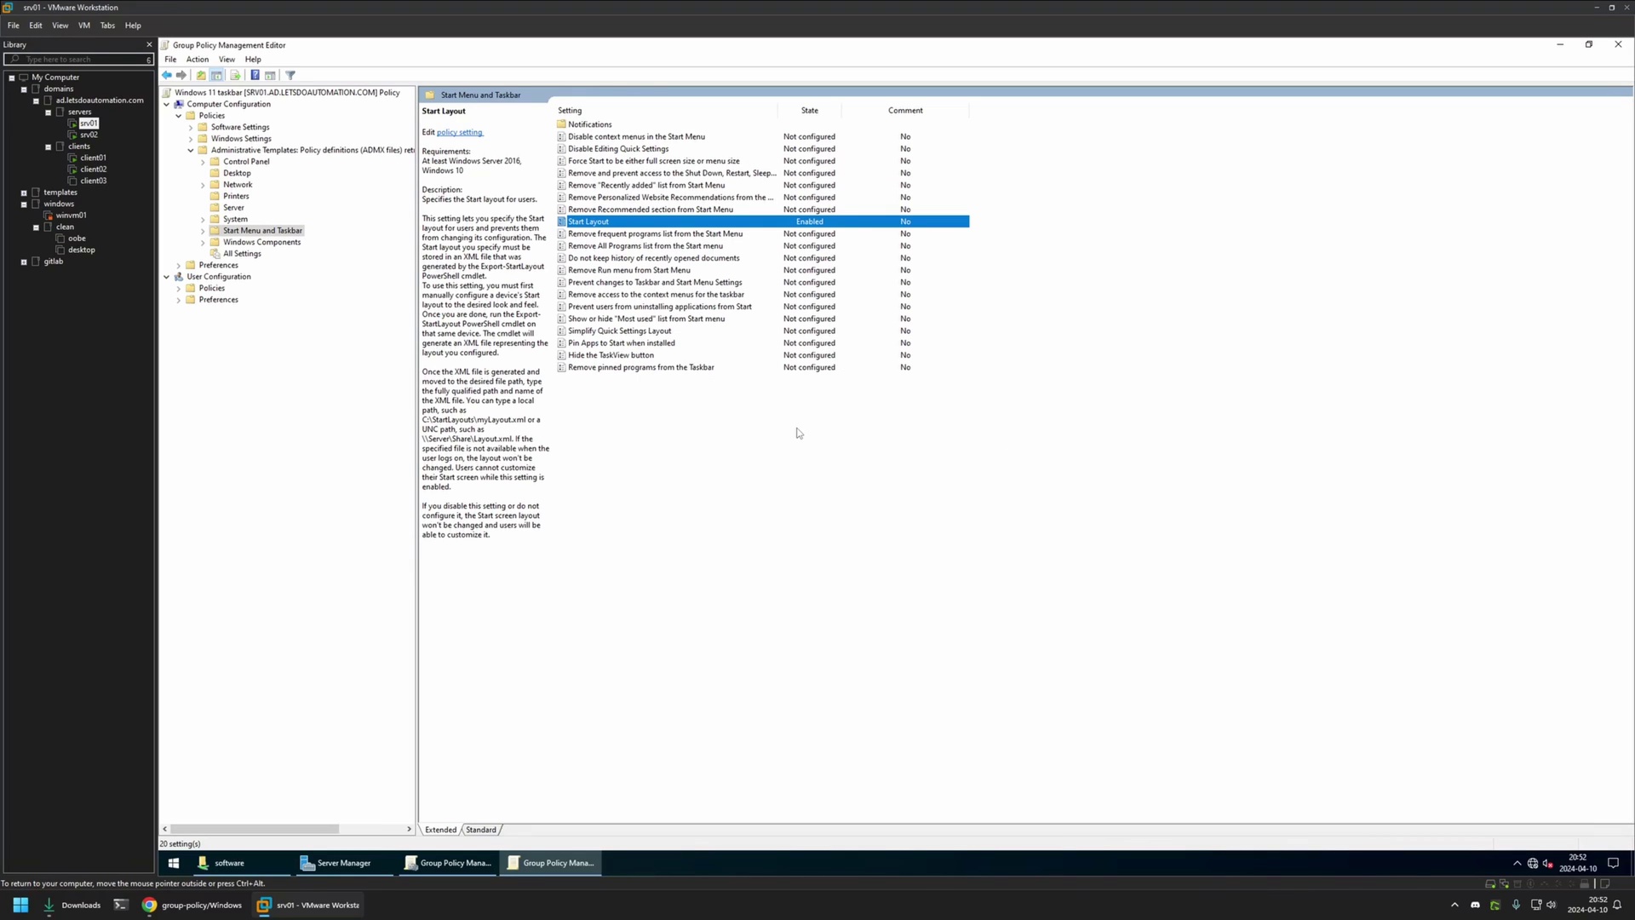
click(1617, 43)
Apply the Windows 11 WMI filter to the Windows 11 taskbar GPO.
click(494, 211)
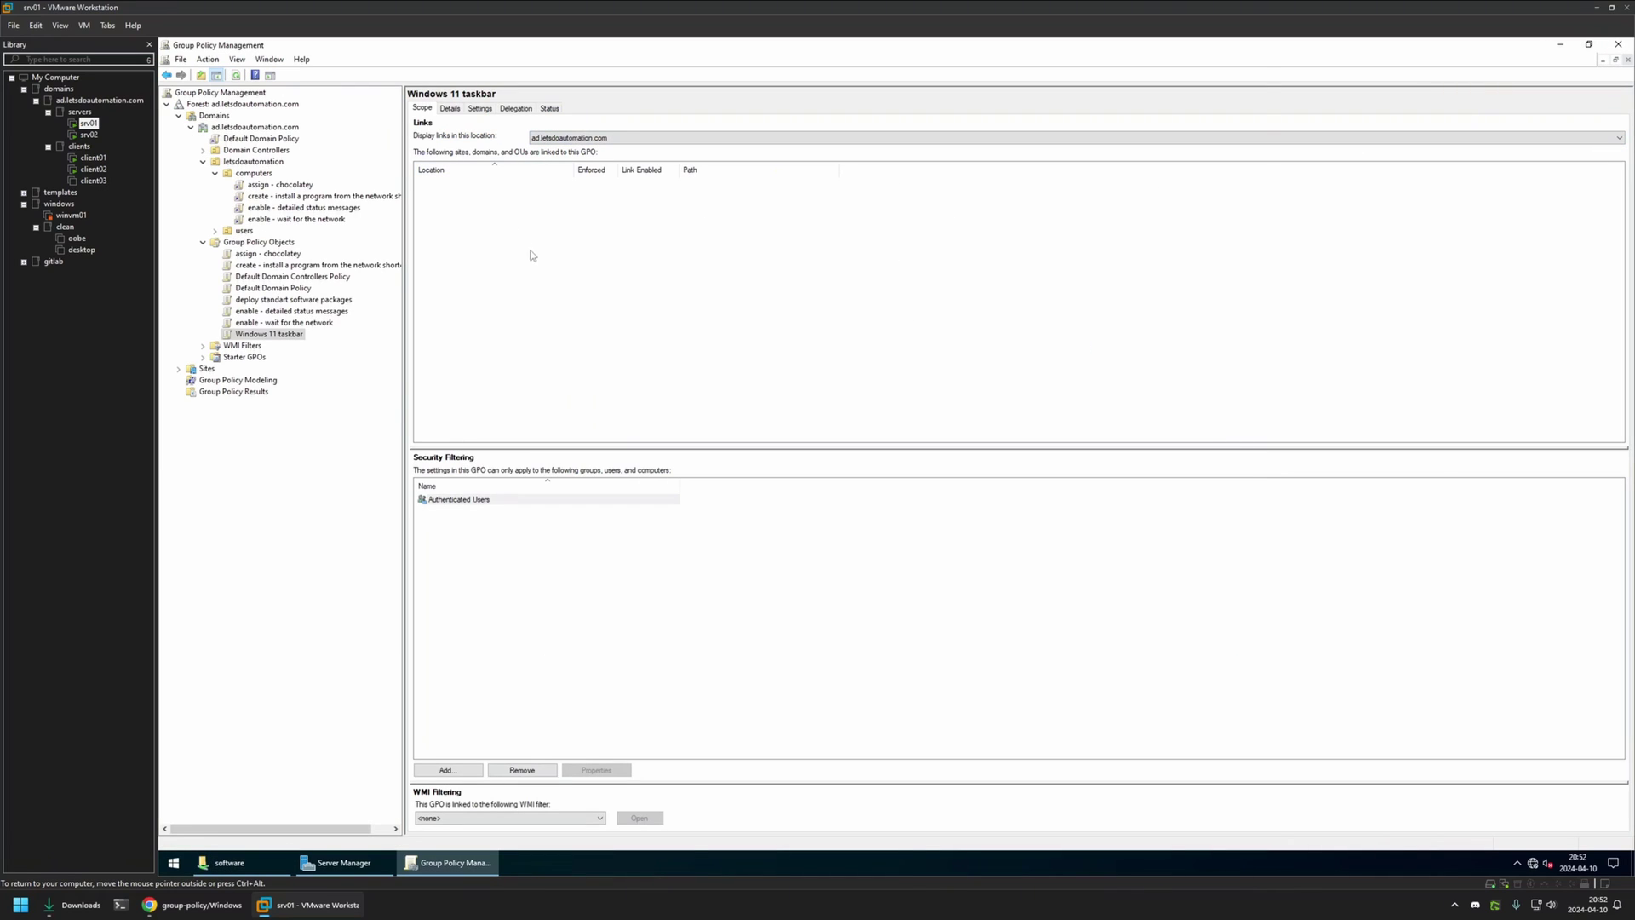
click(452, 817)
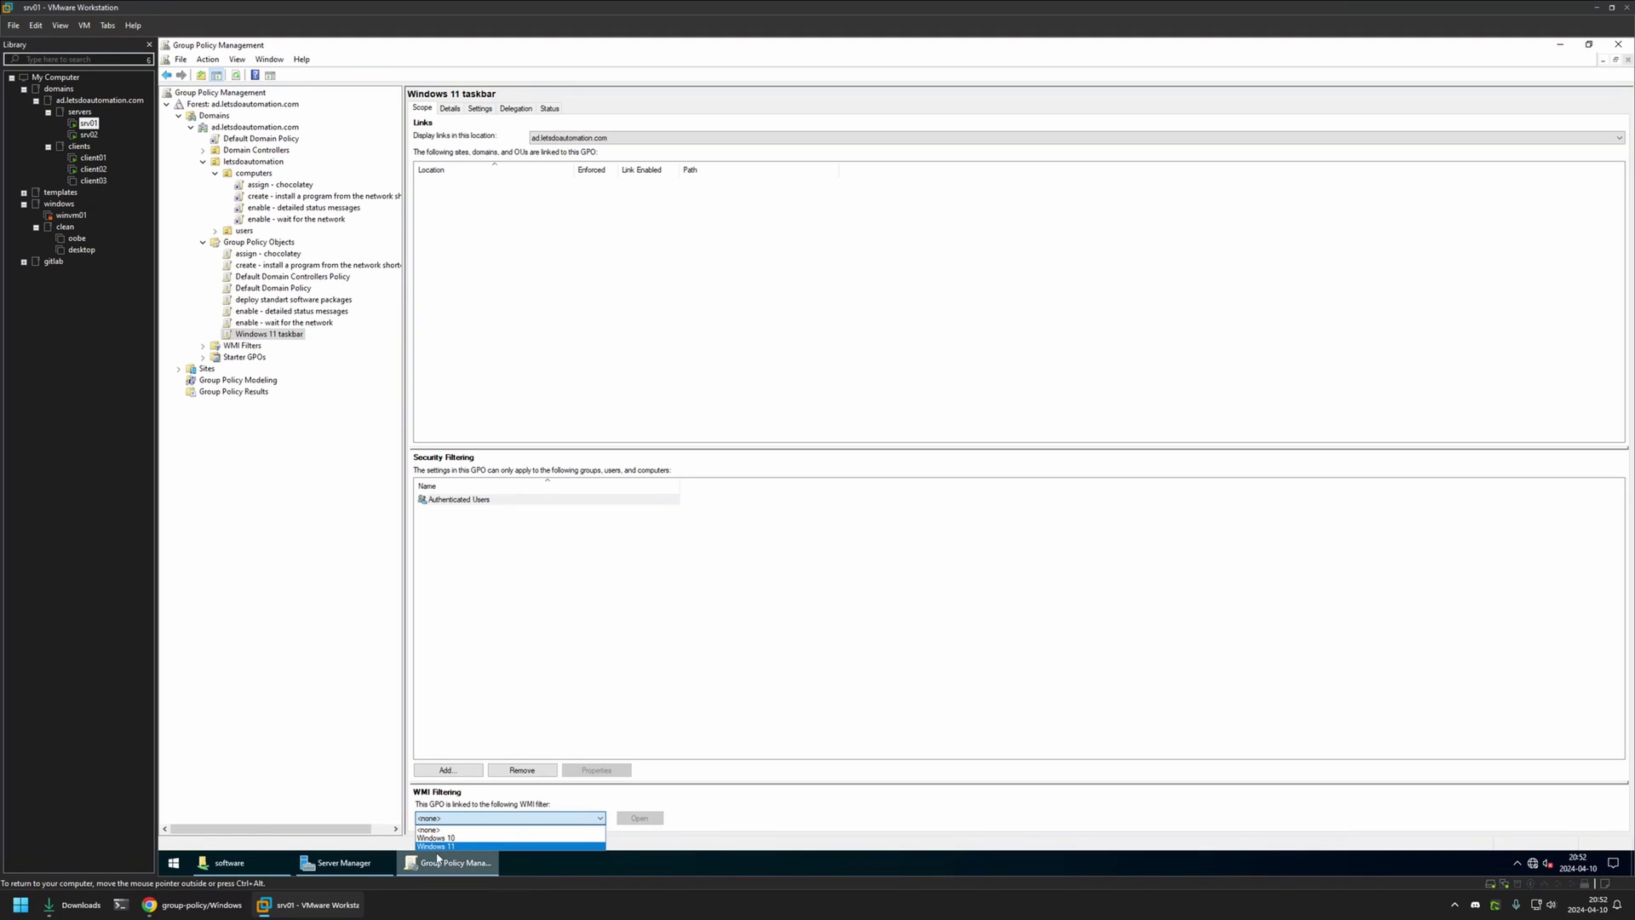
click(451, 847)
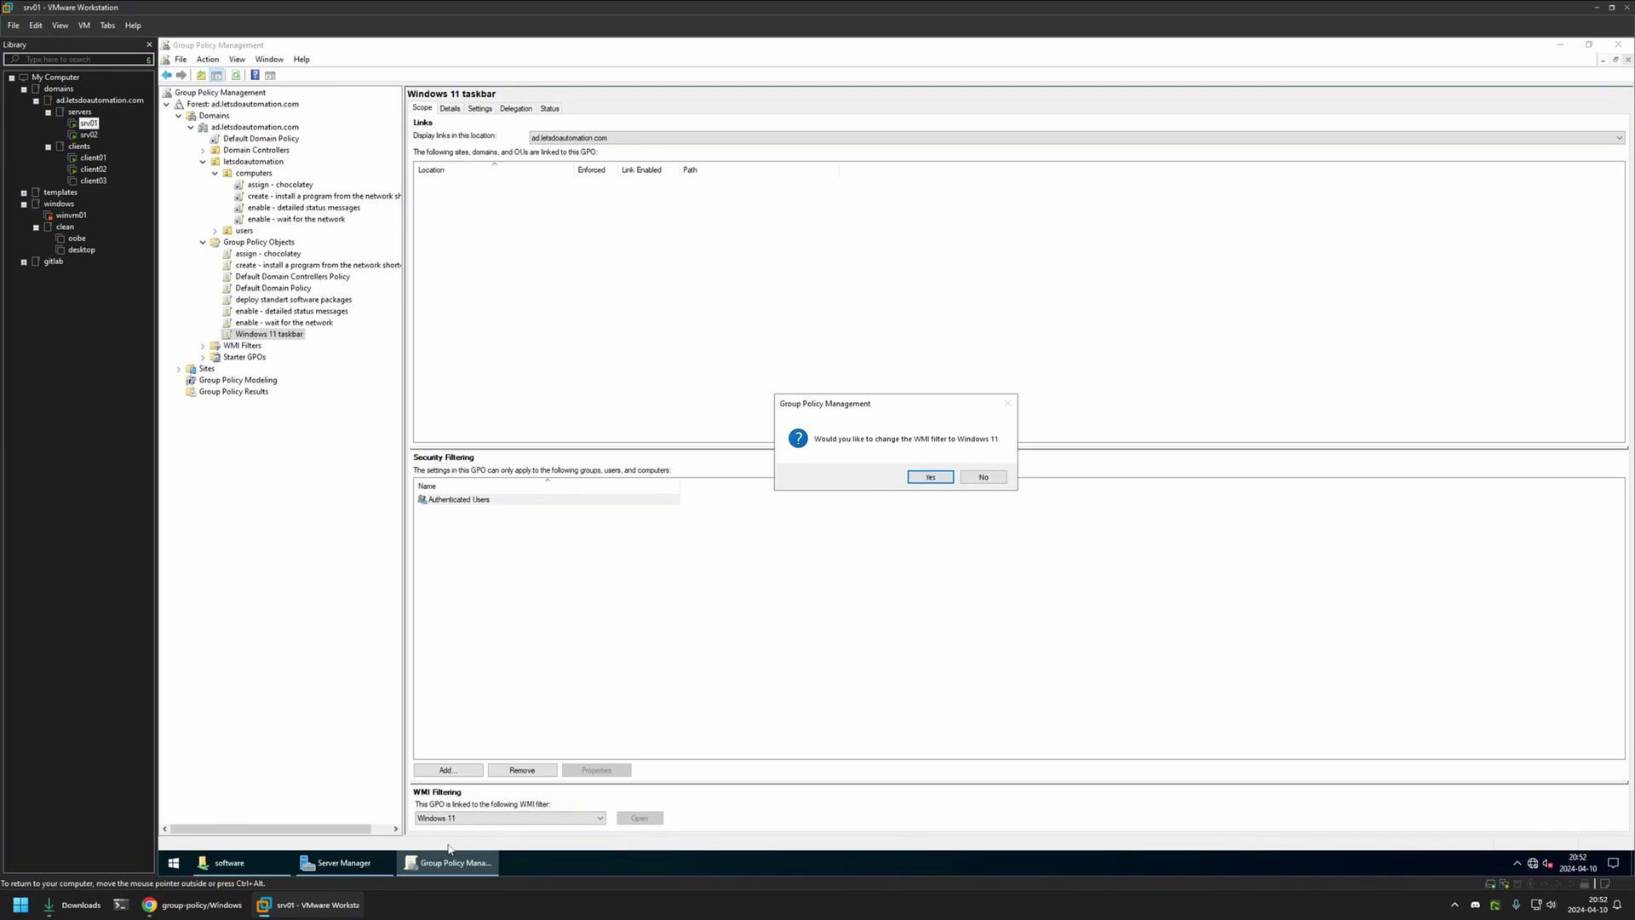
click(928, 478)
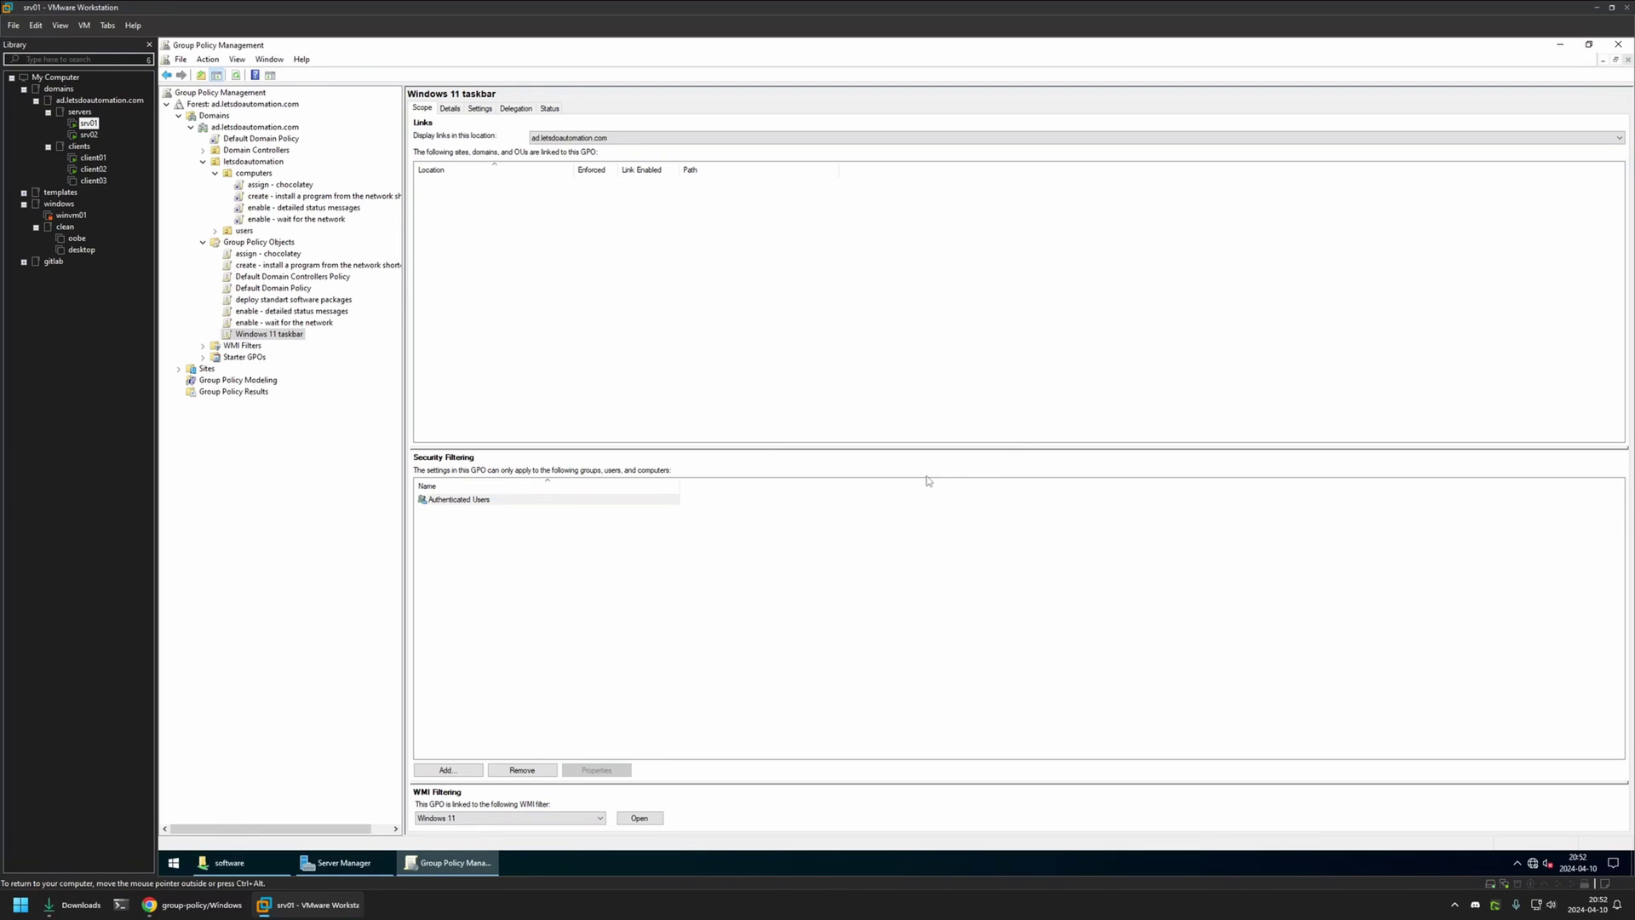
Set the GPO Status to User configuration settings disabled.
click(448, 109)
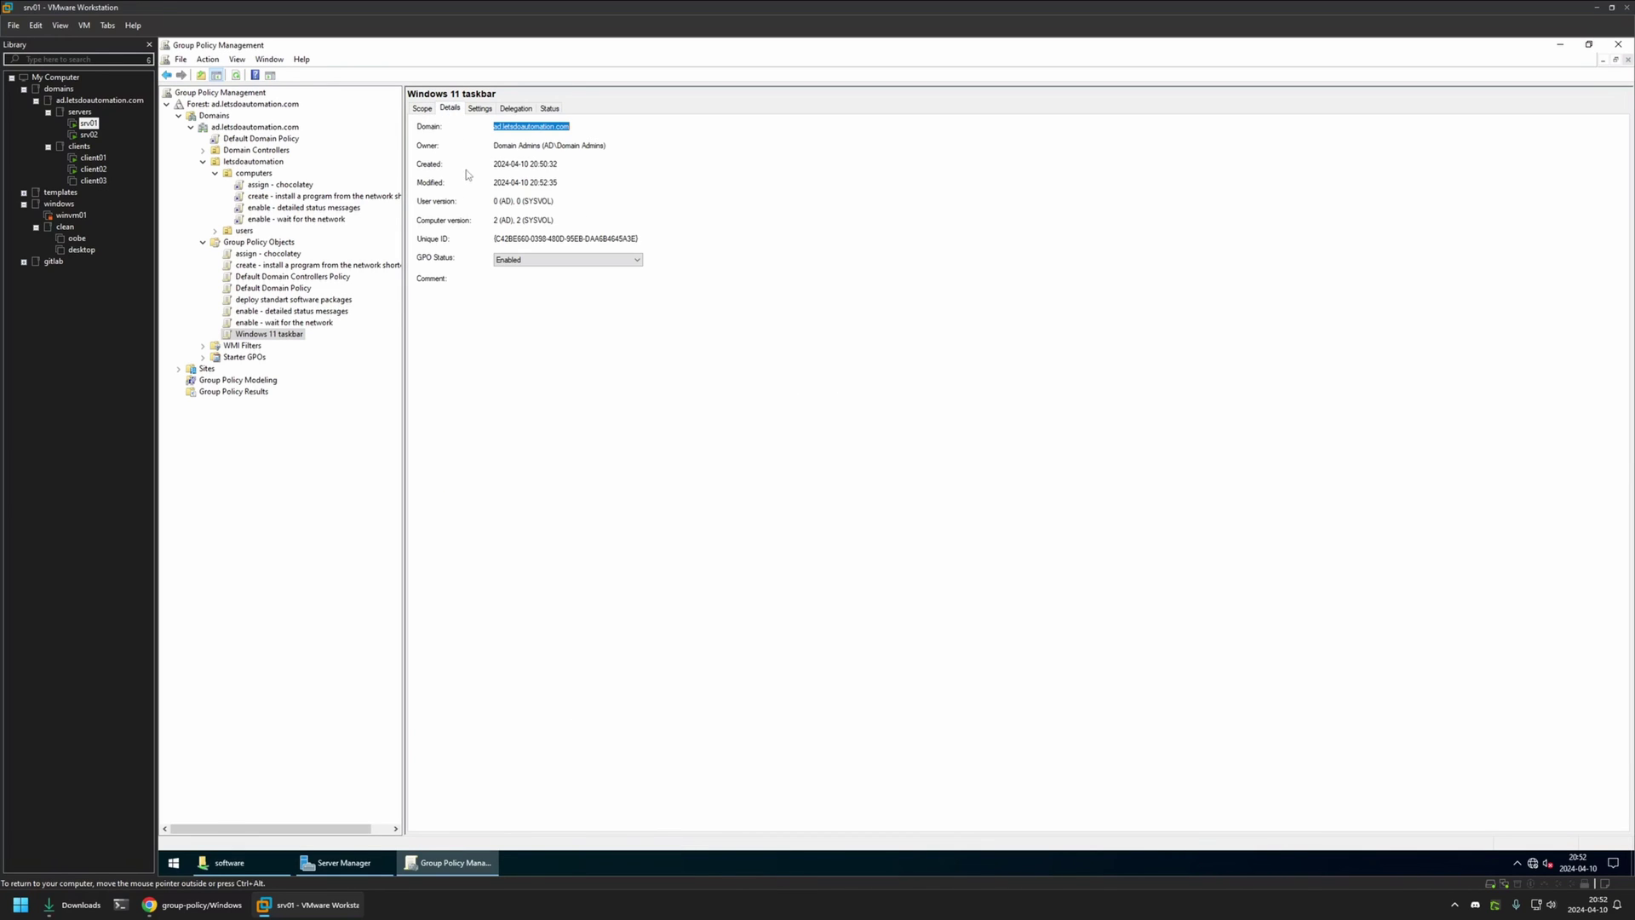
click(509, 262)
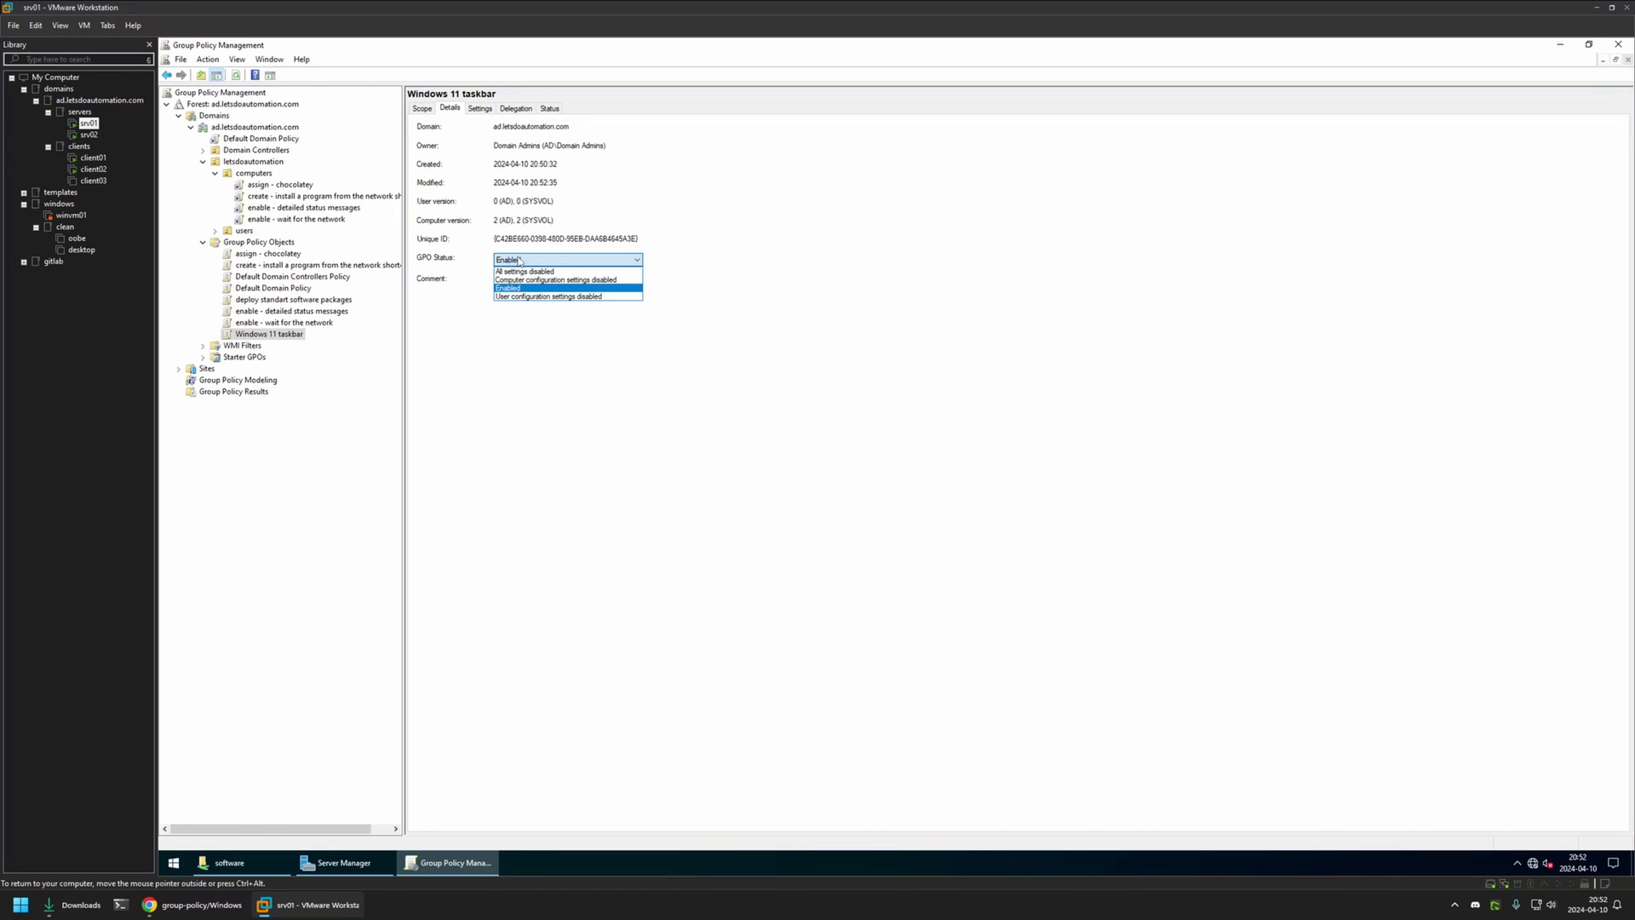
click(528, 300)
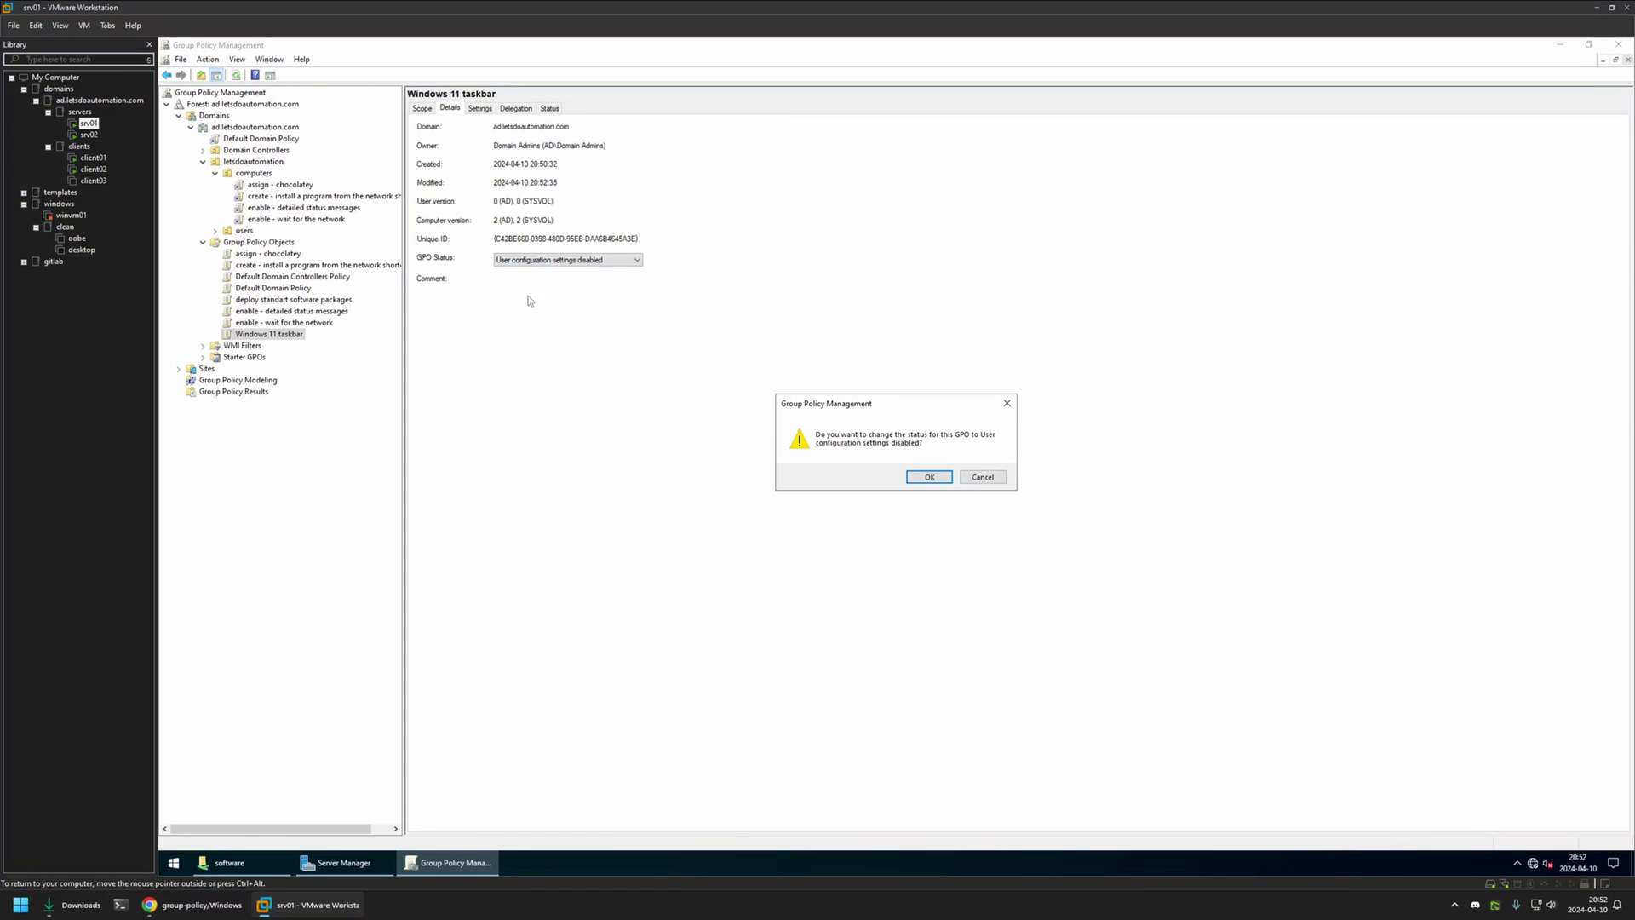
click(928, 478)
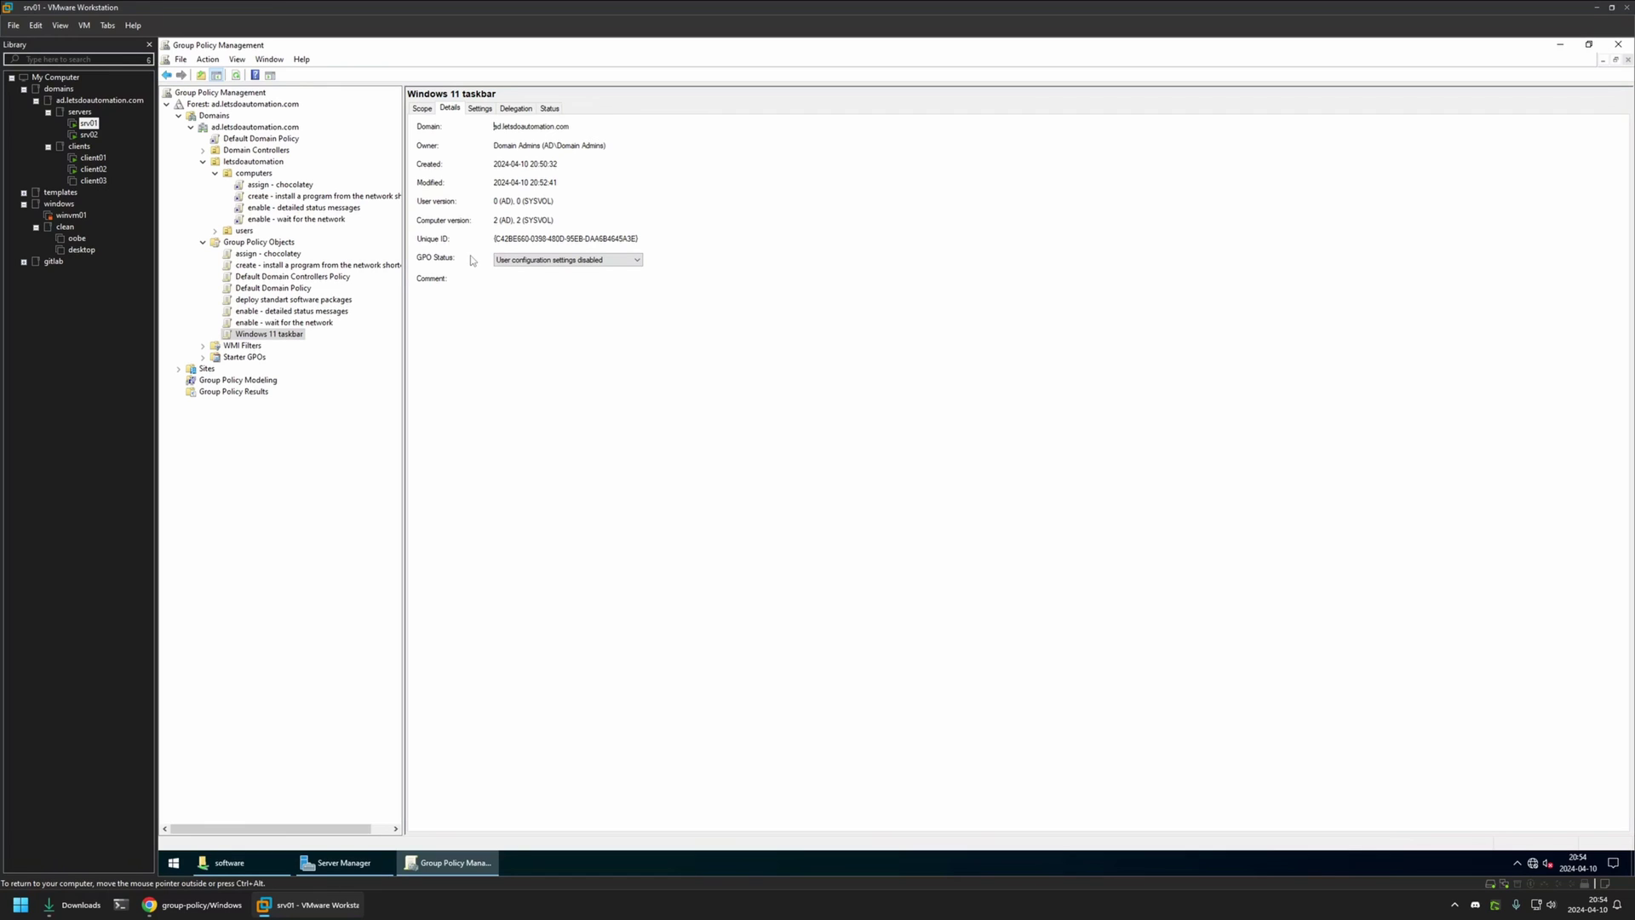
Drag the Windows 11 taskbar GPO onto the computers OU to link it at order 5.
click(274, 172)
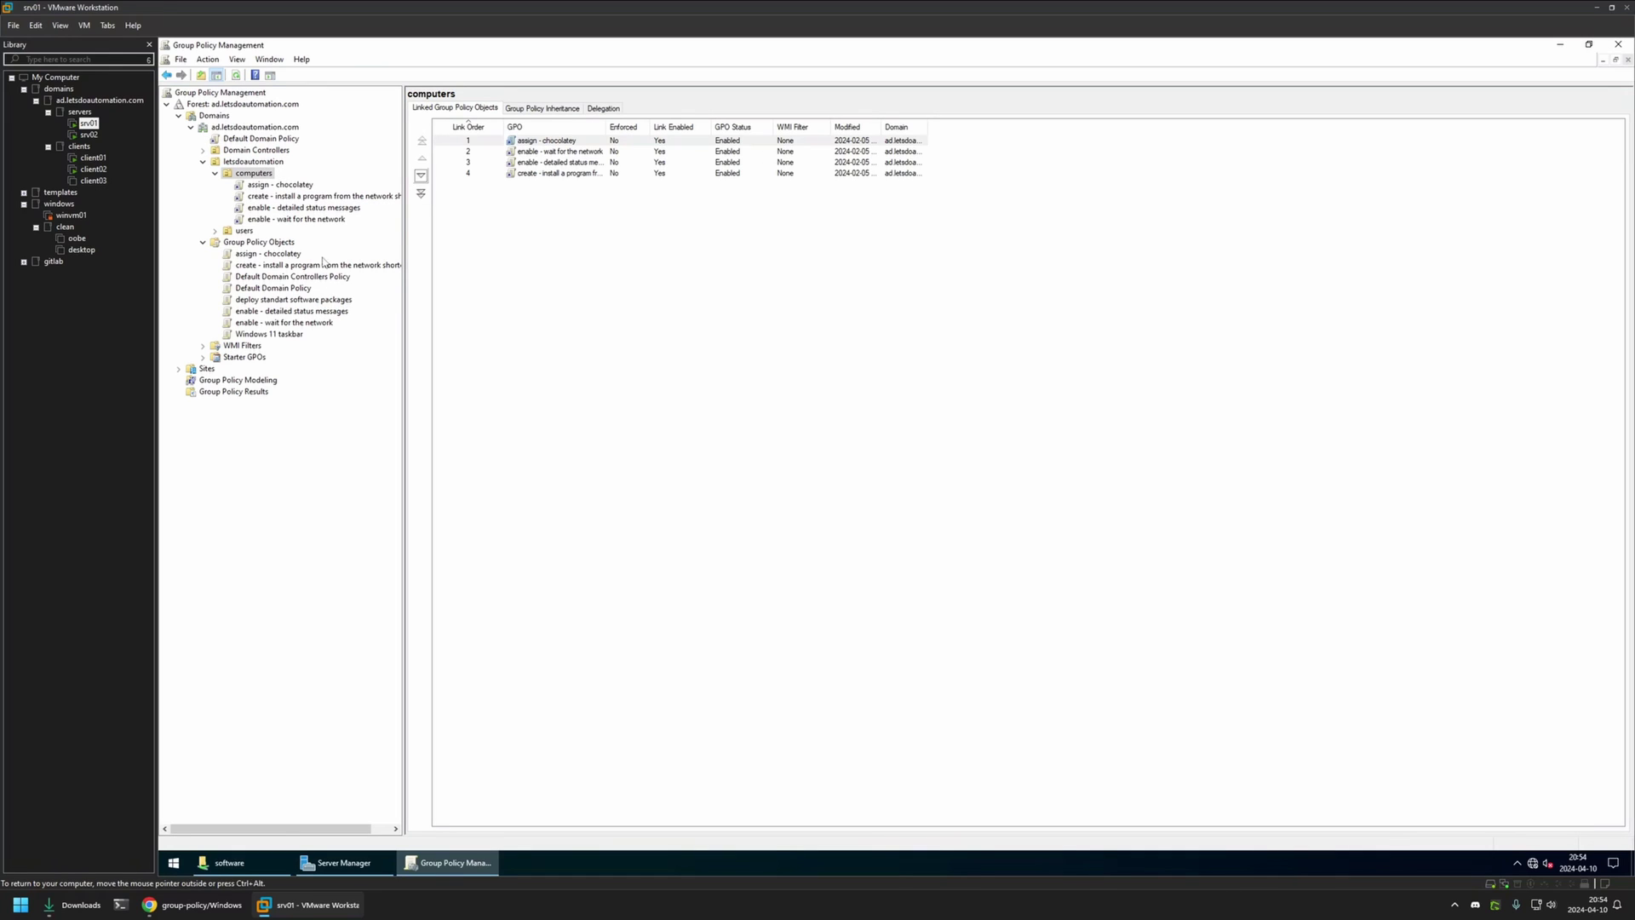
drag(290, 338, 266, 176)
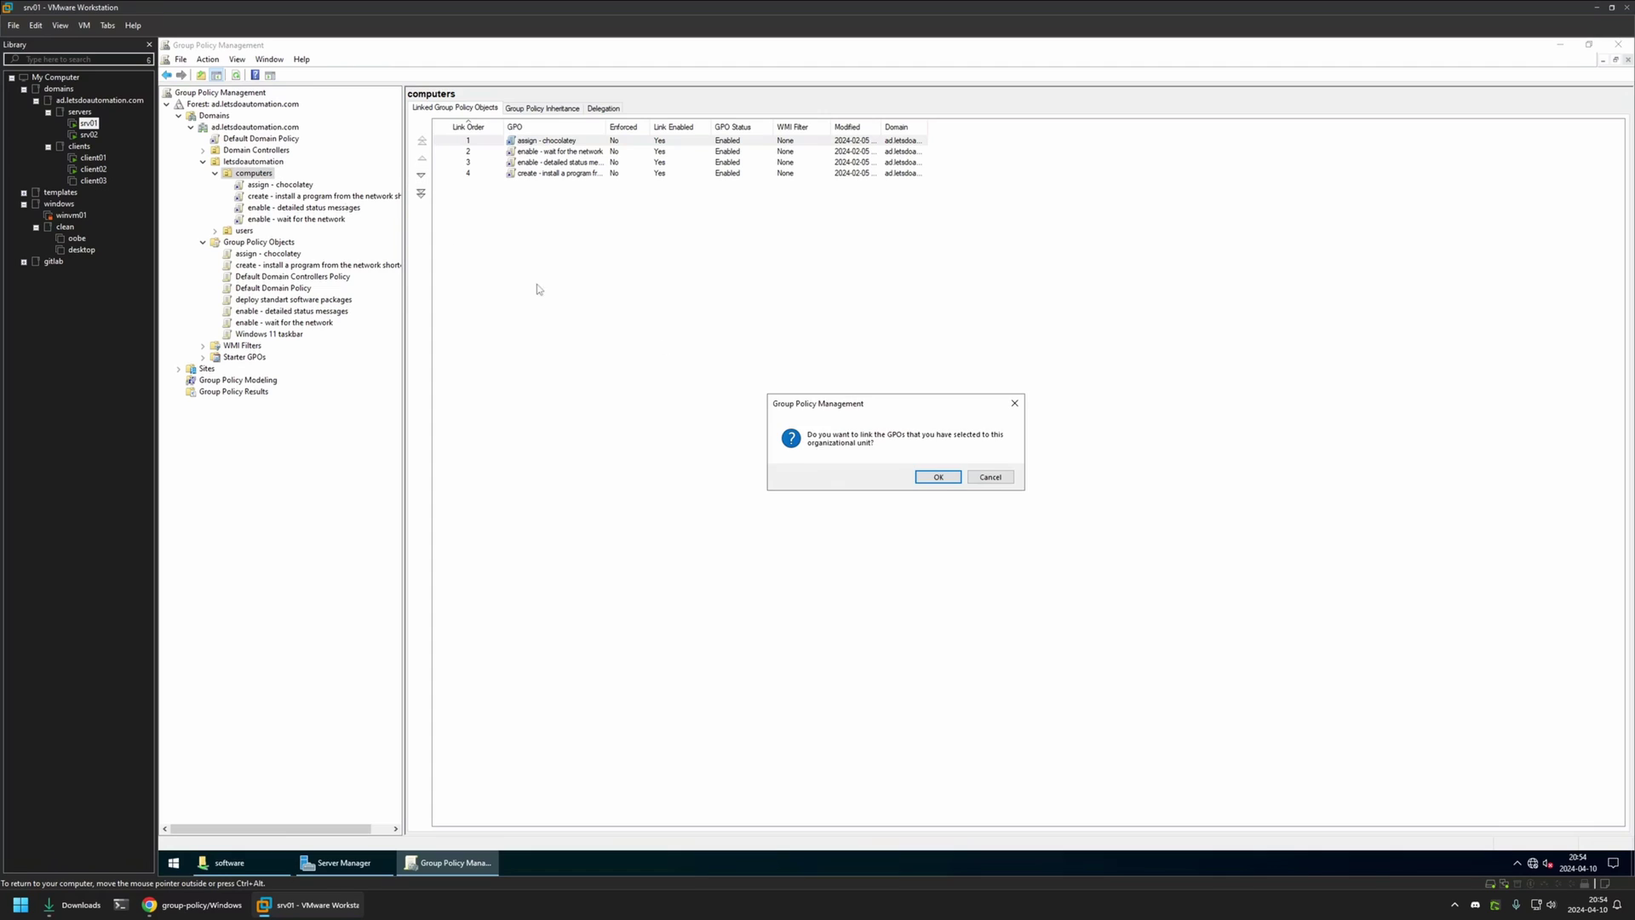
click(916, 480)
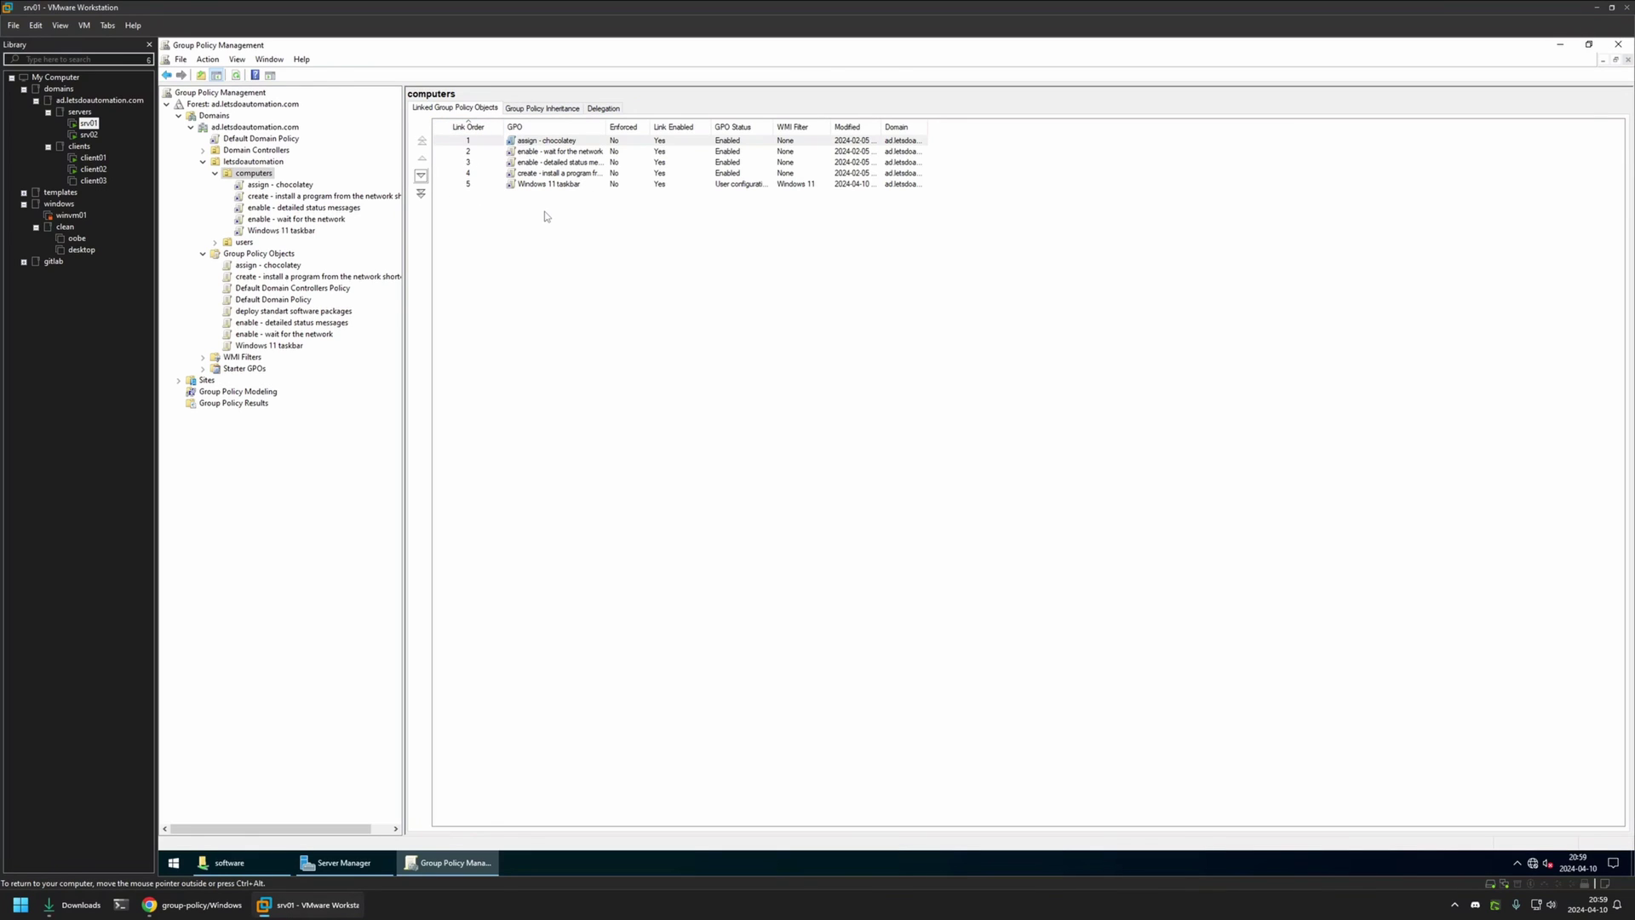
On client01, open a Command Prompt and run gpupdate to refresh computer and user policy.
click(93, 158)
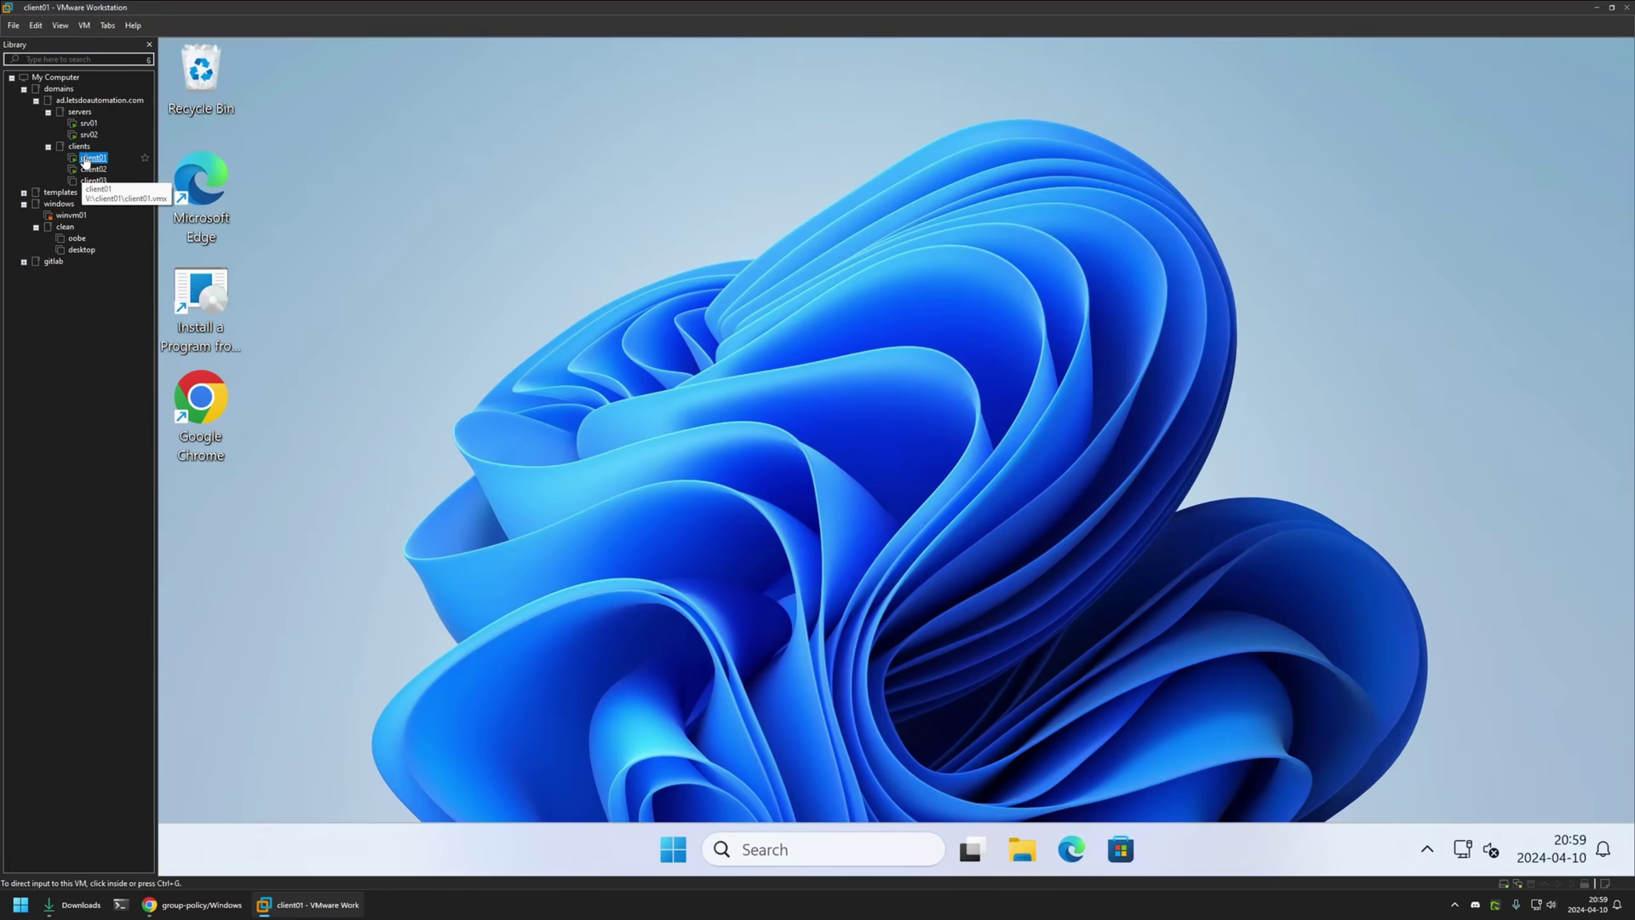
click(875, 600)
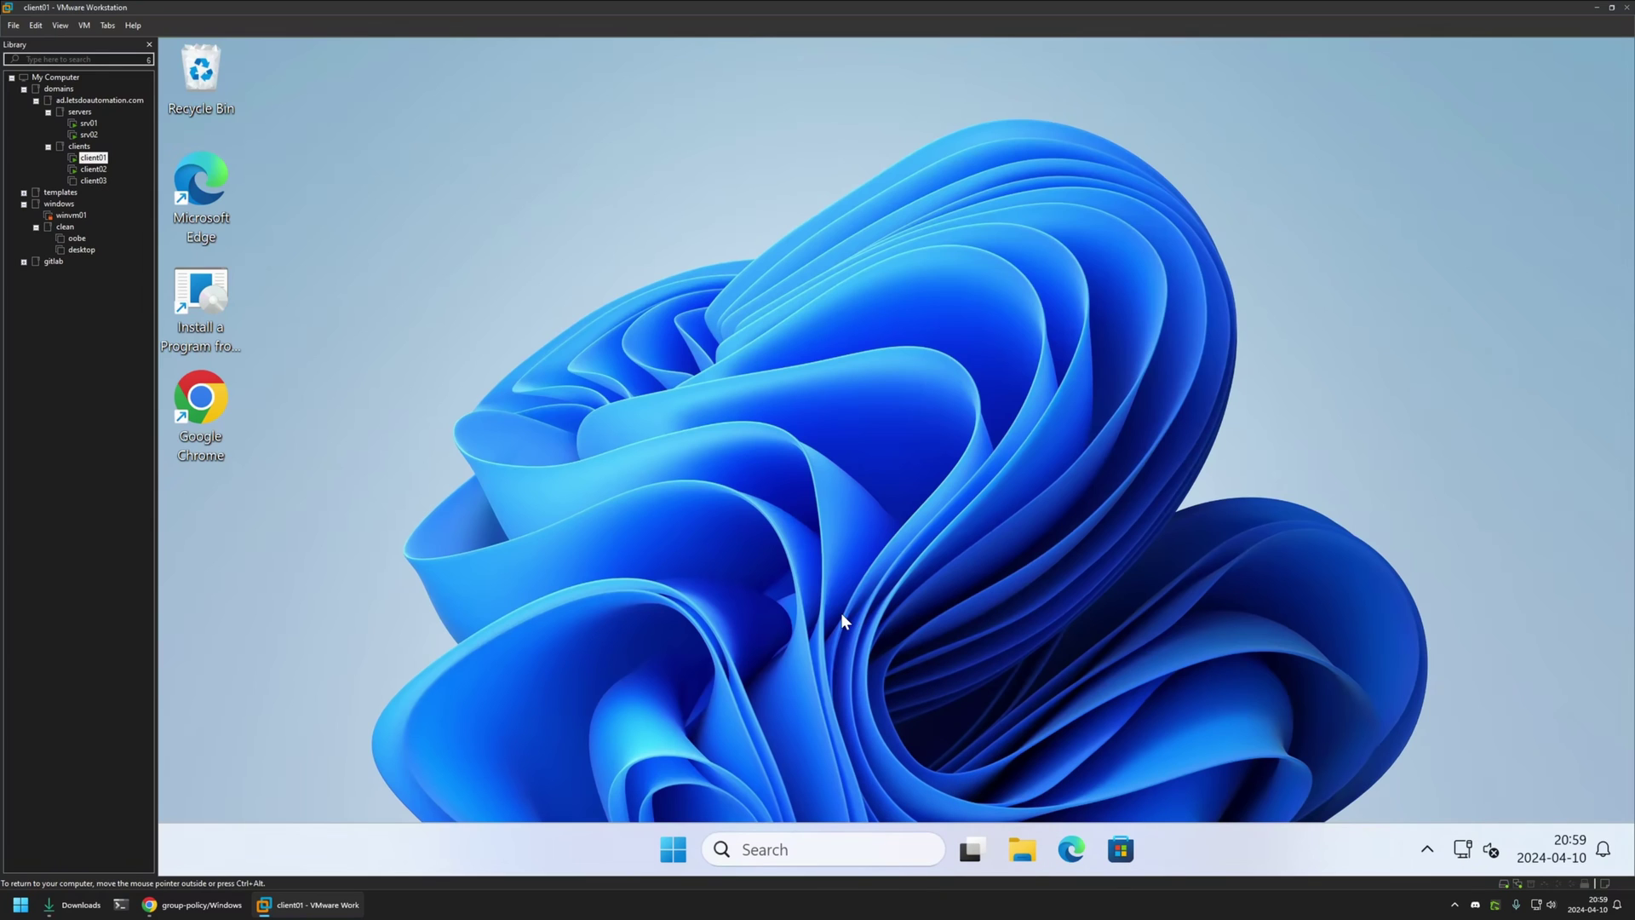
click(676, 846)
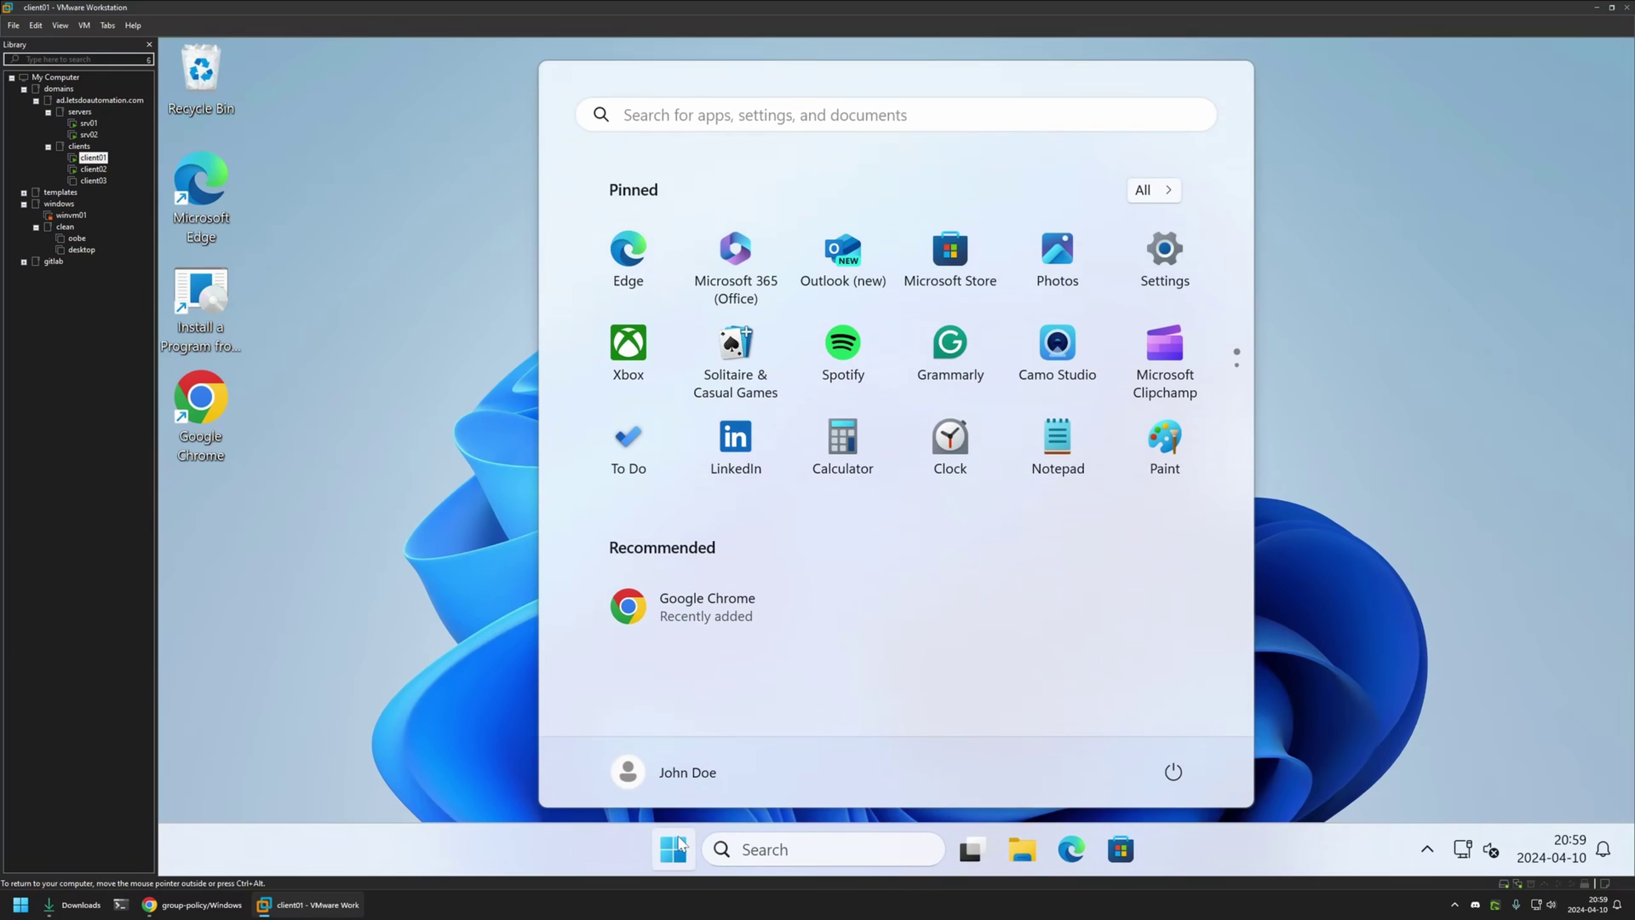
text(cmd)
key(Return)
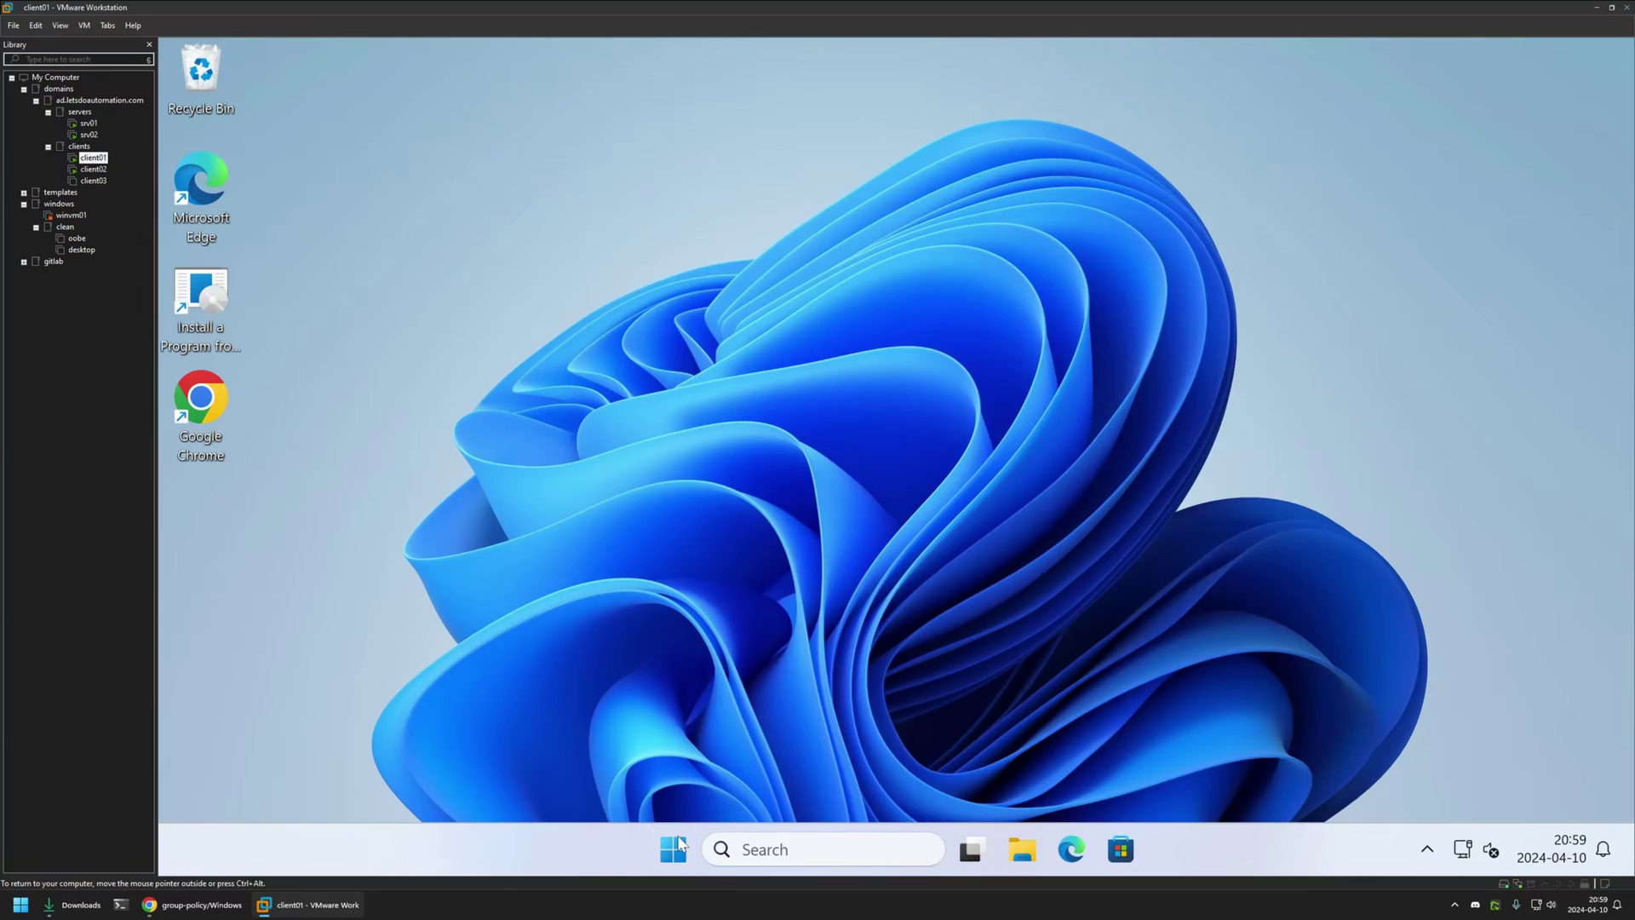
text(gpupdate)
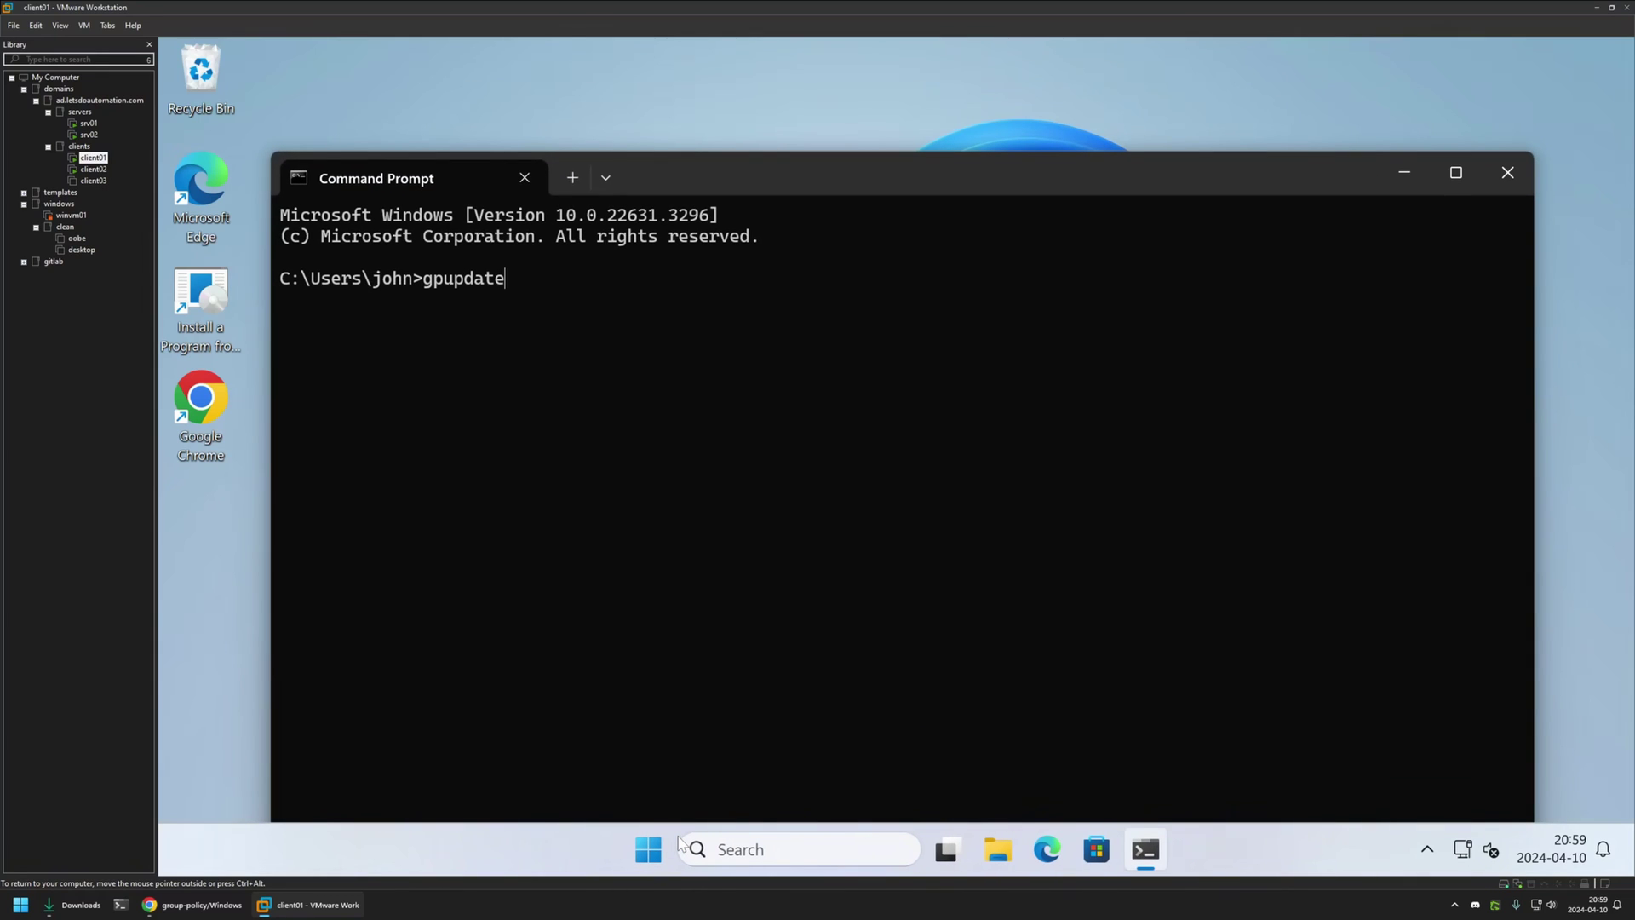
key(Return)
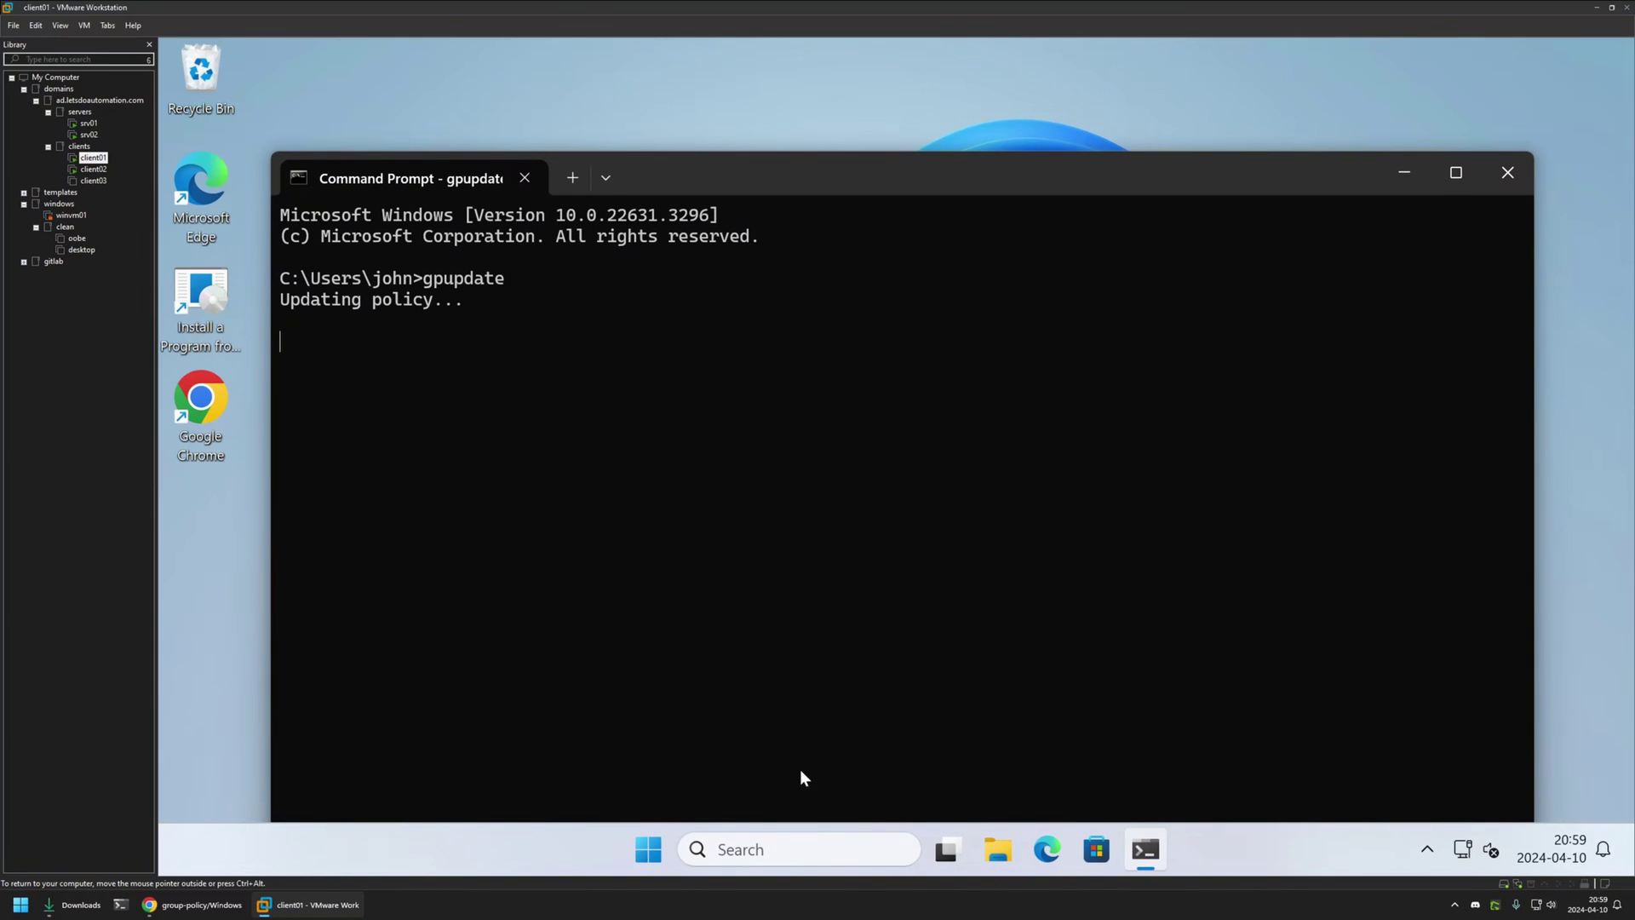
key(ctrl+alt)
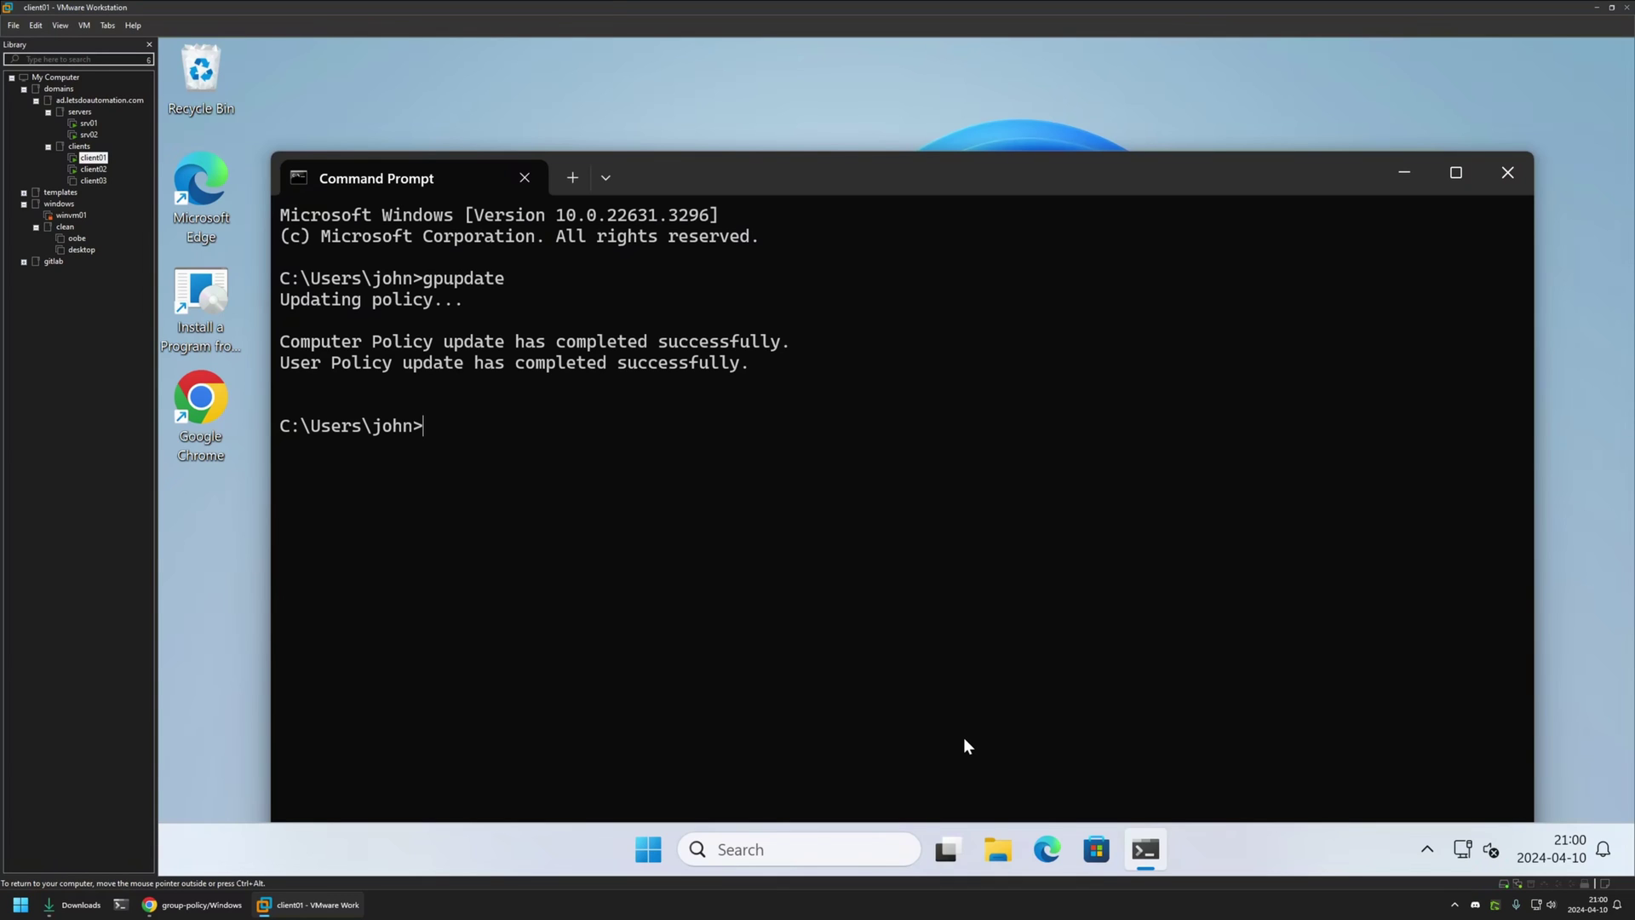
Sign out of client01 through the Start menu account options.
click(648, 849)
click(647, 772)
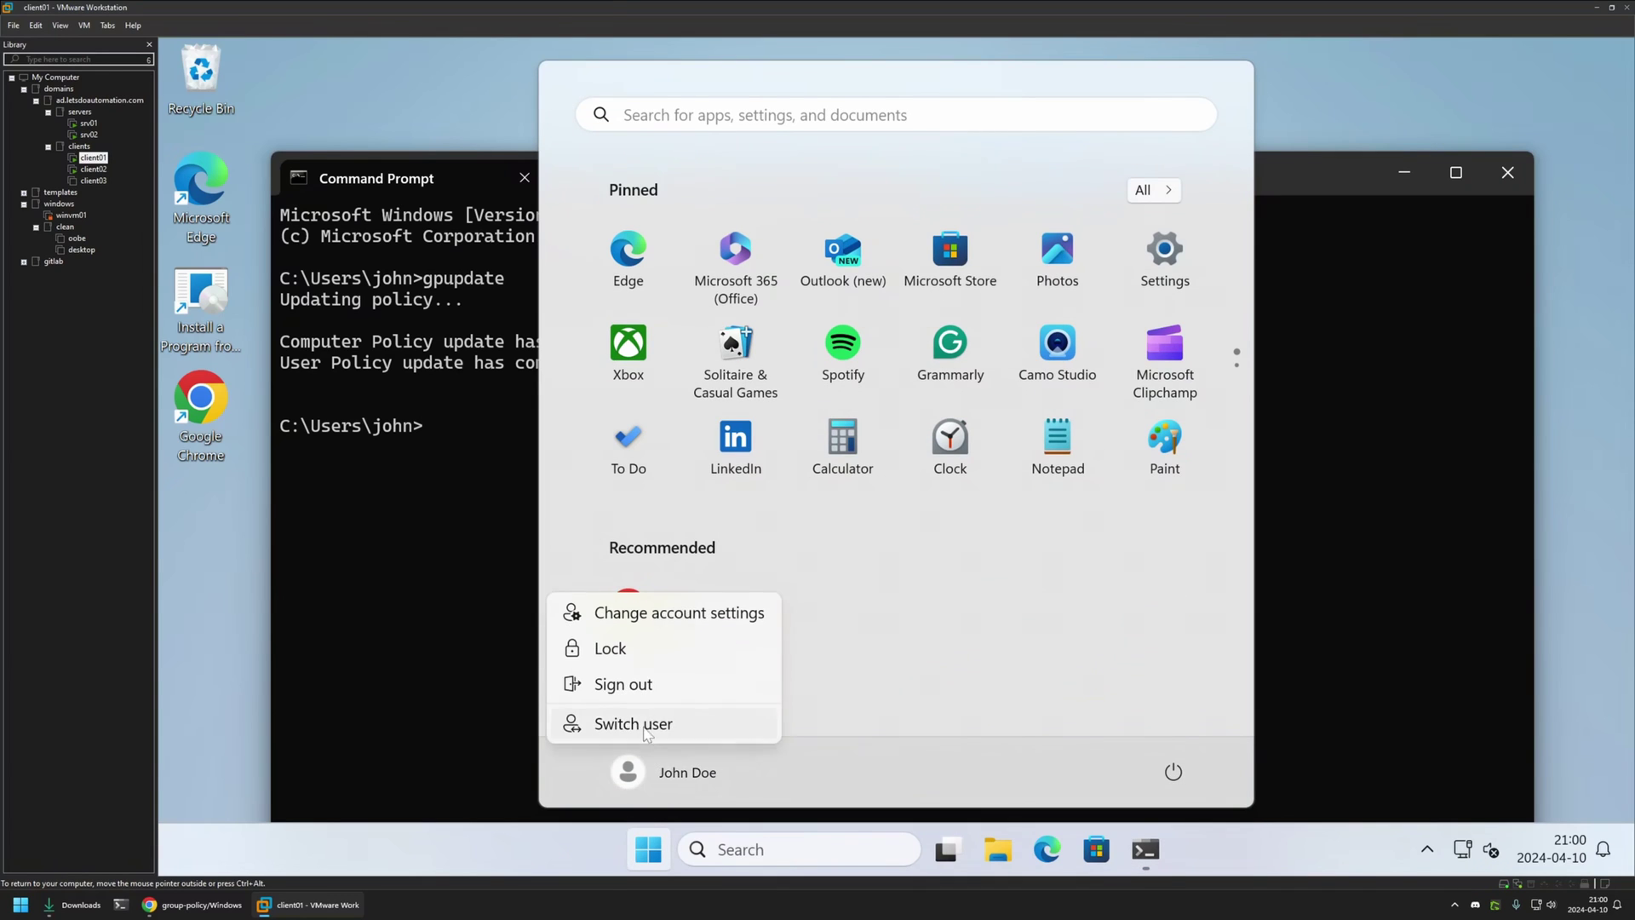
click(636, 685)
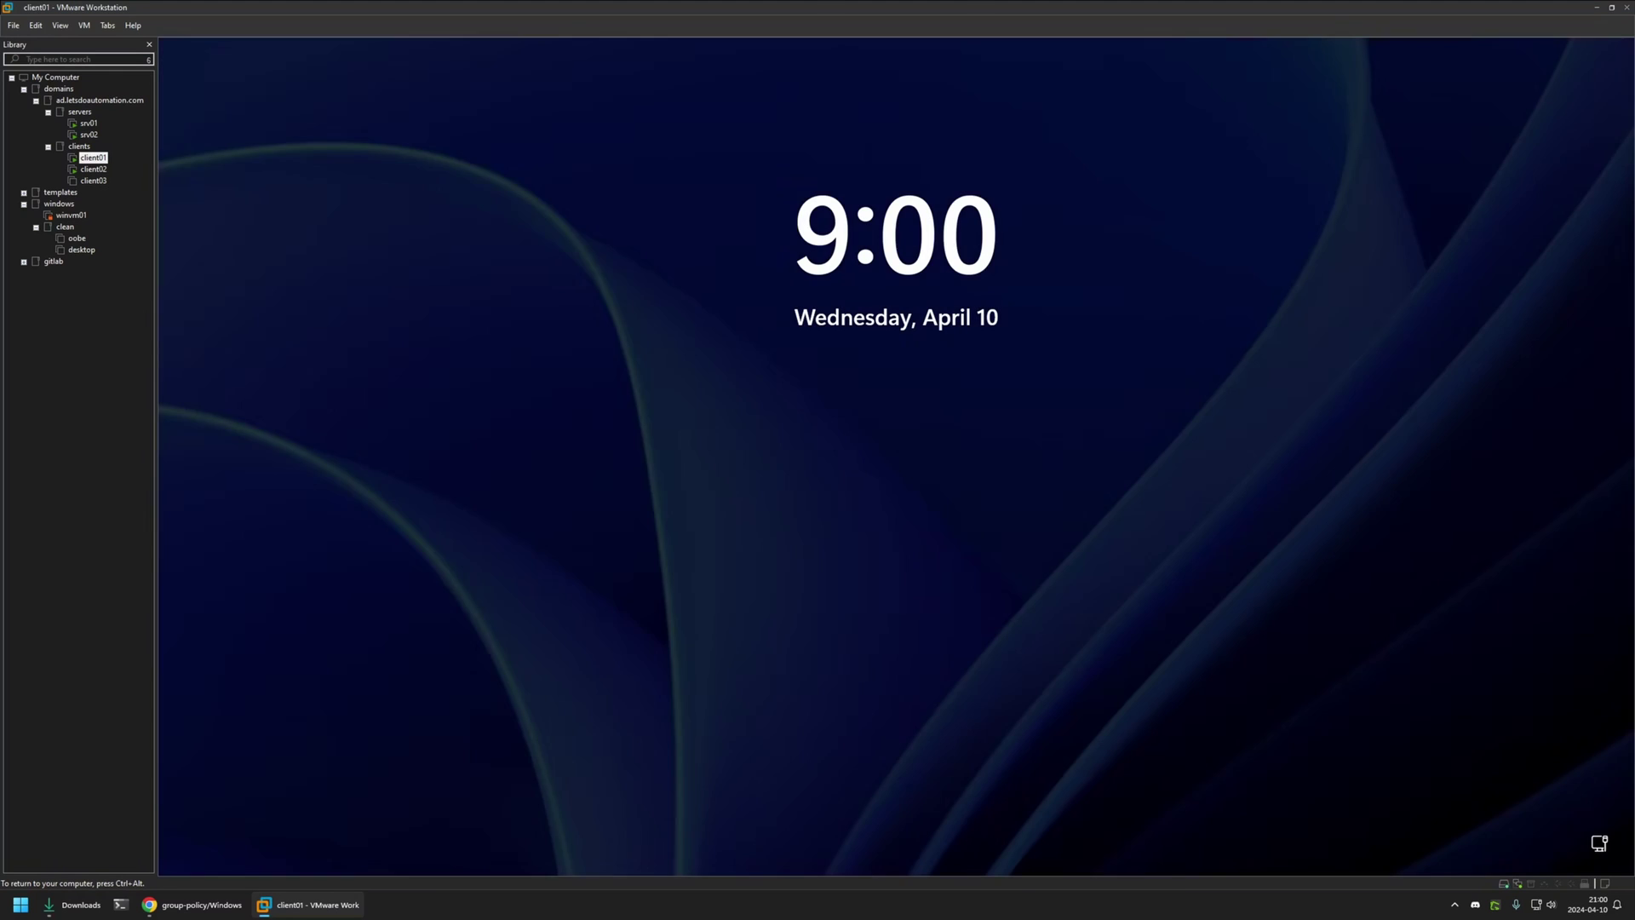
Sign back in to client01 from the lock screen with the account password.
key(space)
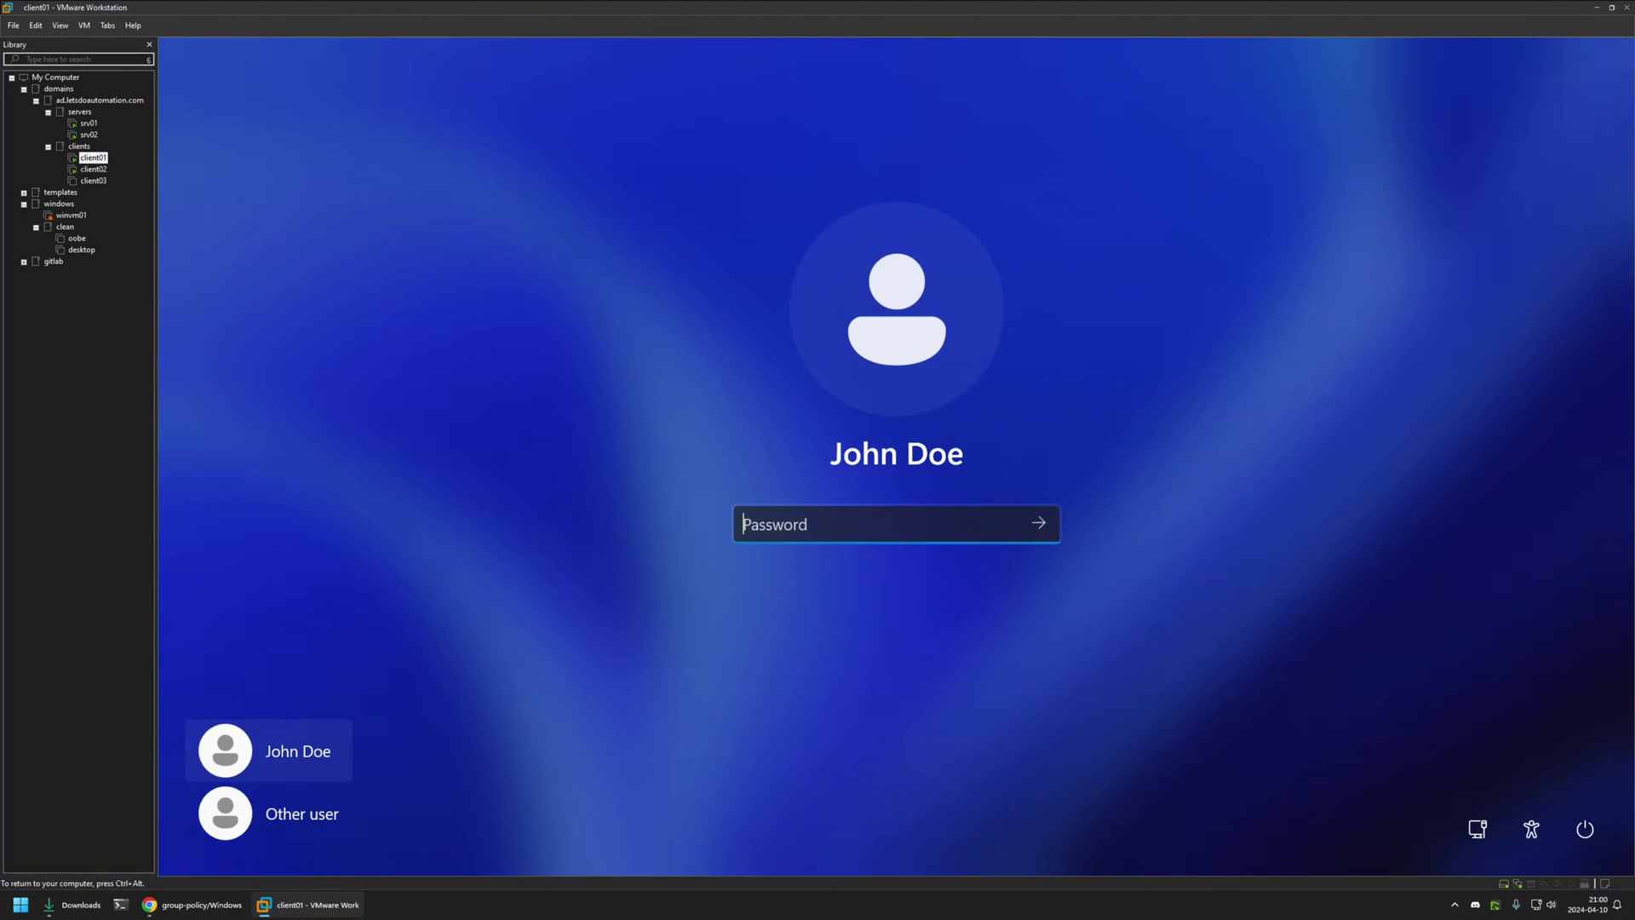
text(*******)
key(Return)
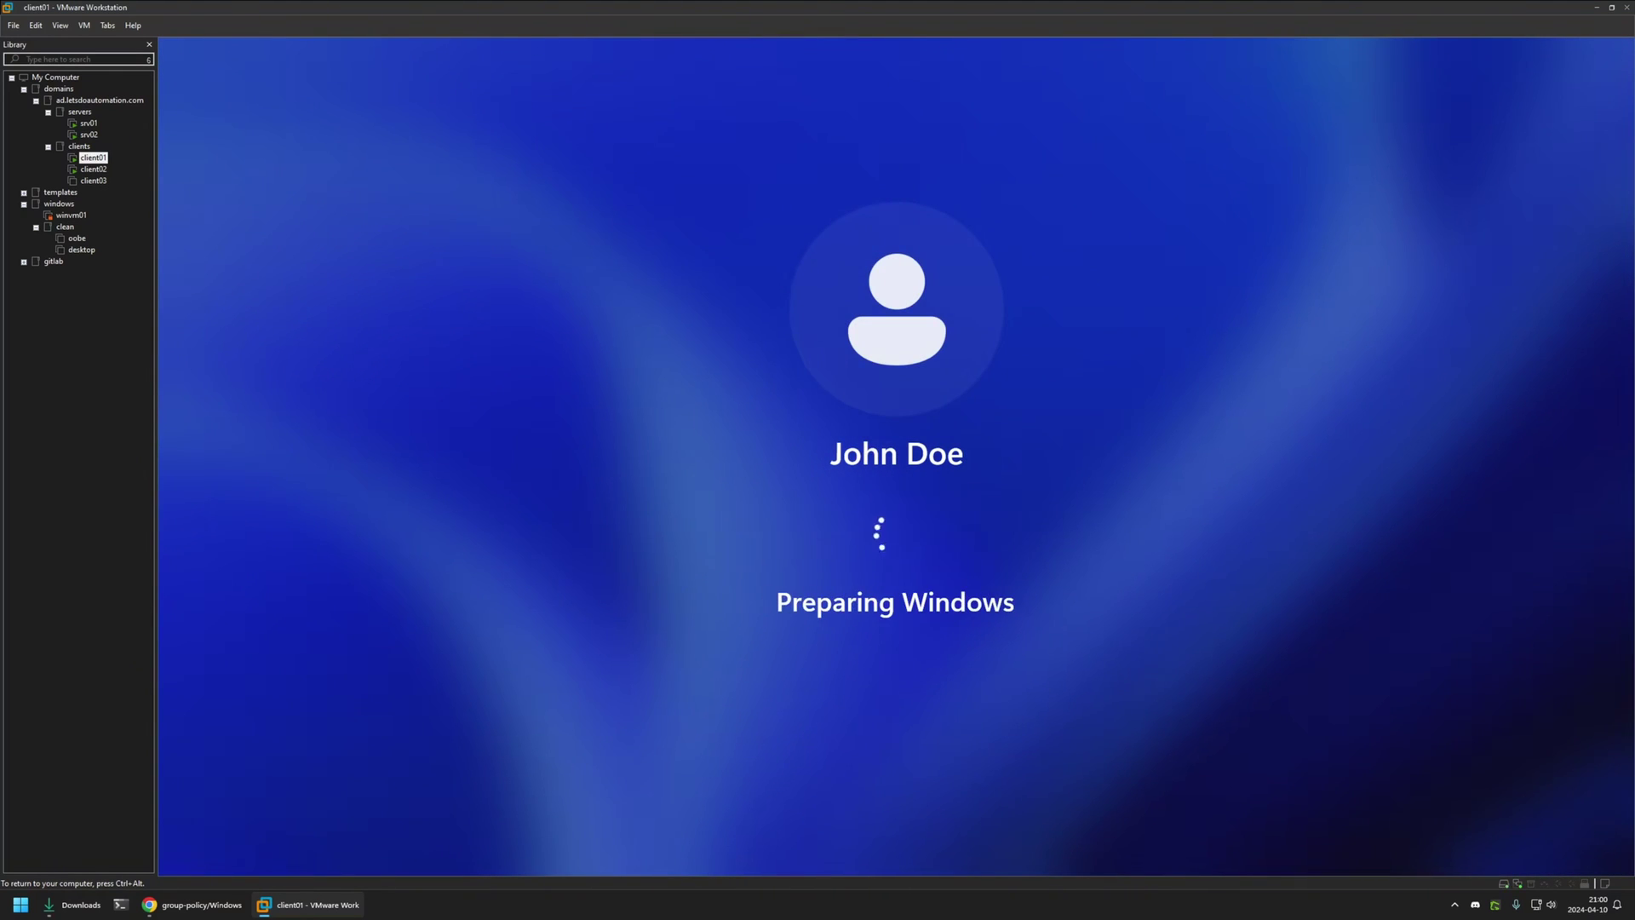
key(ctrl+alt)
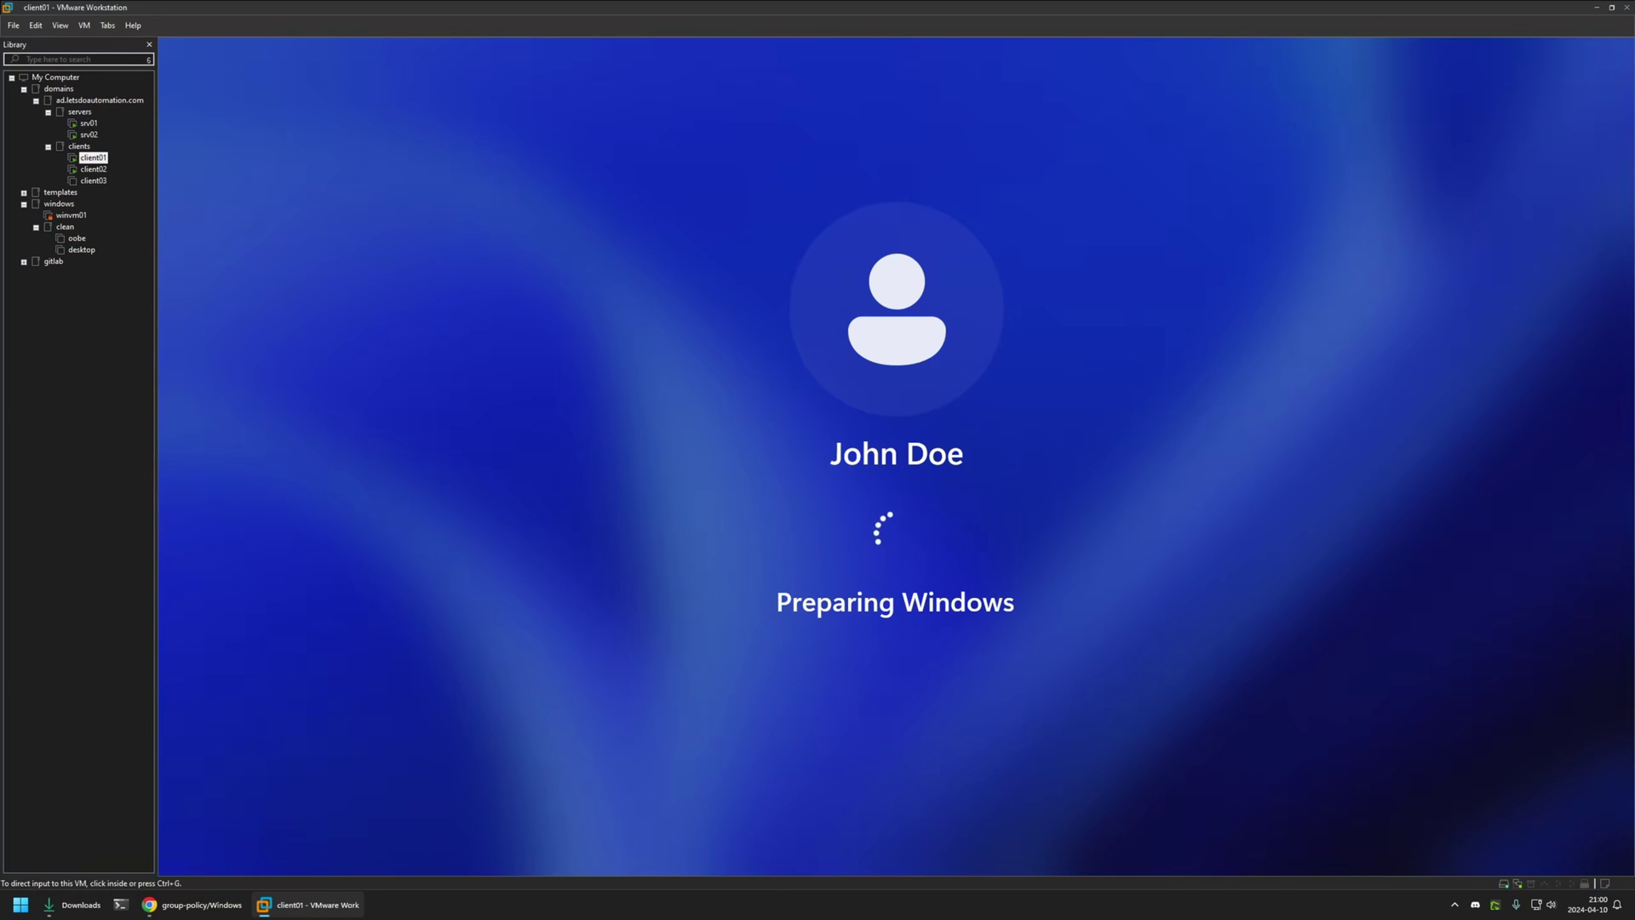